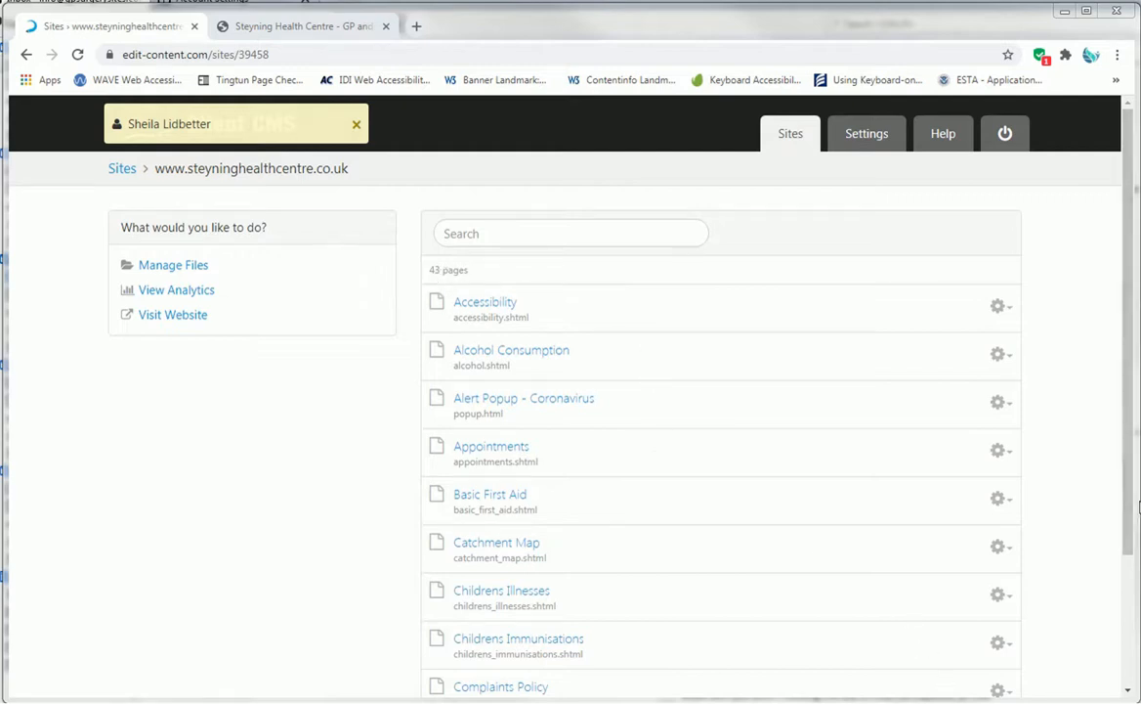
- Page through the site's page list and open the Test Page for editing
{"action": "left_click_drag", "start_coordinate": [1124, 493], "coordinate": [1129, 617]}
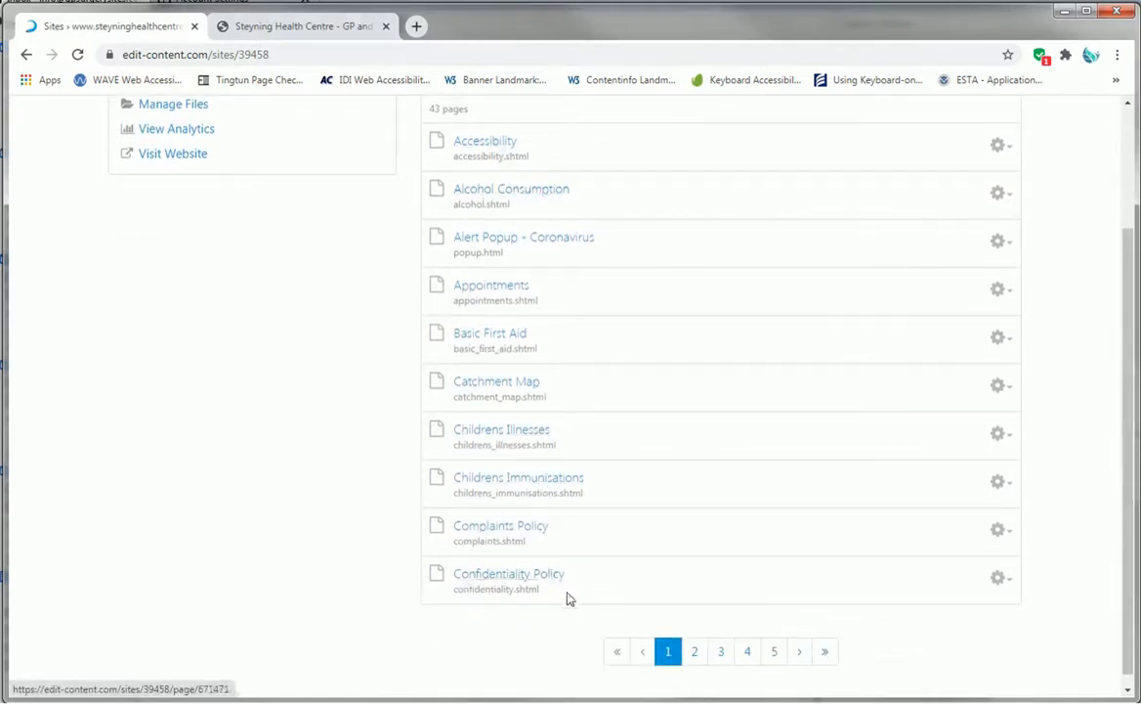
{"action": "left_click", "coordinate": [702, 658]}
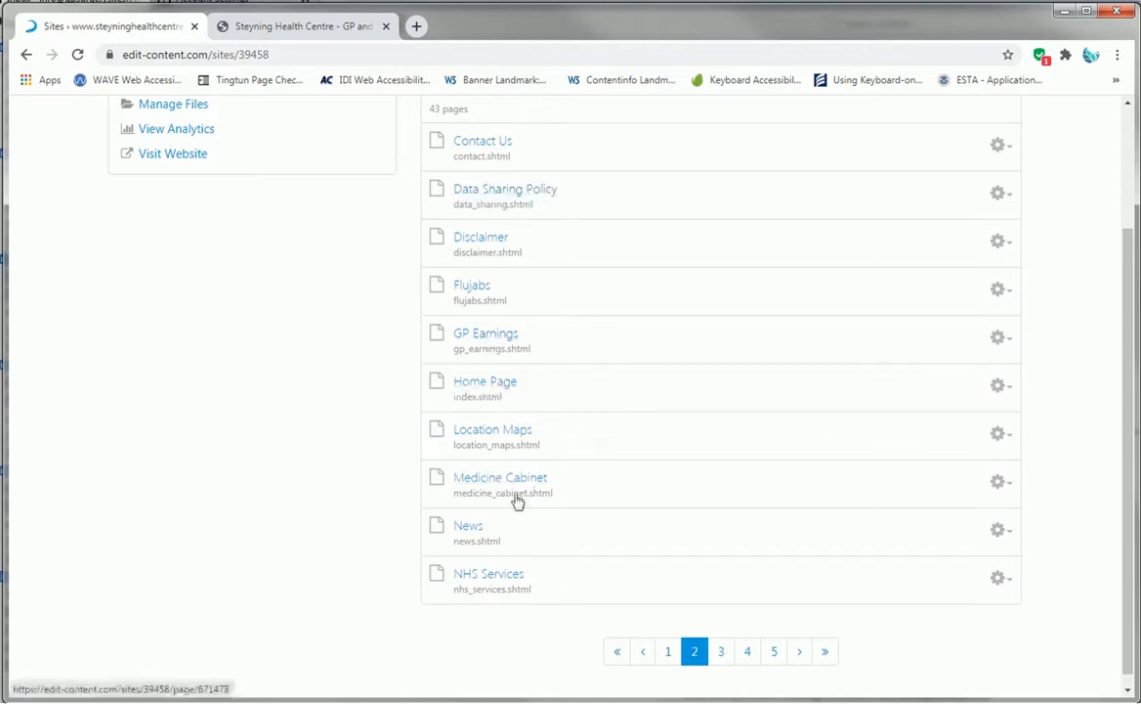
{"action": "left_click", "coordinate": [724, 654]}
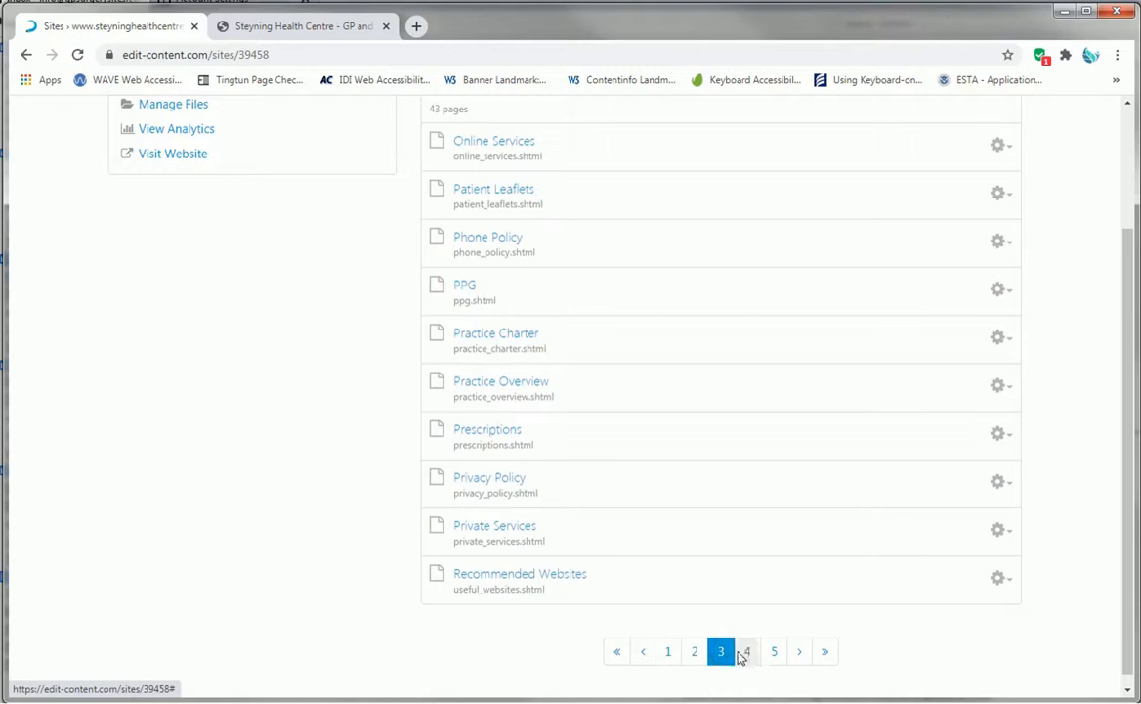
{"action": "left_click", "coordinate": [748, 654]}
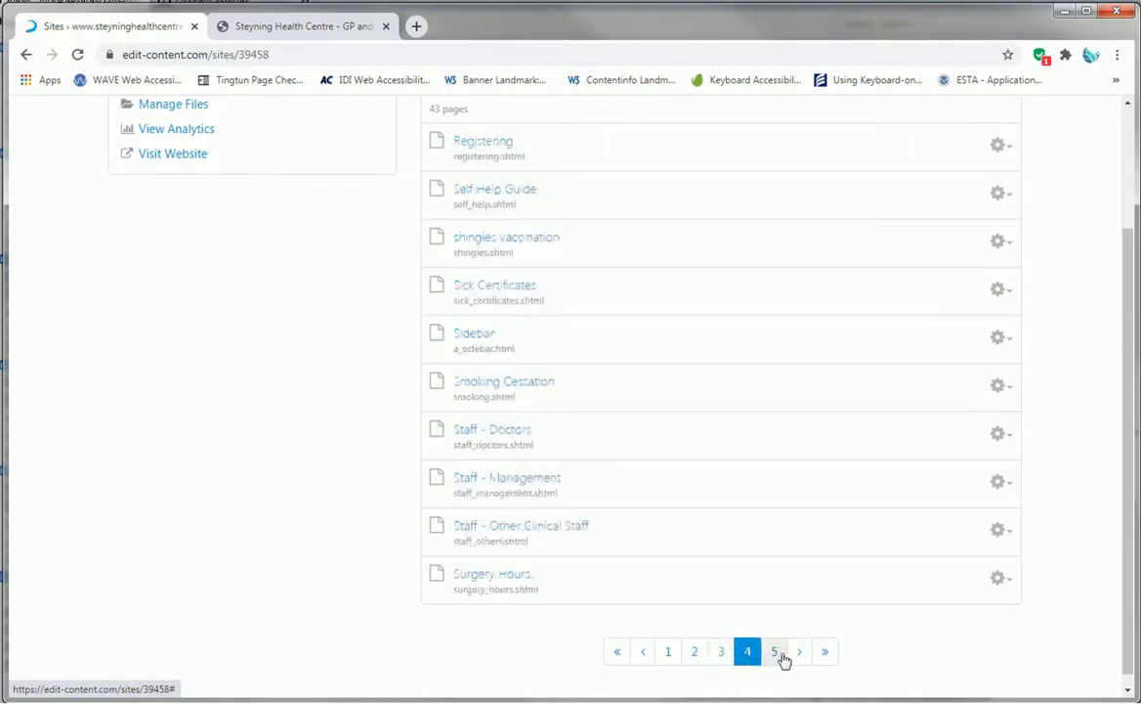
{"action": "left_click", "coordinate": [775, 654]}
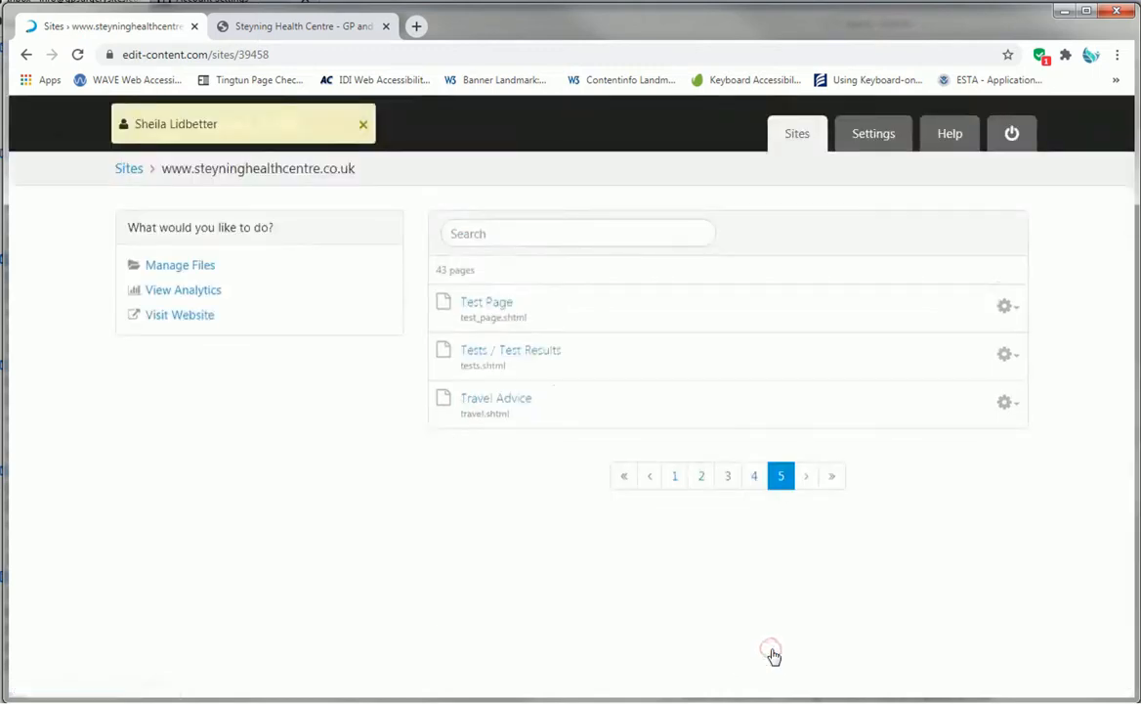
{"action": "left_click", "coordinate": [484, 307]}
{"action": "left_click", "coordinate": [492, 307]}
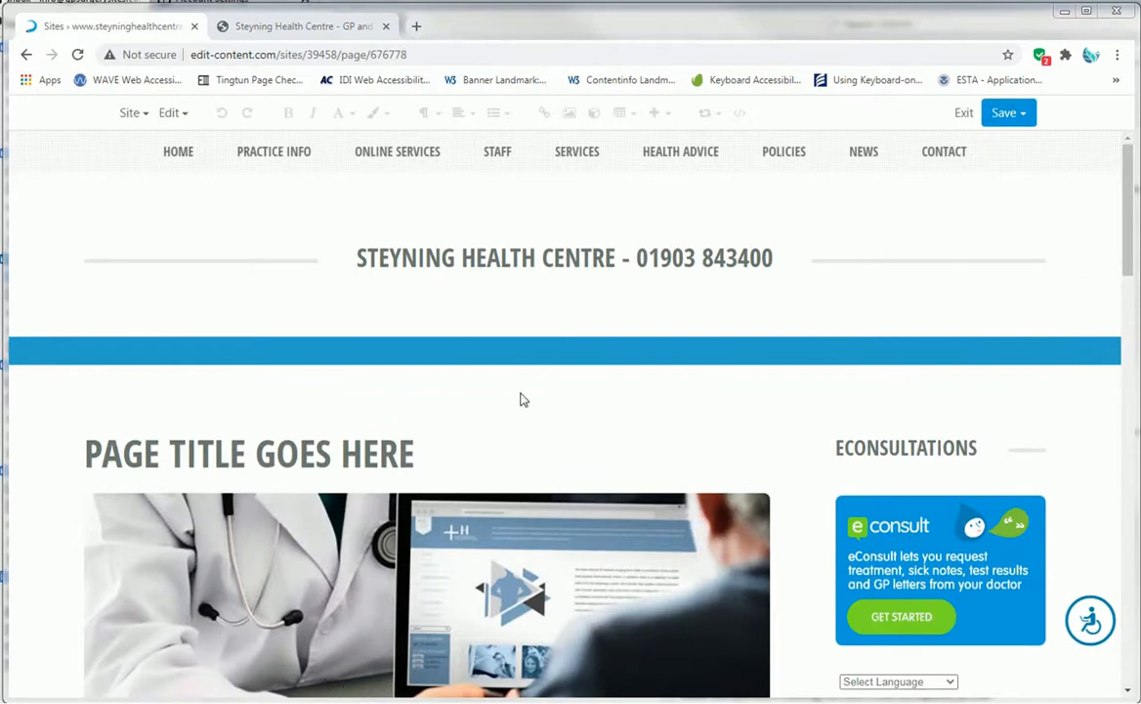
- Examine the Test Page's title, banner image and body content in the editor
{"action": "scroll", "coordinate": [537, 445], "scroll_direction": "down", "scroll_amount": 2}
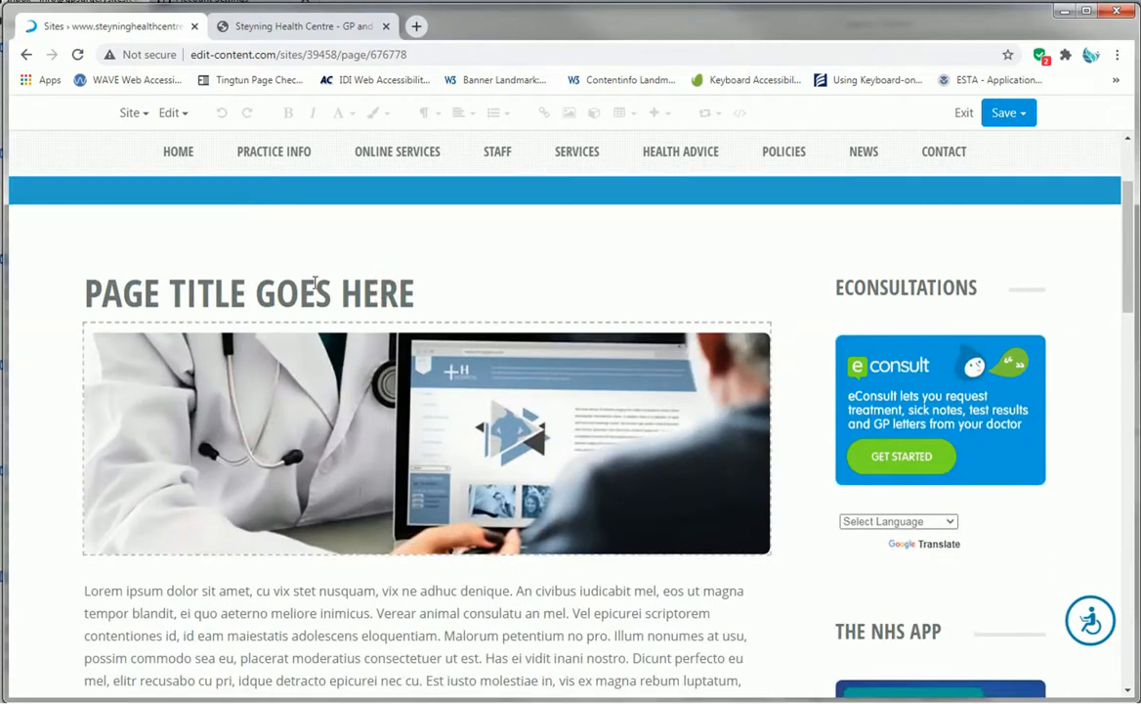
{"action": "scroll", "coordinate": [171, 272], "scroll_direction": "down", "scroll_amount": 2}
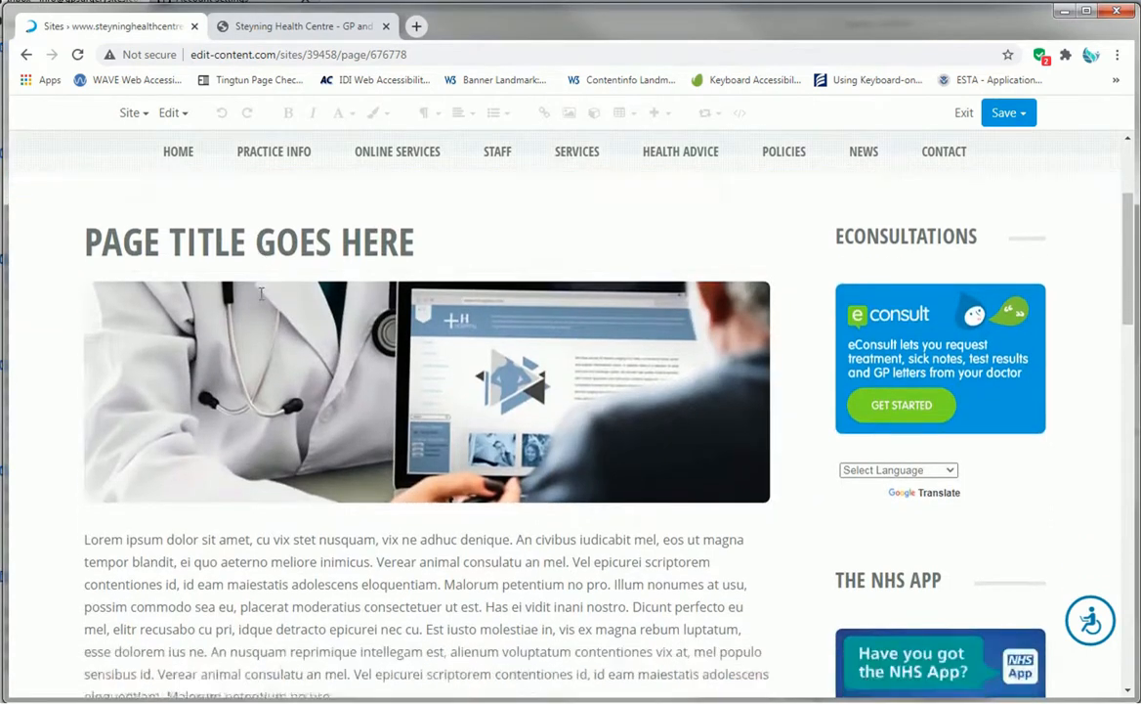
{"action": "scroll", "coordinate": [332, 415], "scroll_direction": "up", "scroll_amount": 3}
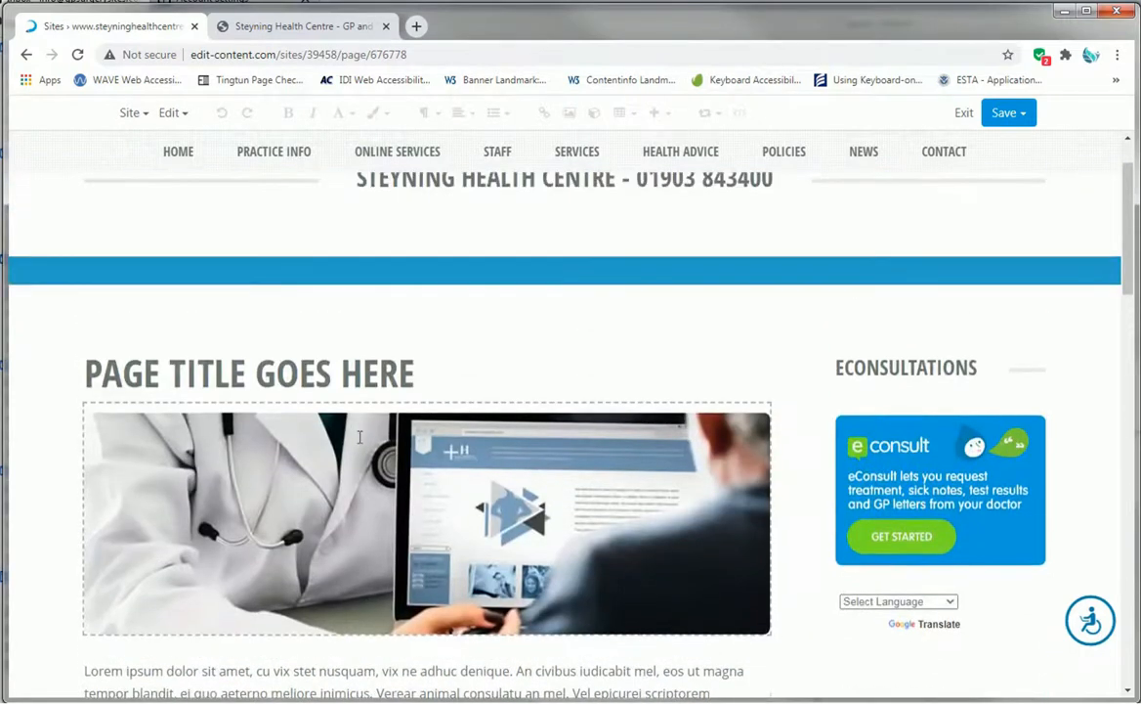
{"action": "left_click", "coordinate": [345, 483]}
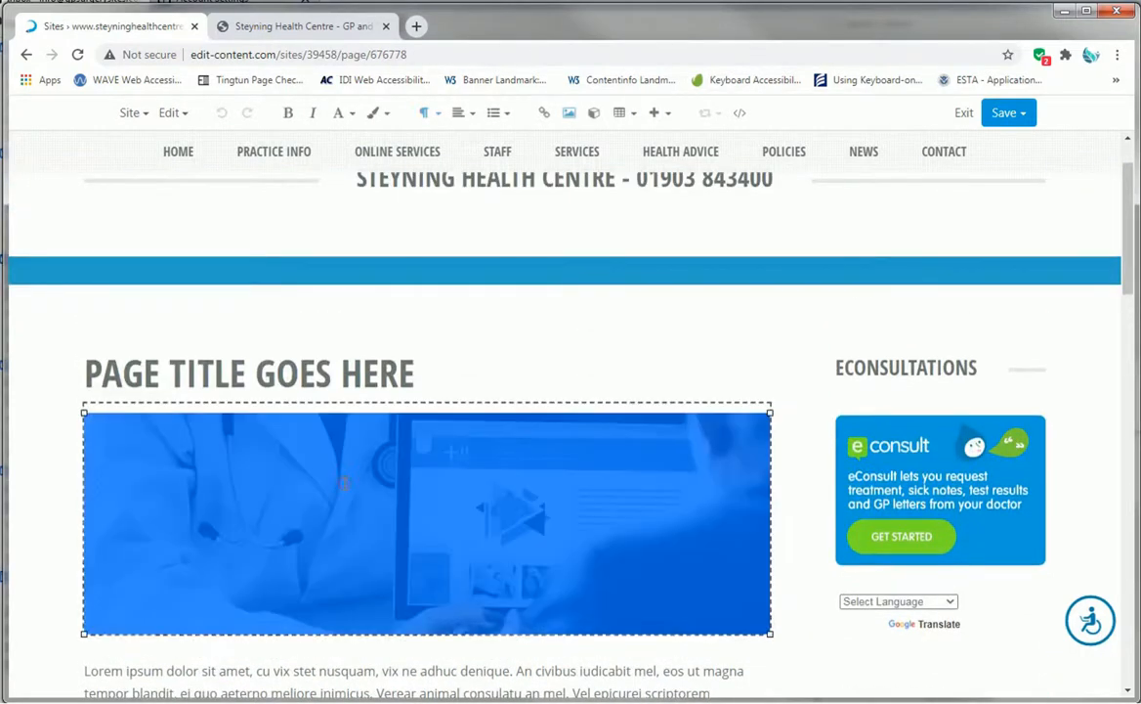
{"action": "left_click", "coordinate": [675, 377]}
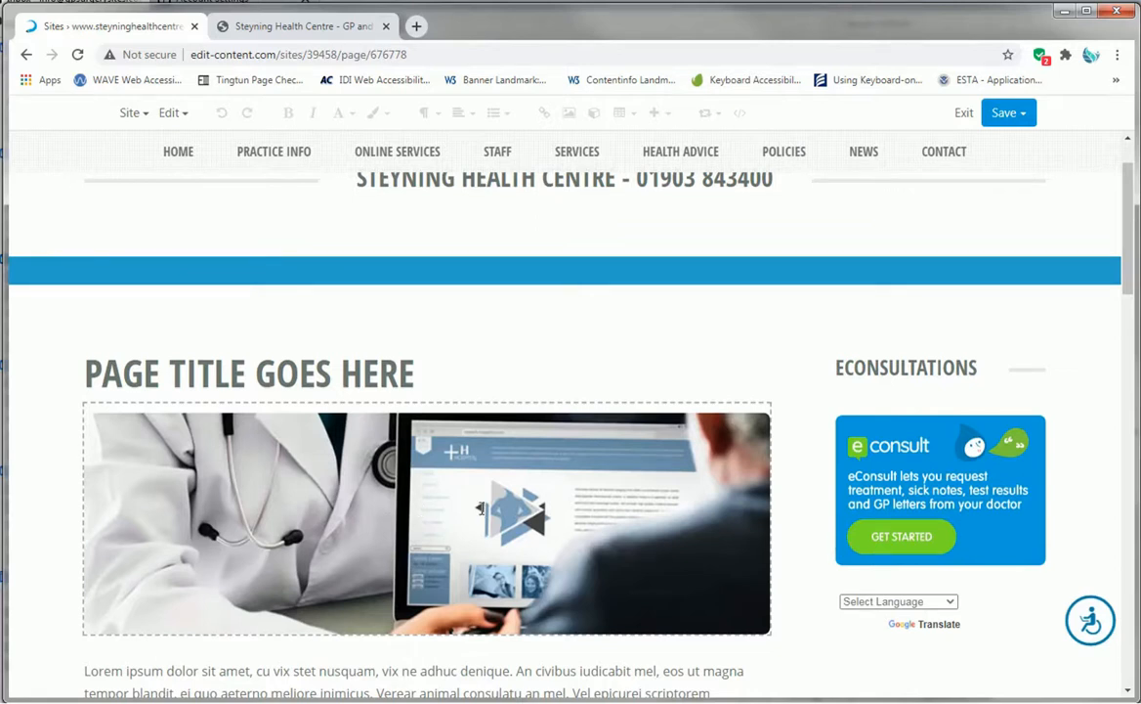
{"action": "scroll", "coordinate": [442, 435], "scroll_direction": "down", "scroll_amount": 1}
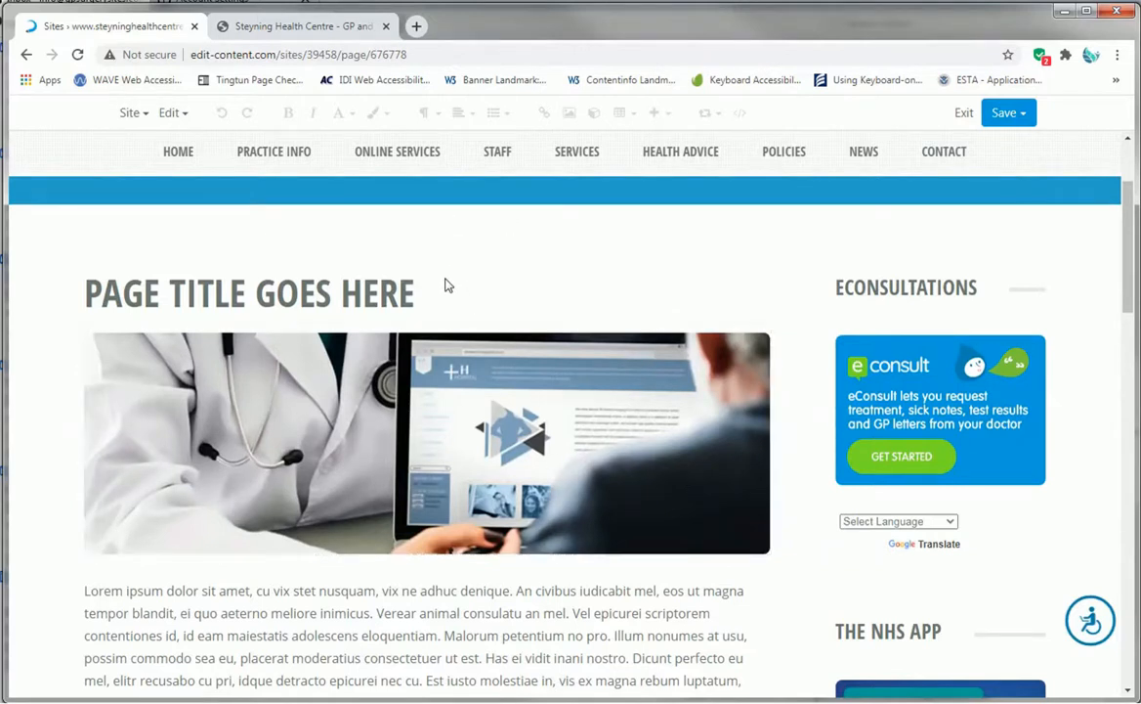
{"action": "scroll", "coordinate": [434, 387], "scroll_direction": "down", "scroll_amount": 1}
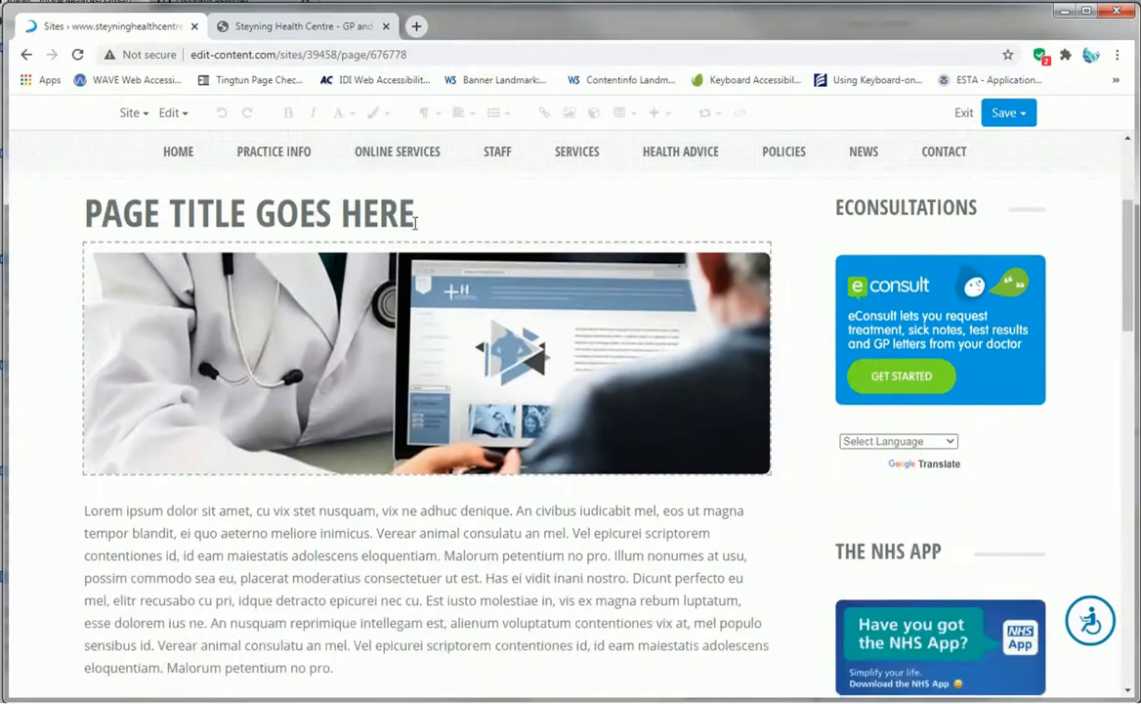
{"action": "scroll", "coordinate": [363, 214], "scroll_direction": "up", "scroll_amount": 2}
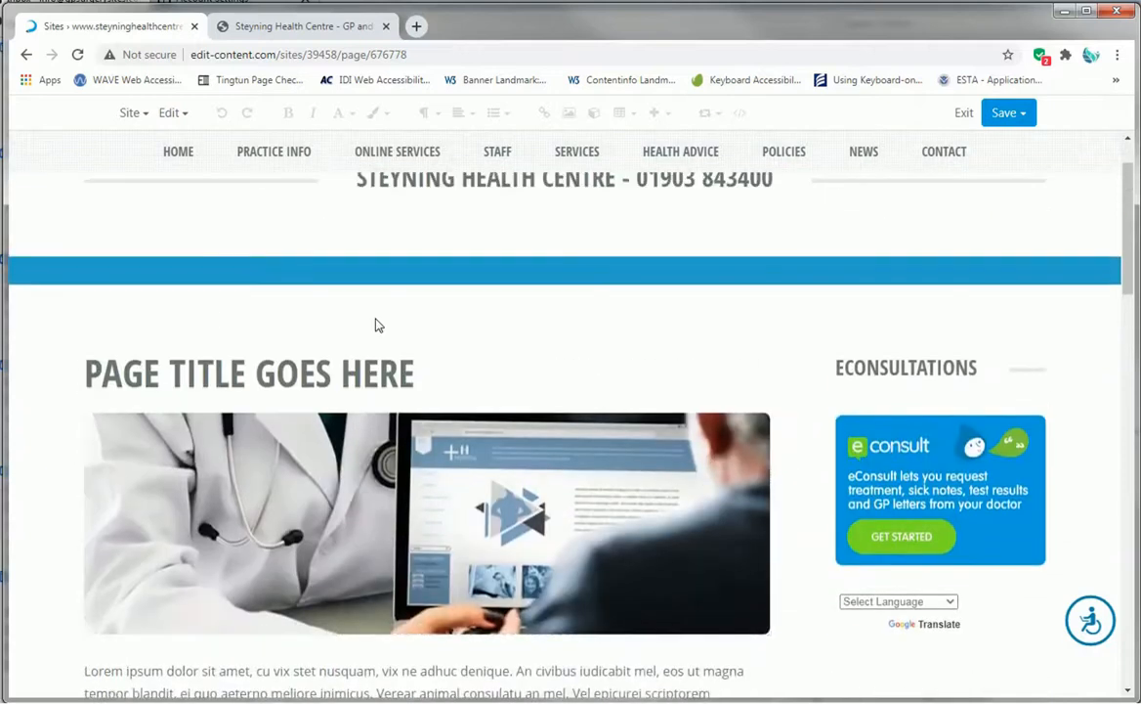
{"action": "scroll", "coordinate": [372, 352], "scroll_direction": "up", "scroll_amount": 1}
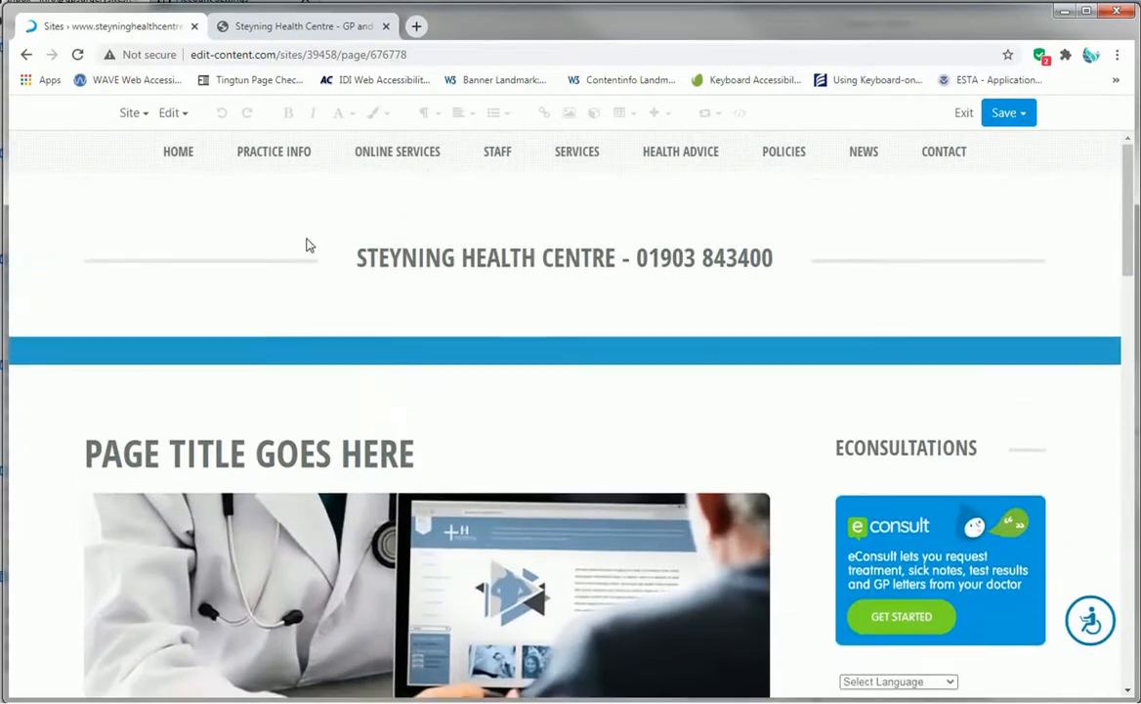
{"action": "scroll", "coordinate": [391, 440], "scroll_direction": "down", "scroll_amount": 5}
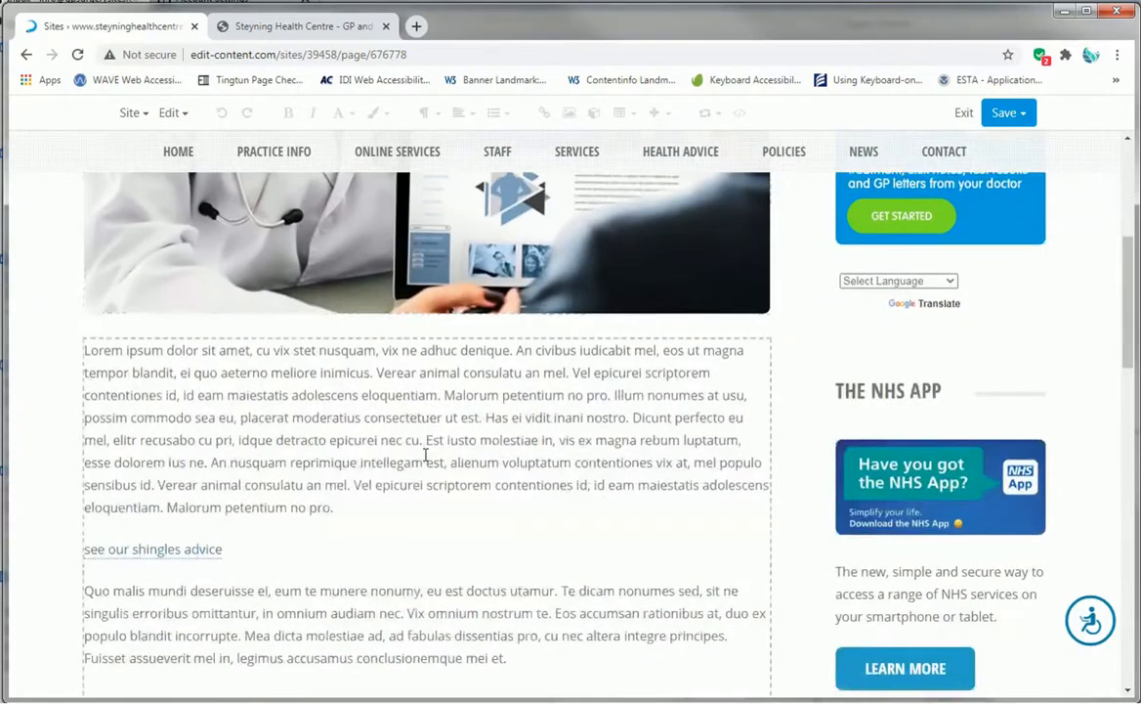
- Open the Appointments page from the site's page list and return to the Test Page
{"action": "left_click", "coordinate": [147, 114]}
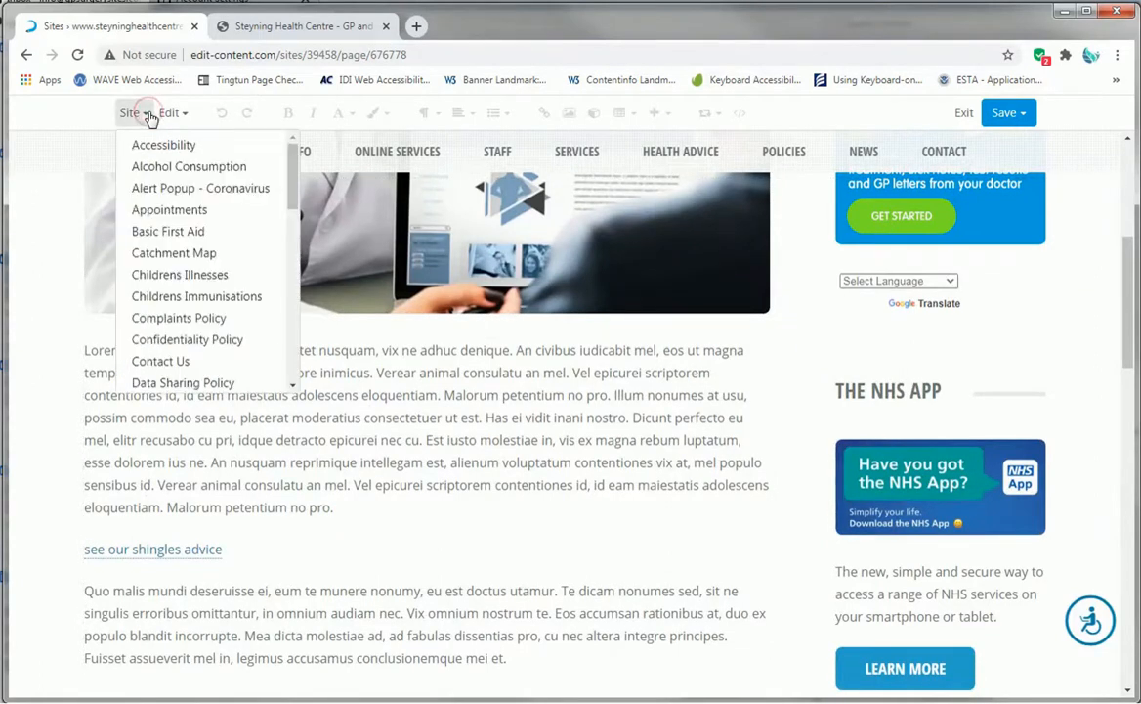
{"action": "left_click", "coordinate": [174, 209]}
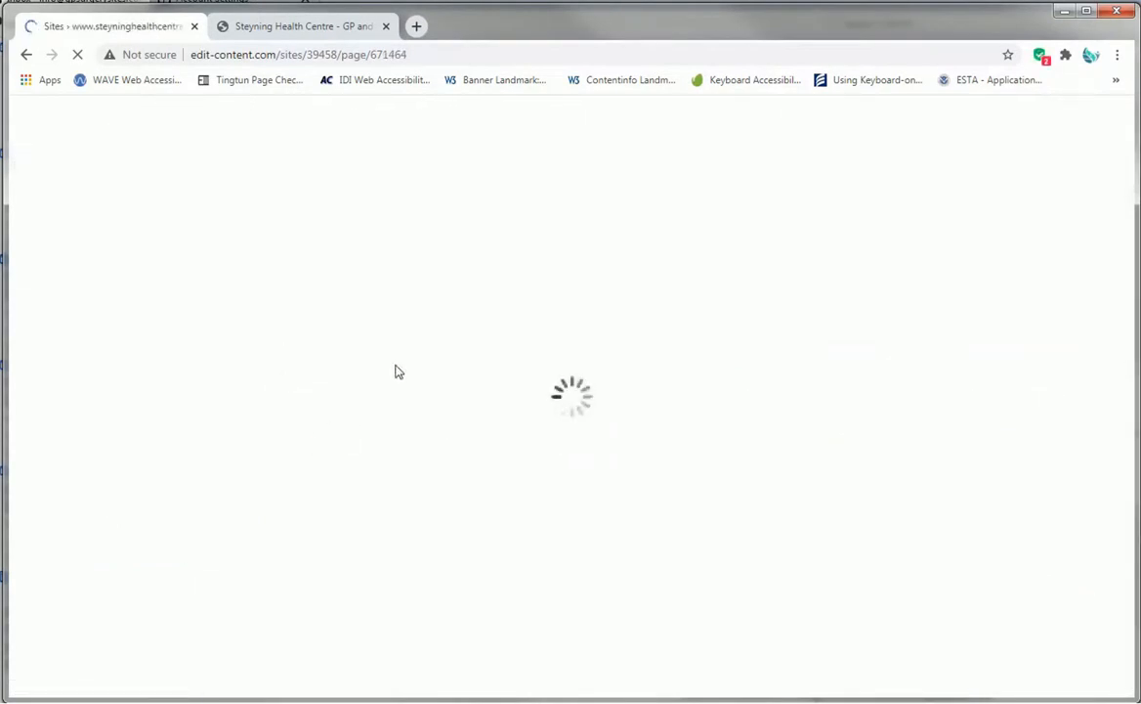
{"action": "scroll", "coordinate": [400, 400], "scroll_direction": "down", "scroll_amount": 1}
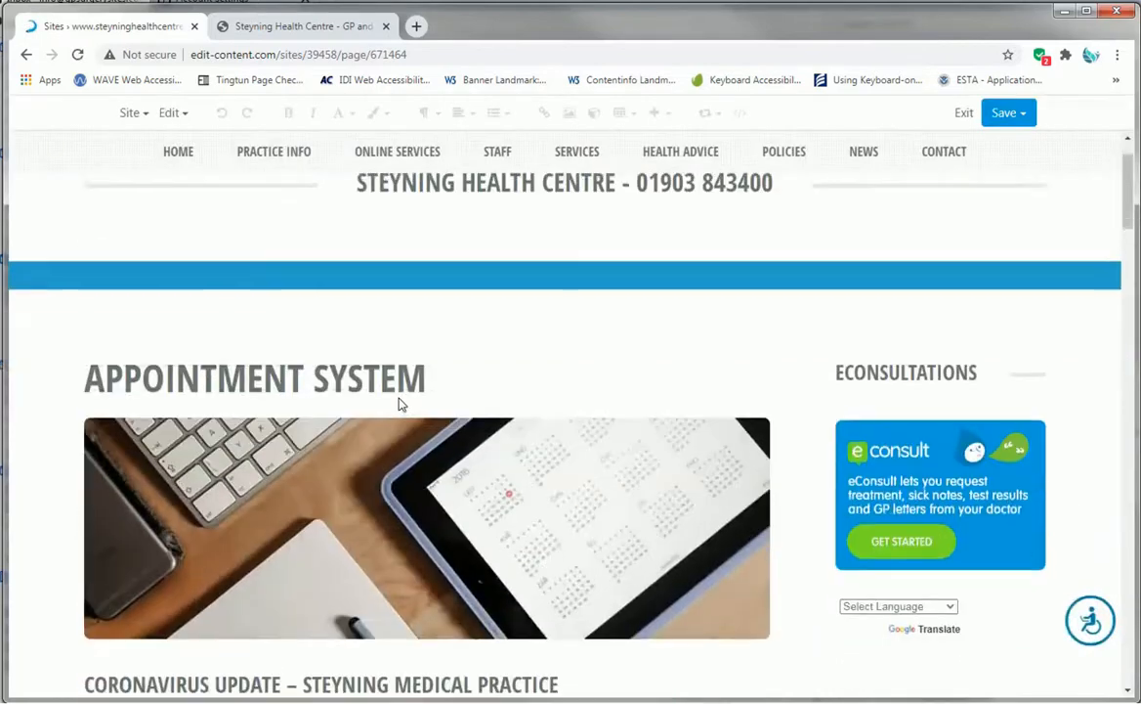
{"action": "left_click", "coordinate": [466, 370]}
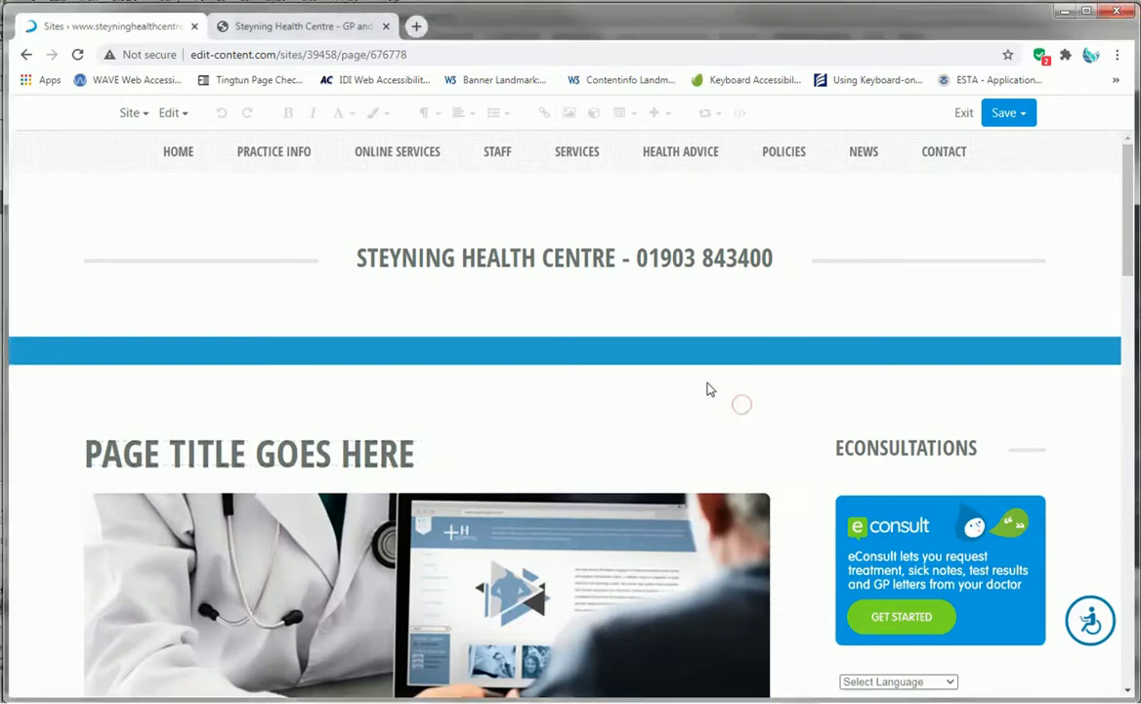
- Replace the page title placeholder with SURGERY HOURS
{"action": "scroll", "coordinate": [711, 388], "scroll_direction": "down", "scroll_amount": 2}
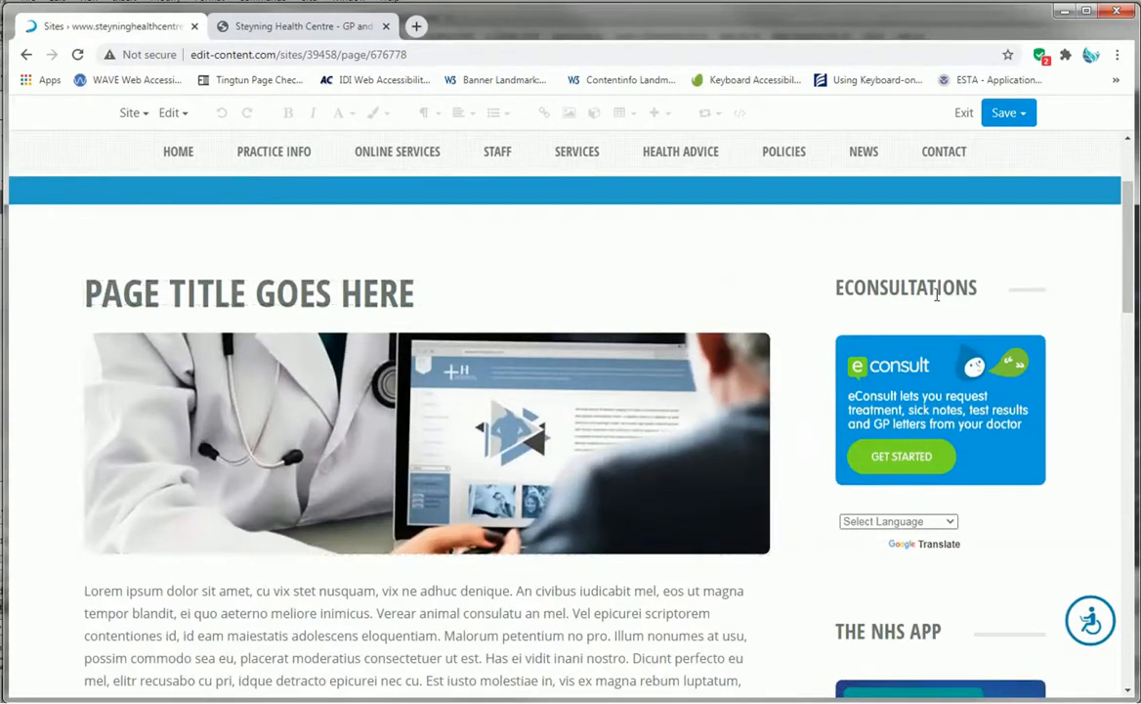
{"action": "scroll", "coordinate": [932, 596], "scroll_direction": "down", "scroll_amount": 4}
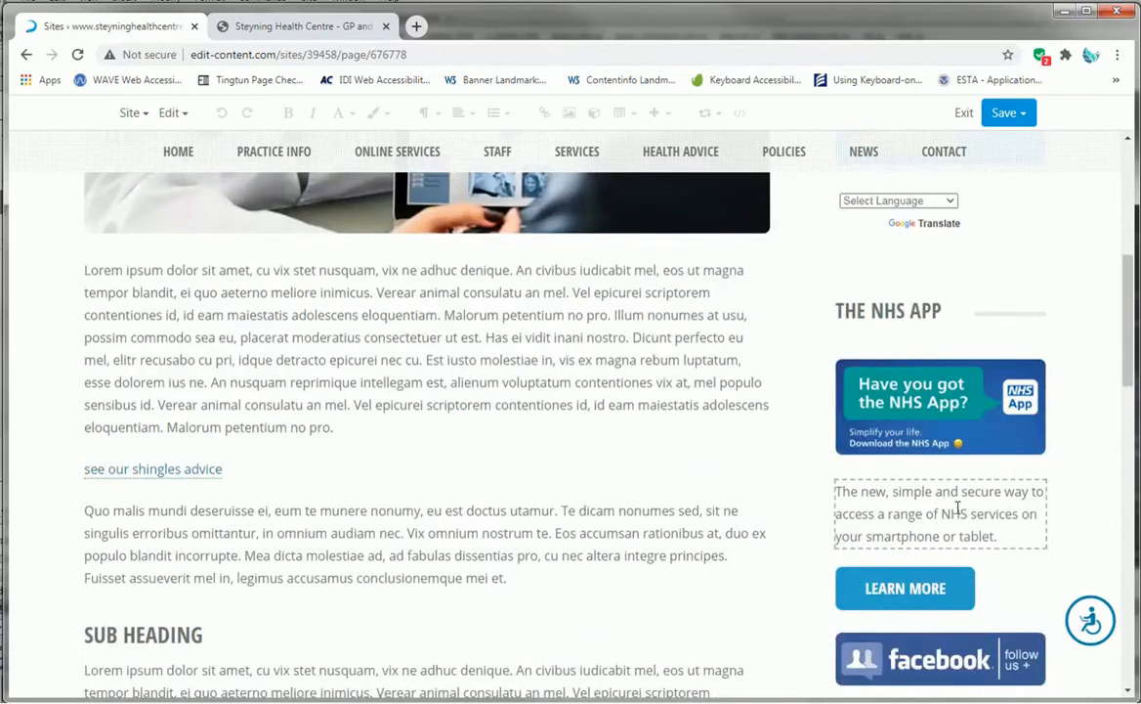
{"action": "scroll", "coordinate": [944, 502], "scroll_direction": "up", "scroll_amount": 2}
{"action": "scroll", "coordinate": [943, 503], "scroll_direction": "down", "scroll_amount": 6}
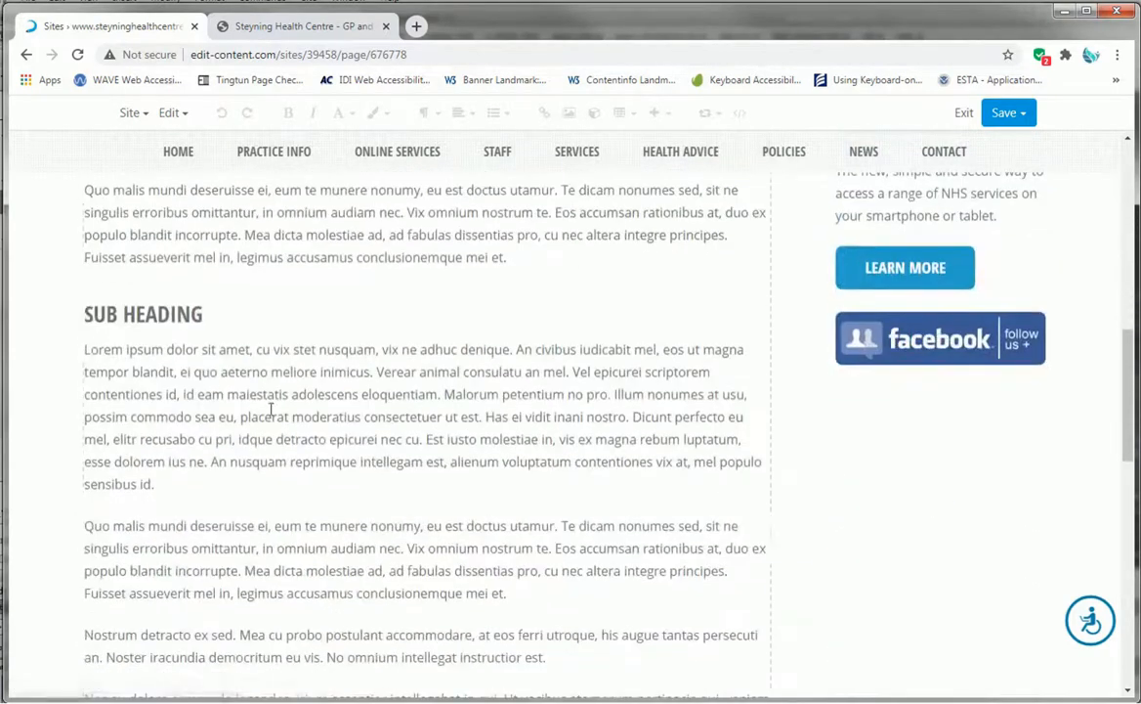
{"action": "scroll", "coordinate": [369, 395], "scroll_direction": "up", "scroll_amount": 10}
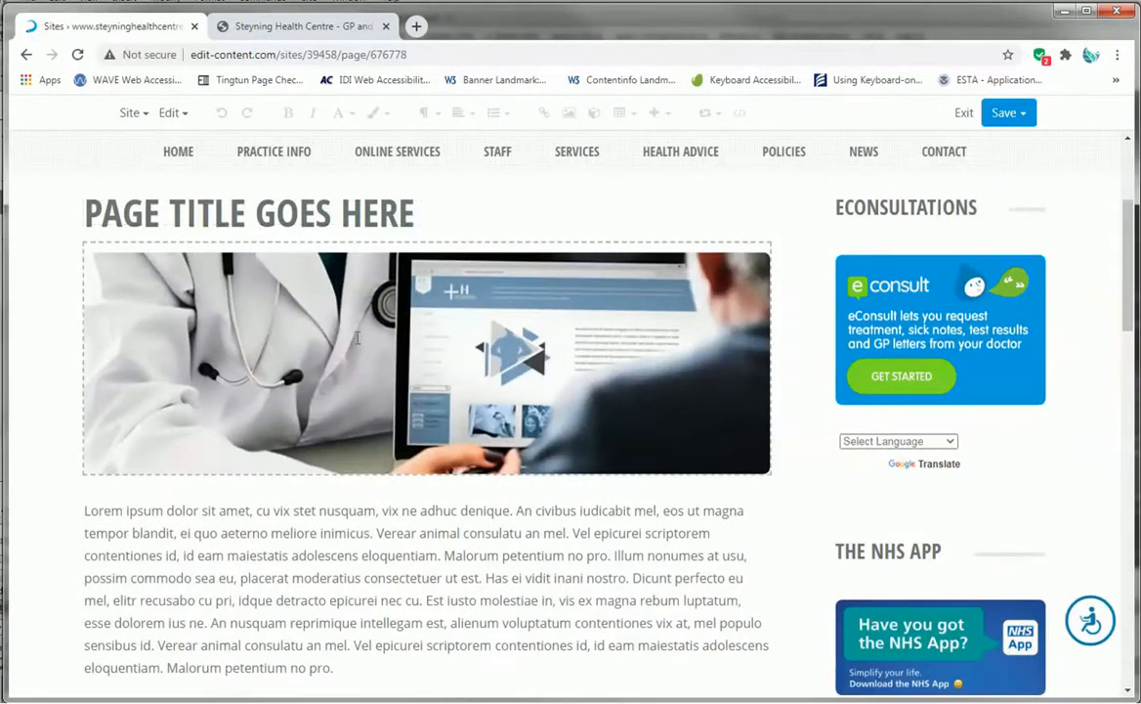
{"action": "left_click", "coordinate": [320, 207]}
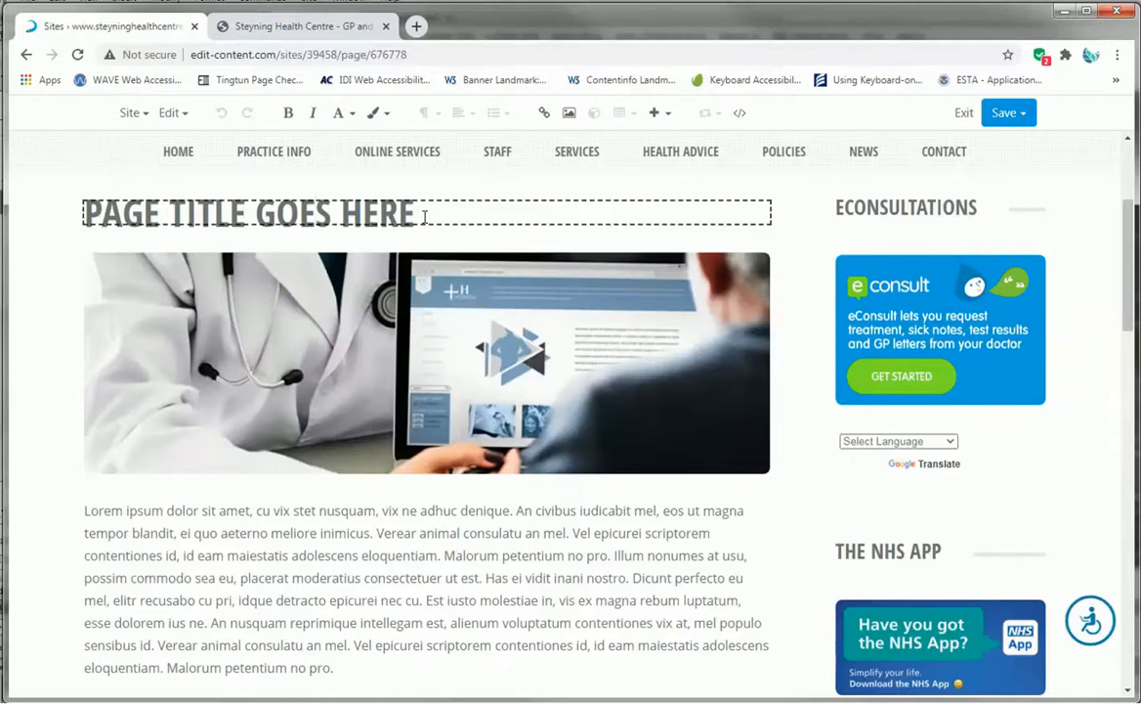
{"action": "left_click_drag", "start_coordinate": [379, 213], "coordinate": [76, 225]}
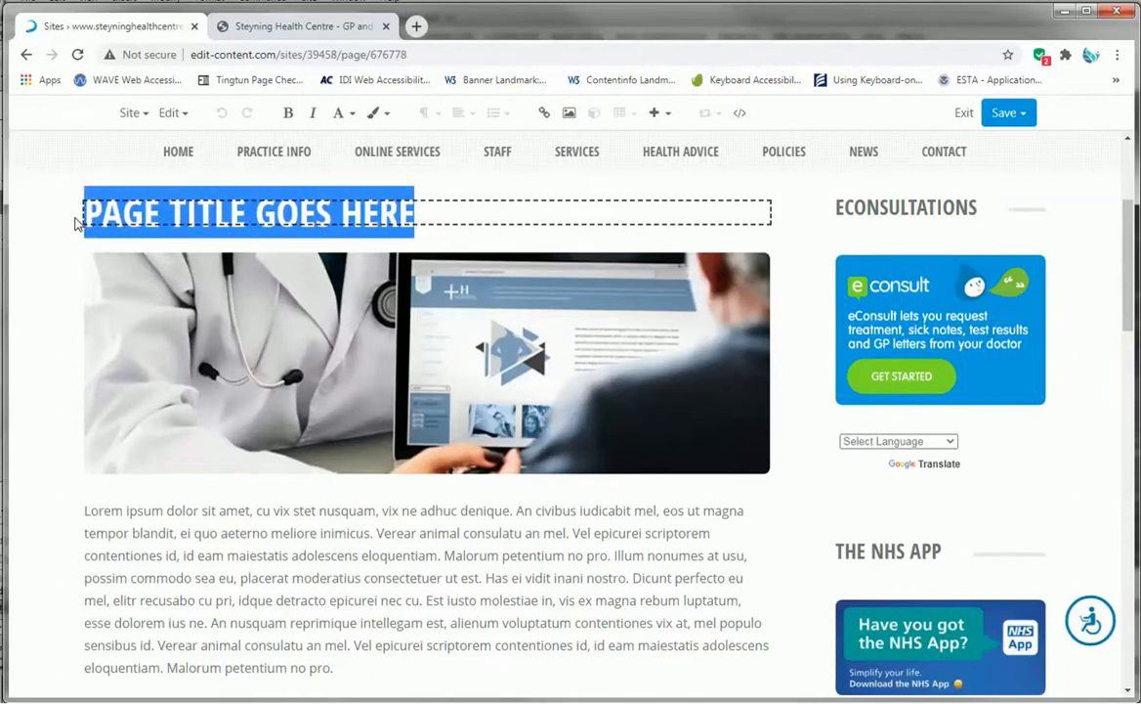
{"action": "type", "text": "SU"}
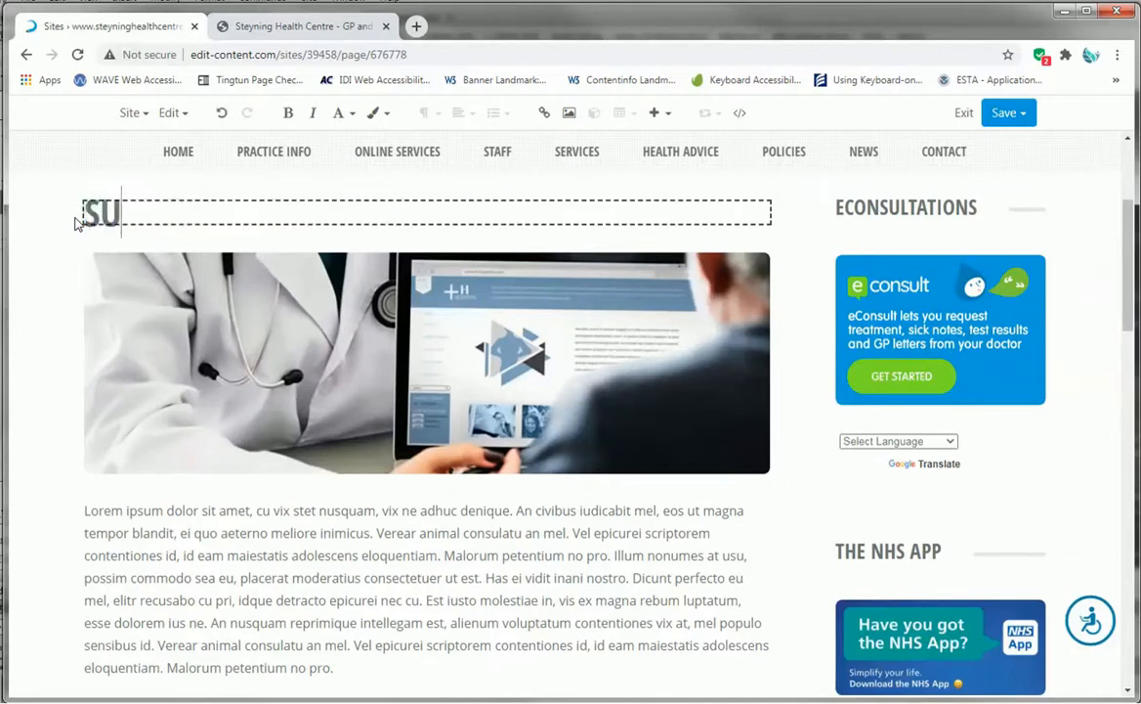
{"action": "type", "text": "RGERY HOURS"}
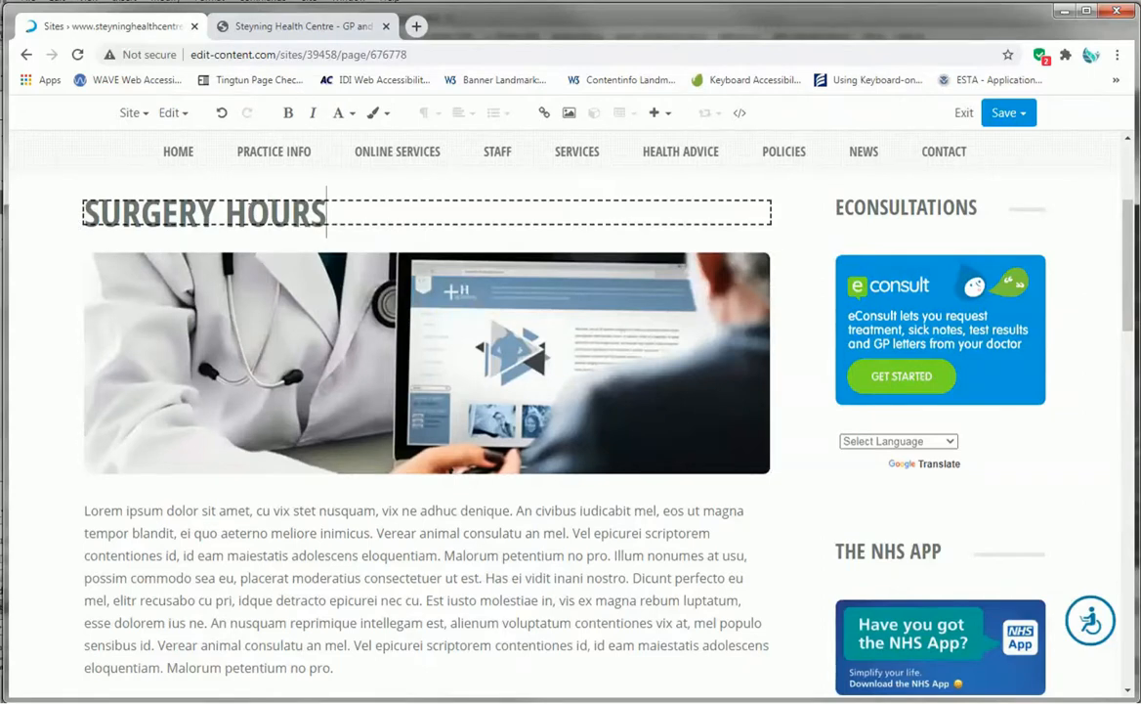
- Insert OPENING into the title so it reads SURGERY OPENING HOURS
{"action": "left_click", "coordinate": [224, 209]}
{"action": "type", "text": "O"}
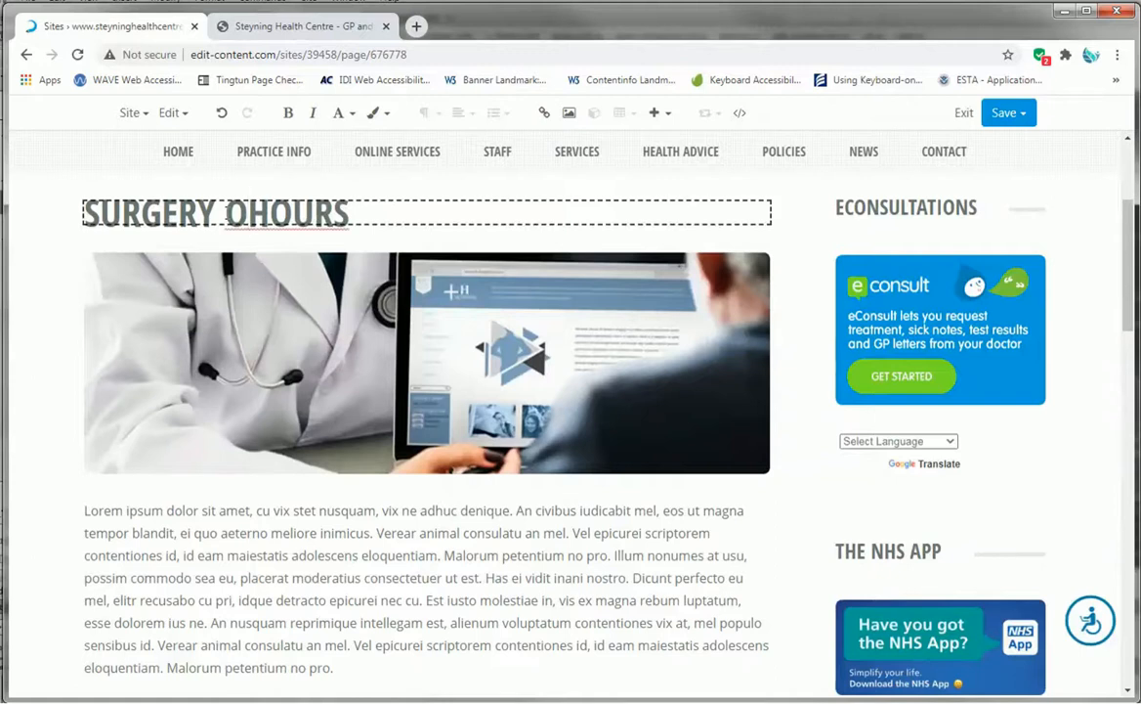
{"action": "type", "text": "PENING"}
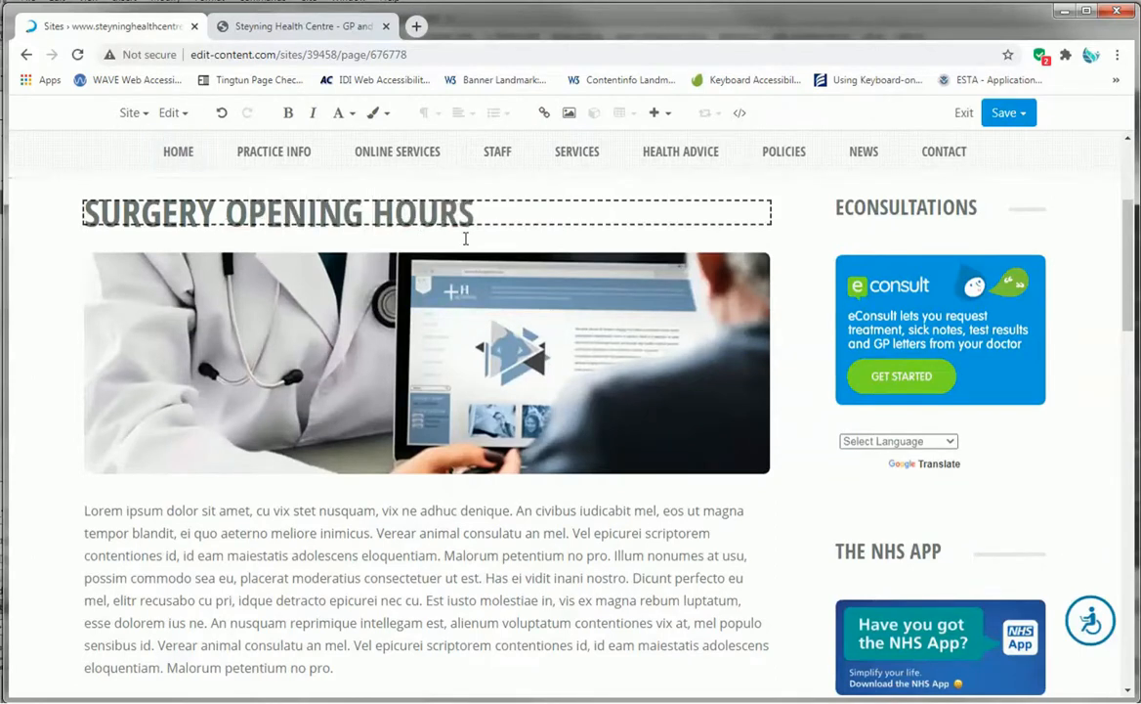
{"action": "left_click_drag", "start_coordinate": [474, 211], "coordinate": [265, 207]}
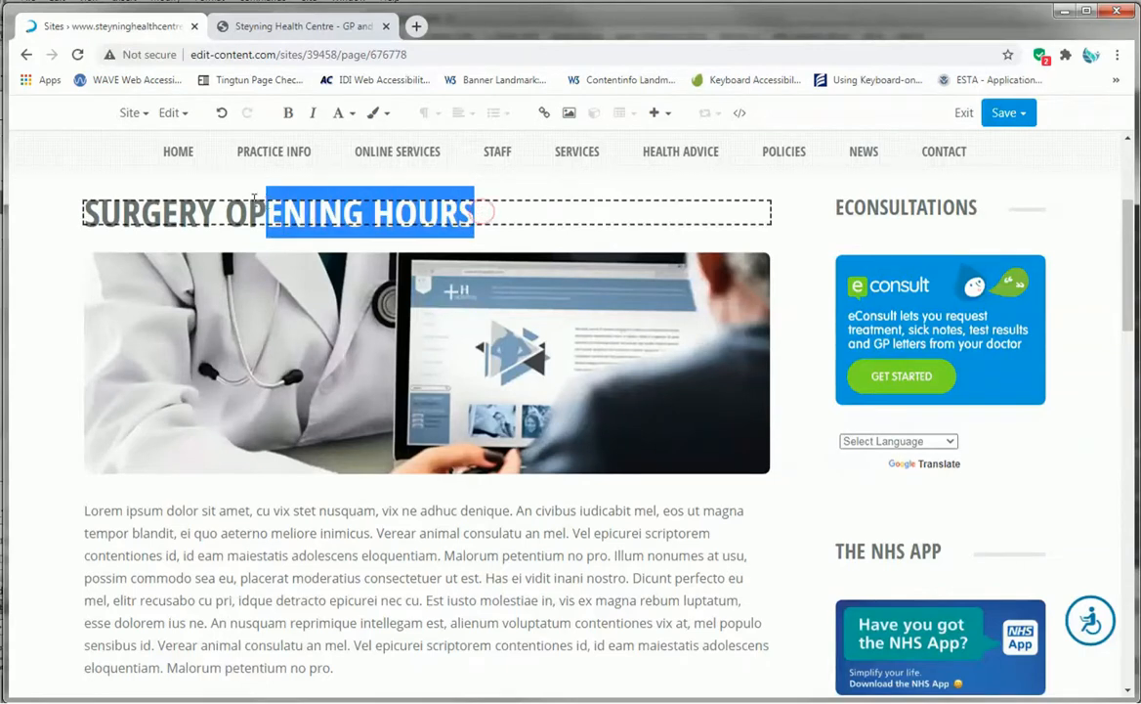
{"action": "left_click", "coordinate": [253, 195]}
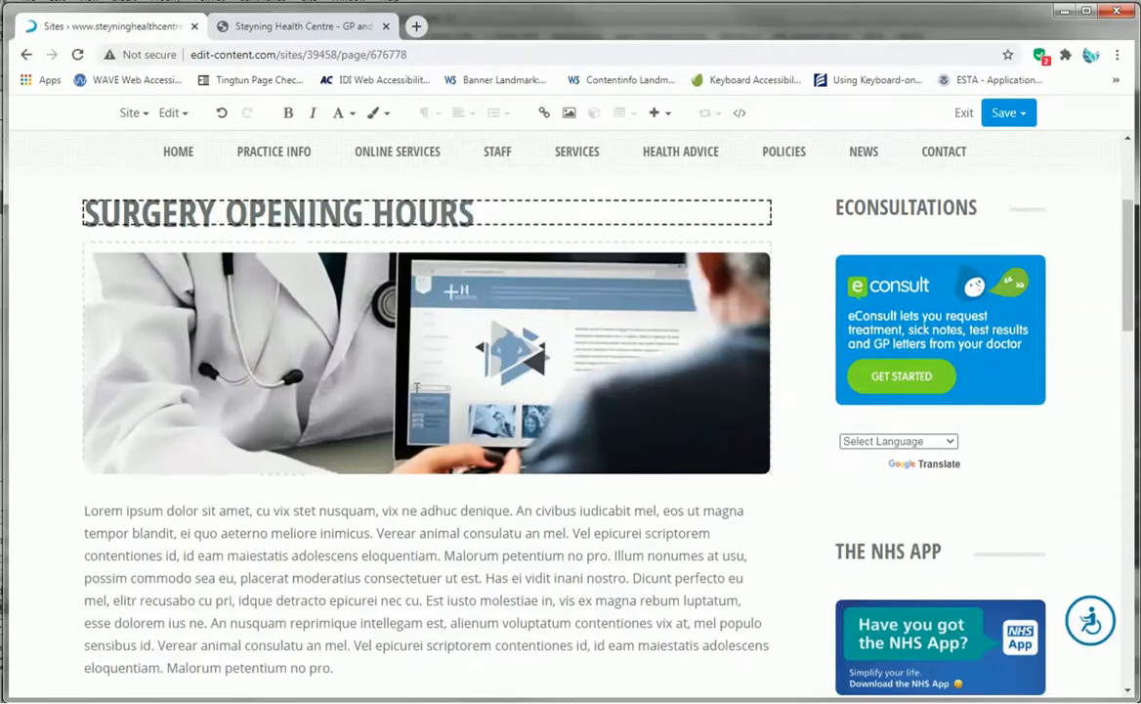
- Scroll down through the body text to the page footer
{"action": "scroll", "coordinate": [399, 398], "scroll_direction": "down", "scroll_amount": 3}
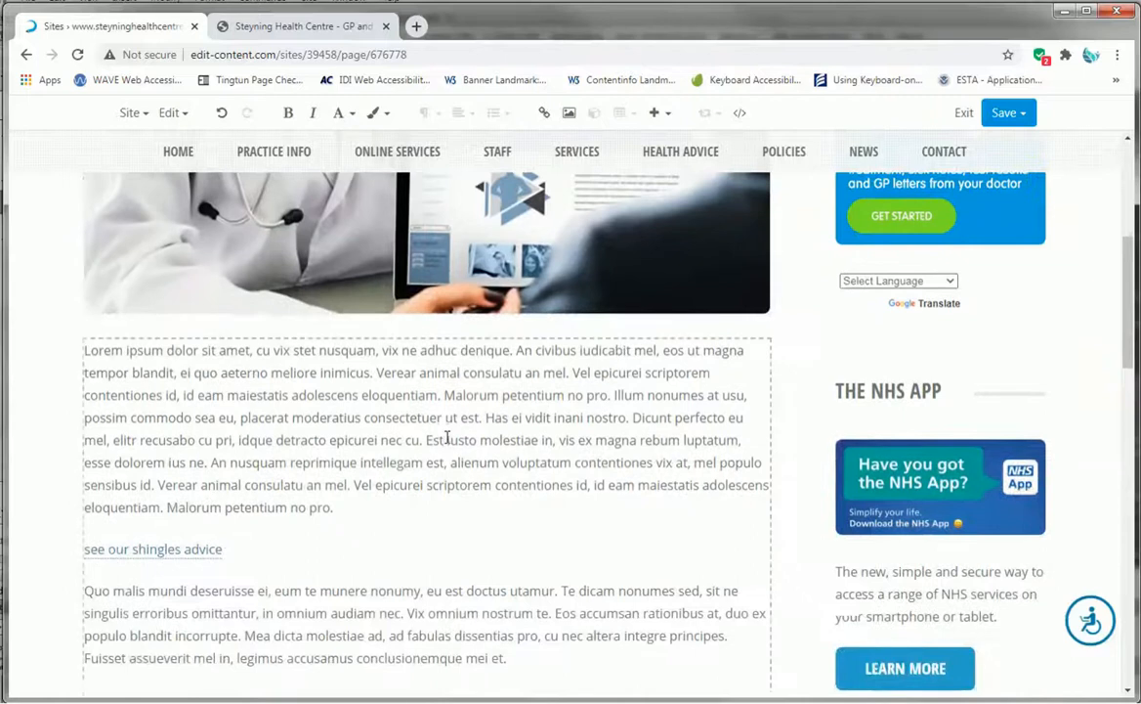
{"action": "left_click", "coordinate": [140, 342]}
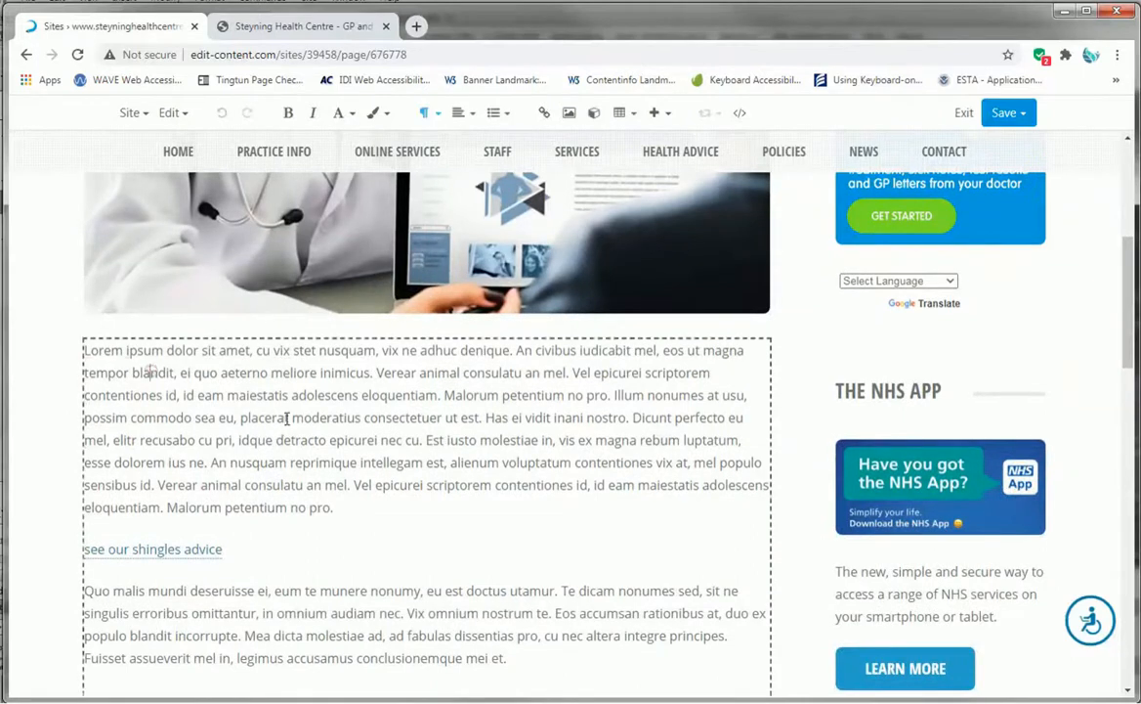
{"action": "scroll", "coordinate": [300, 414], "scroll_direction": "down", "scroll_amount": 9}
{"action": "scroll", "coordinate": [408, 377], "scroll_direction": "down", "scroll_amount": 10}
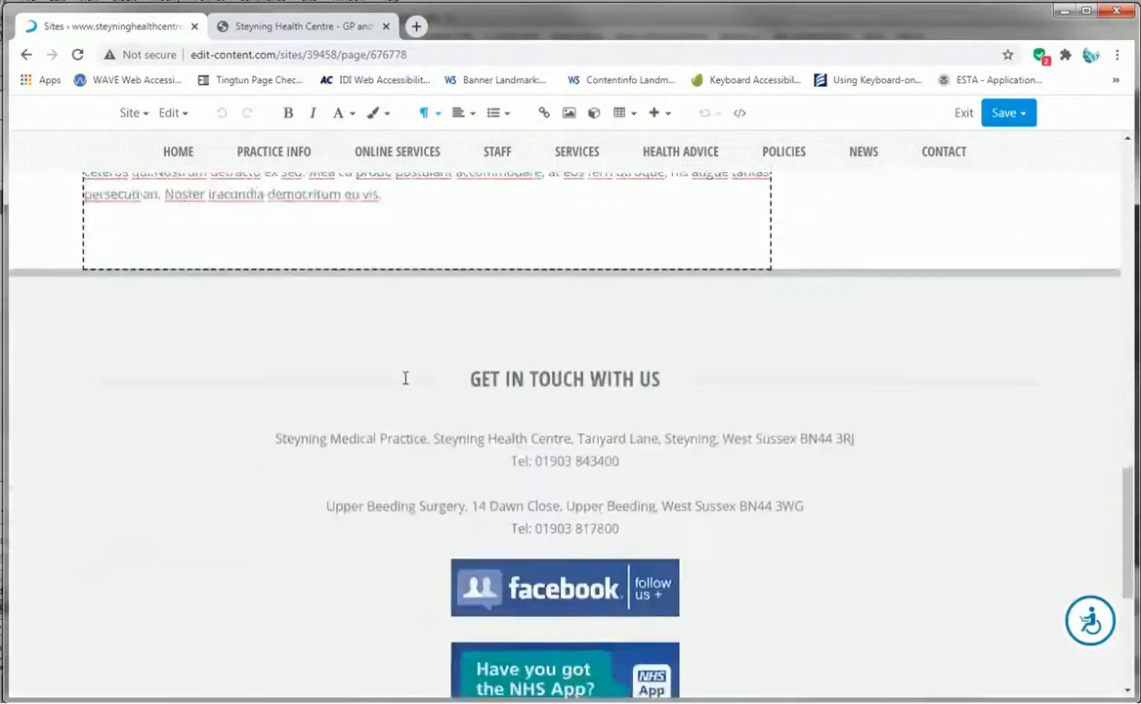
{"action": "scroll", "coordinate": [408, 377], "scroll_direction": "up", "scroll_amount": 7}
{"action": "scroll", "coordinate": [414, 459], "scroll_direction": "up", "scroll_amount": 12}
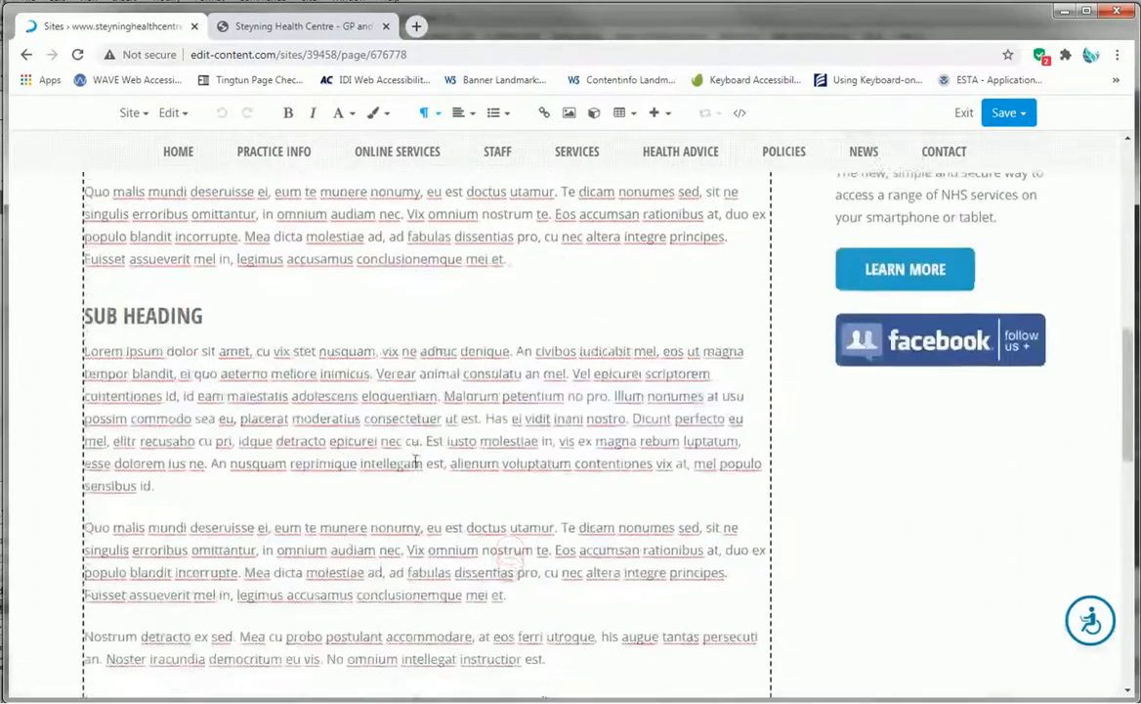
{"action": "scroll", "coordinate": [414, 459], "scroll_direction": "down", "scroll_amount": 5}
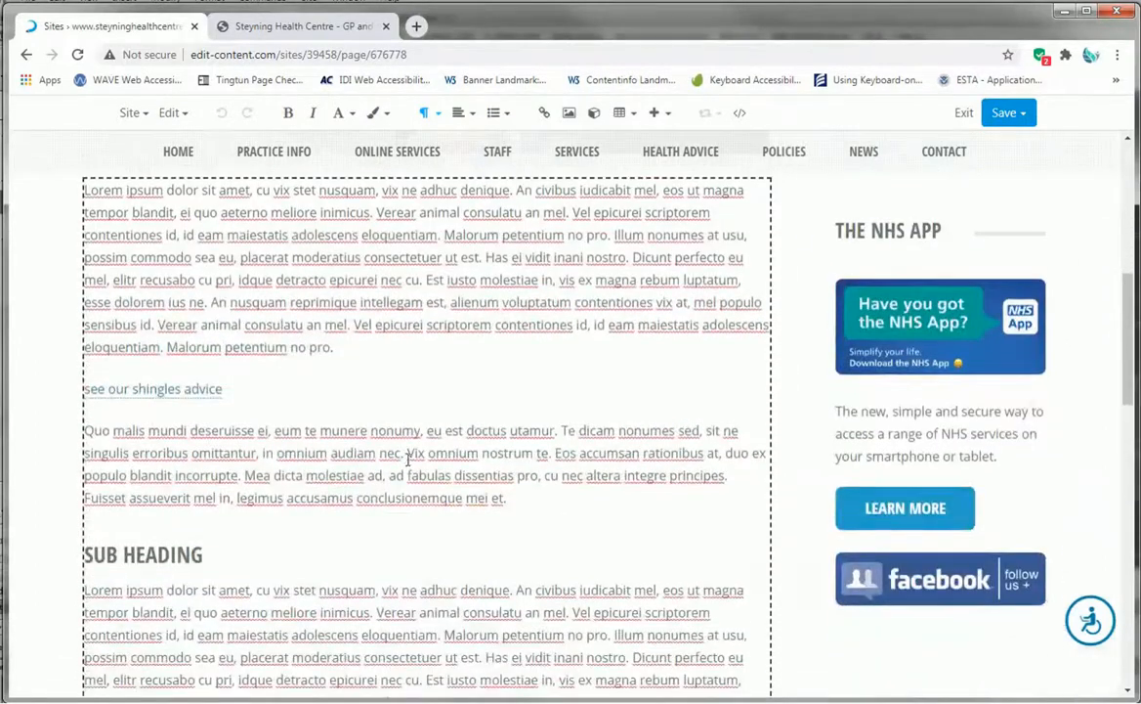
{"action": "scroll", "coordinate": [267, 235], "scroll_direction": "up", "scroll_amount": 2}
{"action": "left_click", "coordinate": [341, 430]}
{"action": "key", "text": "shift+Left"}
{"action": "key", "text": "shift+Left"}
{"action": "key", "text": "shift+Left"}
{"action": "key", "text": "Up"}
{"action": "key", "text": "Up"}
{"action": "key", "text": "Up"}
{"action": "key", "text": "Up"}
{"action": "key", "text": "Up"}
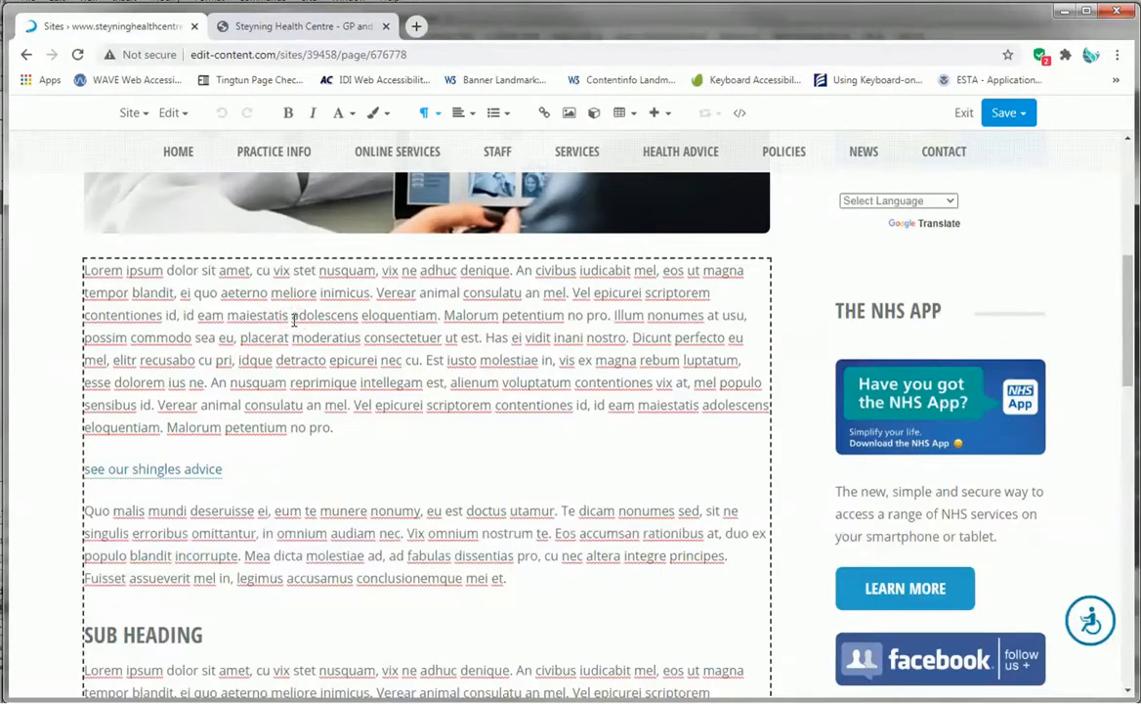
- Toggle bold and italic on and off for the phrase 'idque detracto epicurei nec' in the first paragraph
{"action": "left_click", "coordinate": [391, 361]}
{"action": "left_click_drag", "start_coordinate": [403, 360], "coordinate": [241, 359]}
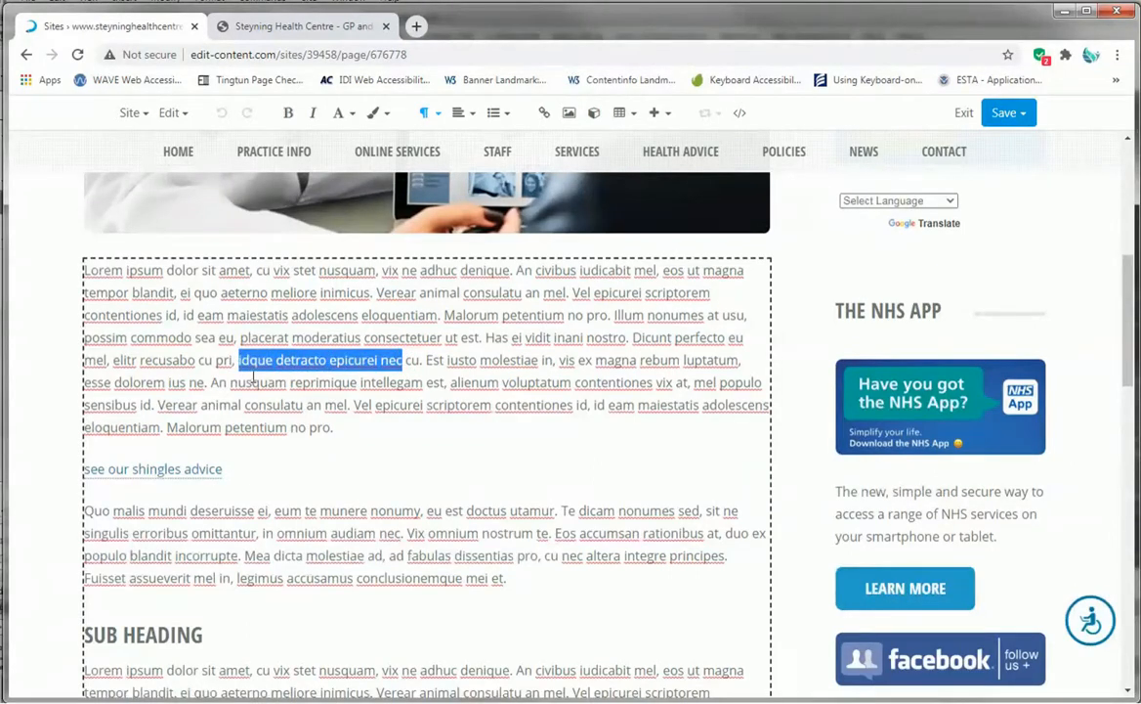
{"action": "left_click", "coordinate": [291, 119]}
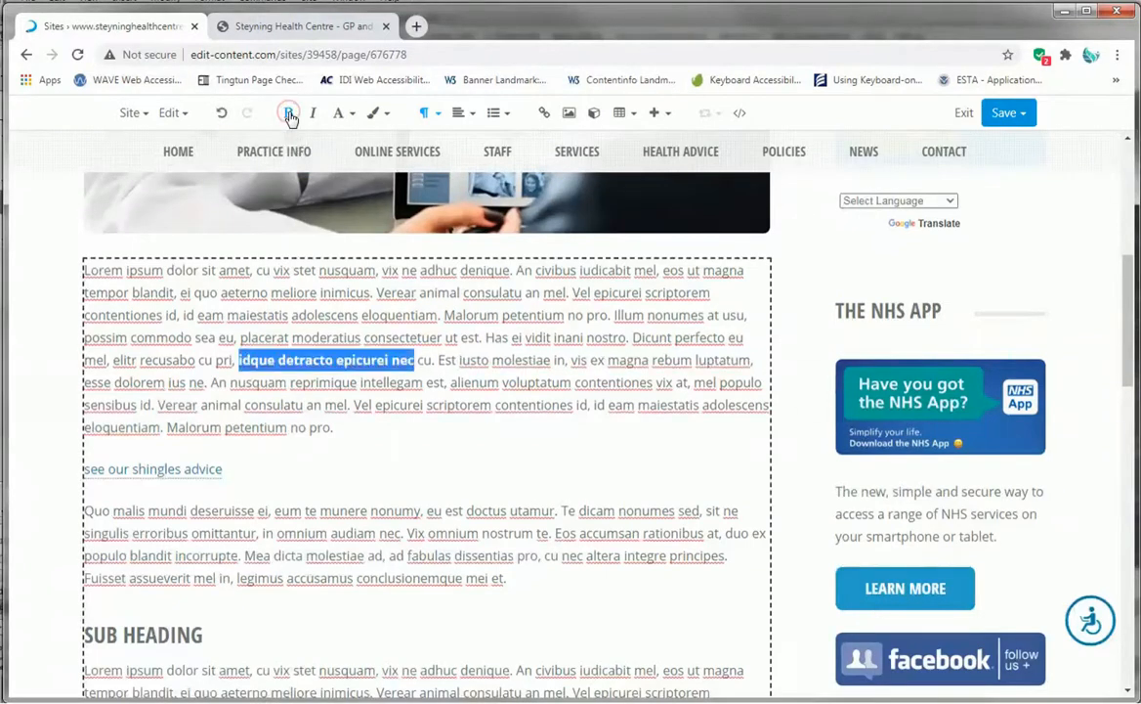
{"action": "left_click", "coordinate": [311, 117]}
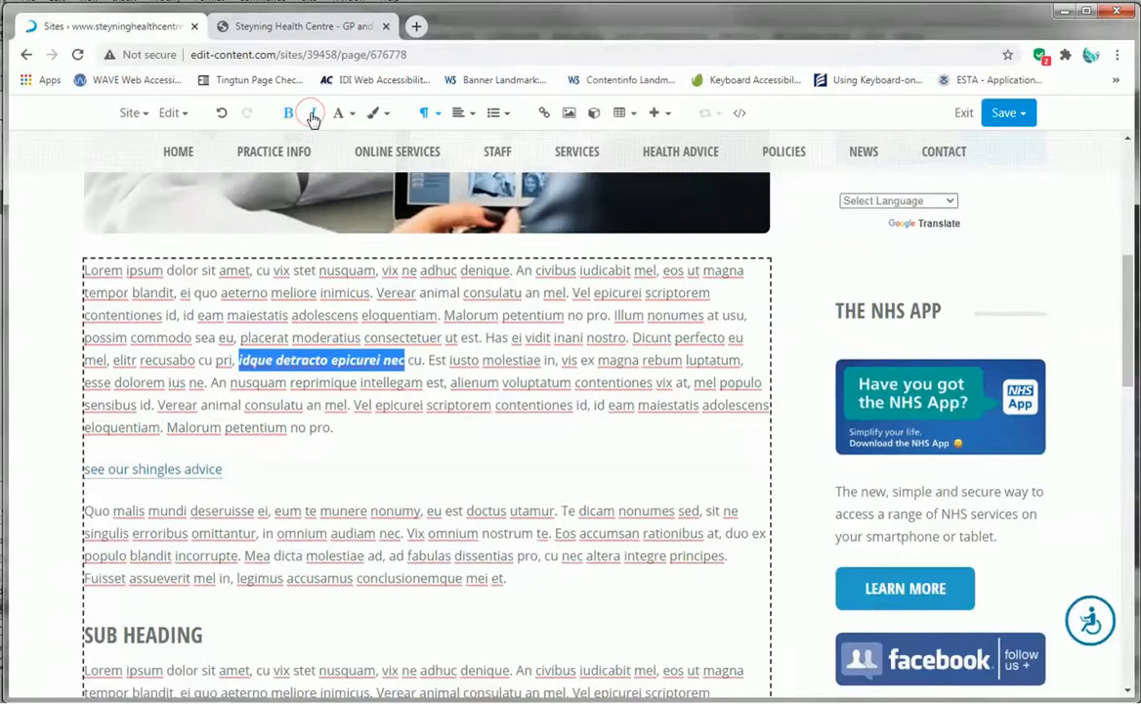
{"action": "left_click", "coordinate": [311, 117]}
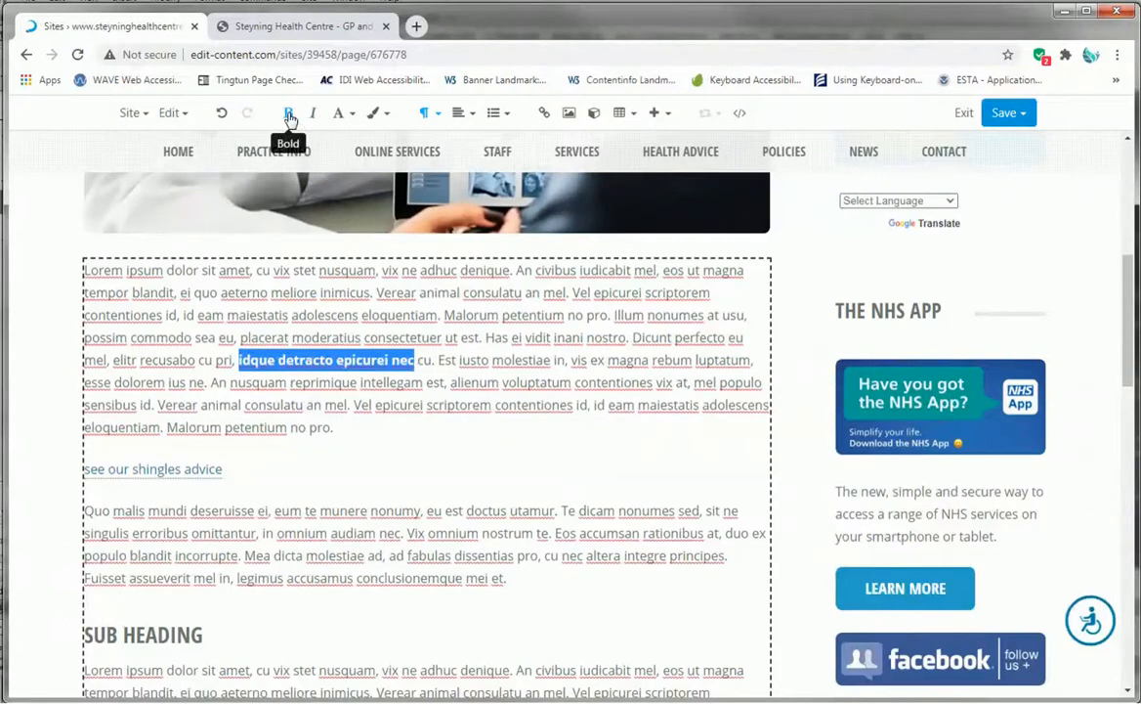
{"action": "left_click", "coordinate": [288, 115]}
{"action": "left_click", "coordinate": [404, 362]}
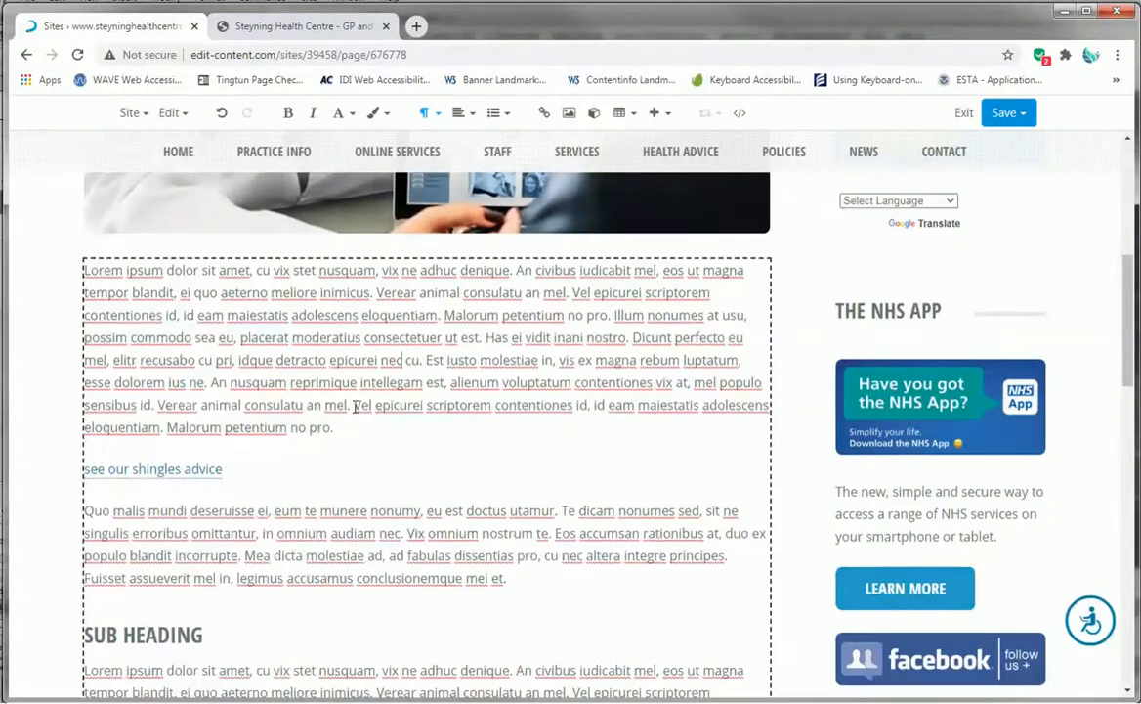
- Toggle bold and italic on and off for the phrase 'Vel epicurei scriptorem' in the first paragraph
{"action": "left_click_drag", "start_coordinate": [355, 405], "coordinate": [494, 407]}
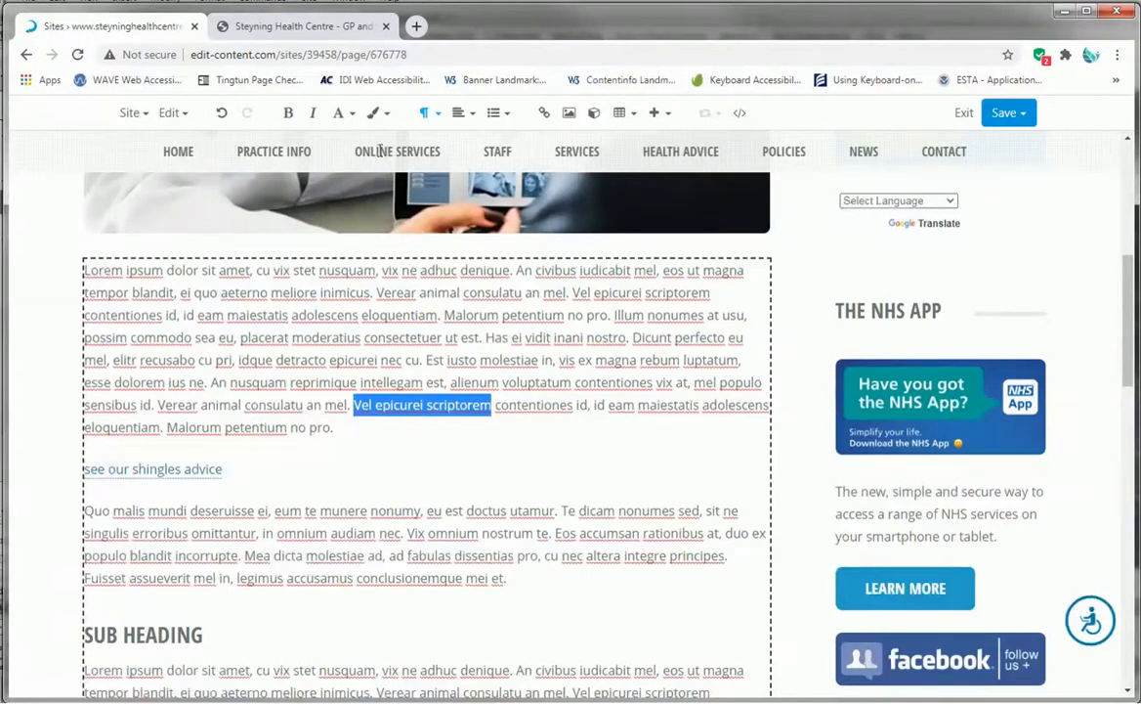
{"action": "left_click", "coordinate": [289, 117]}
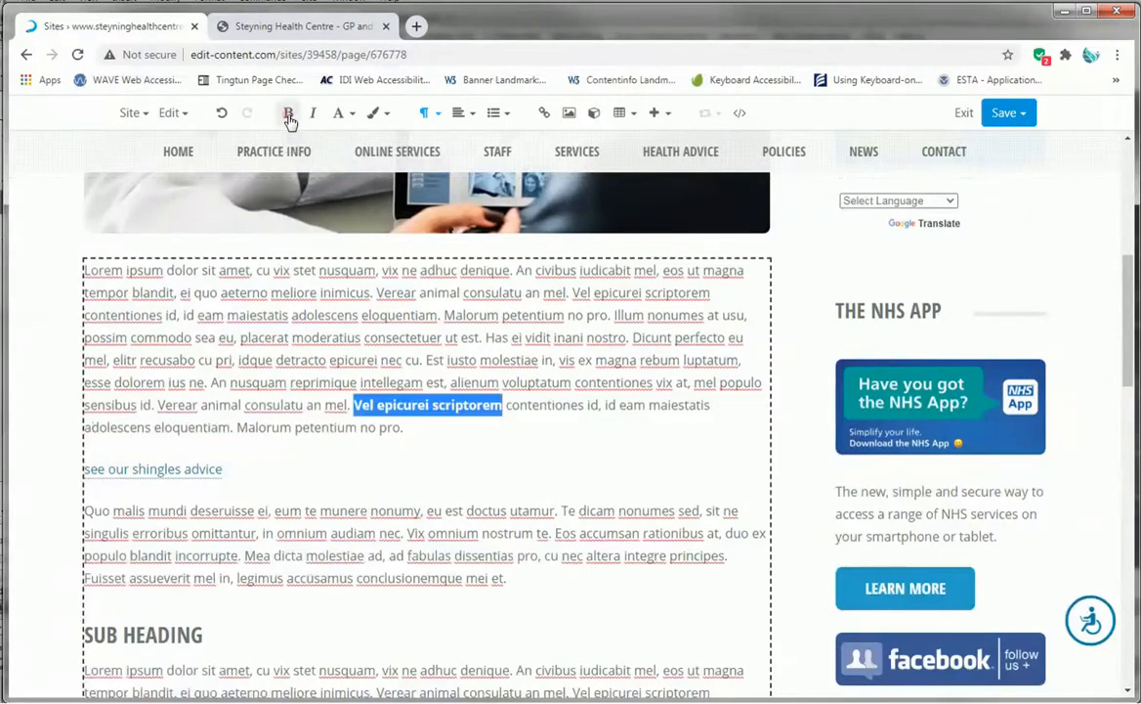
{"action": "left_click", "coordinate": [314, 119]}
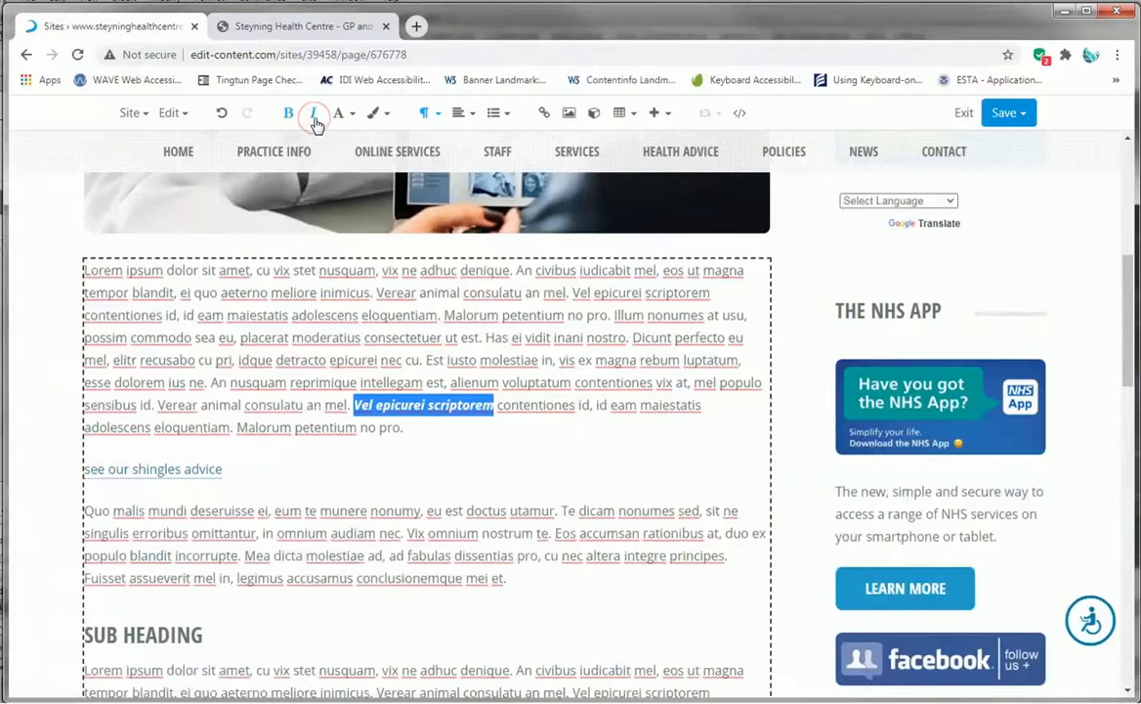
{"action": "left_click", "coordinate": [314, 118]}
{"action": "left_click", "coordinate": [287, 118]}
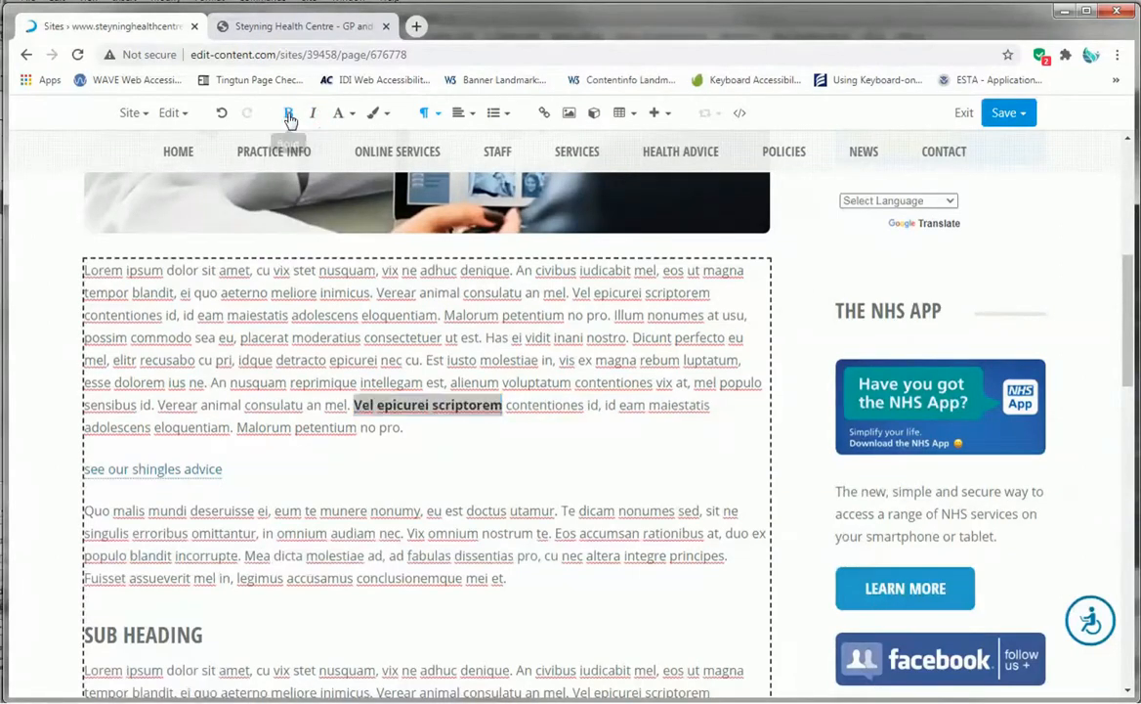
{"action": "left_click", "coordinate": [393, 444]}
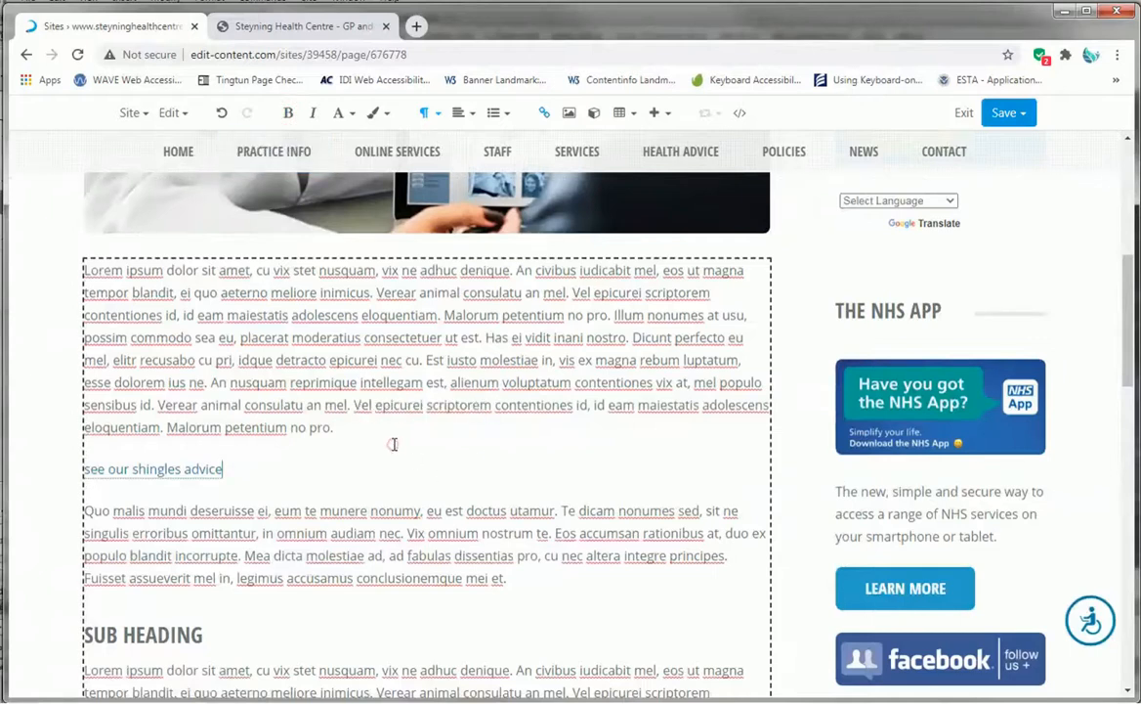
- Copy the 'Quo malis mundi' paragraph and paste it as a new paragraph after the first paragraph
{"action": "scroll", "coordinate": [549, 545], "scroll_direction": "down", "scroll_amount": 1}
{"action": "left_click_drag", "start_coordinate": [513, 497], "coordinate": [84, 430]}
{"action": "right_click", "coordinate": [170, 452]}
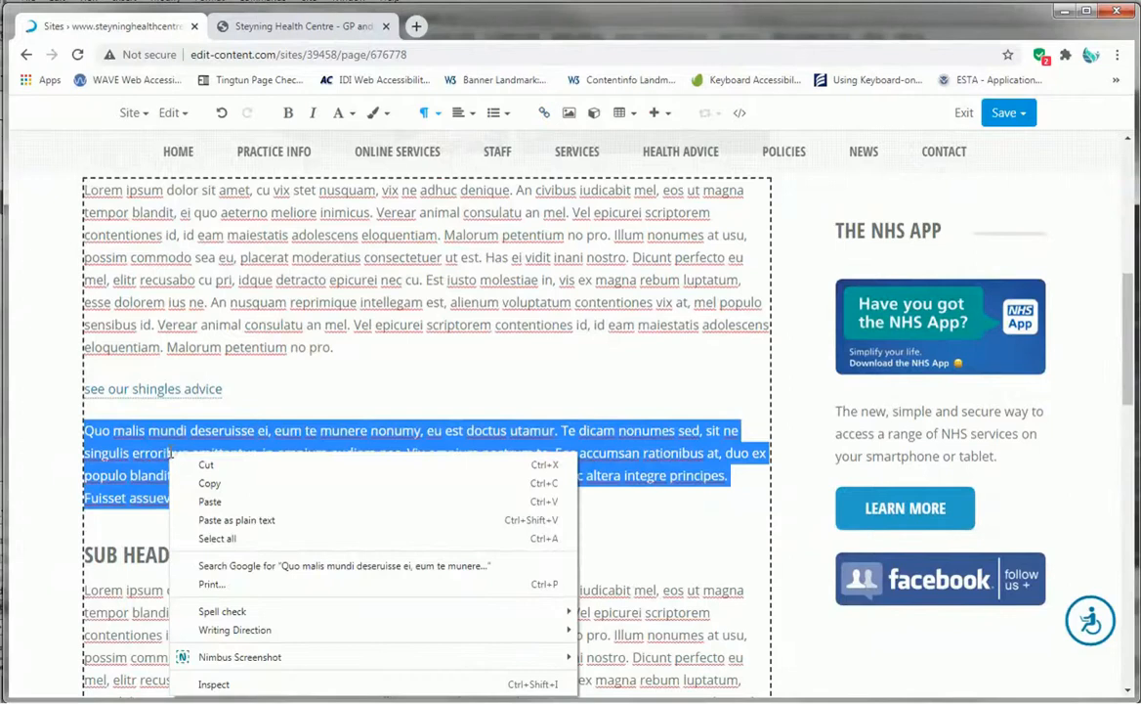
{"action": "left_click", "coordinate": [213, 486]}
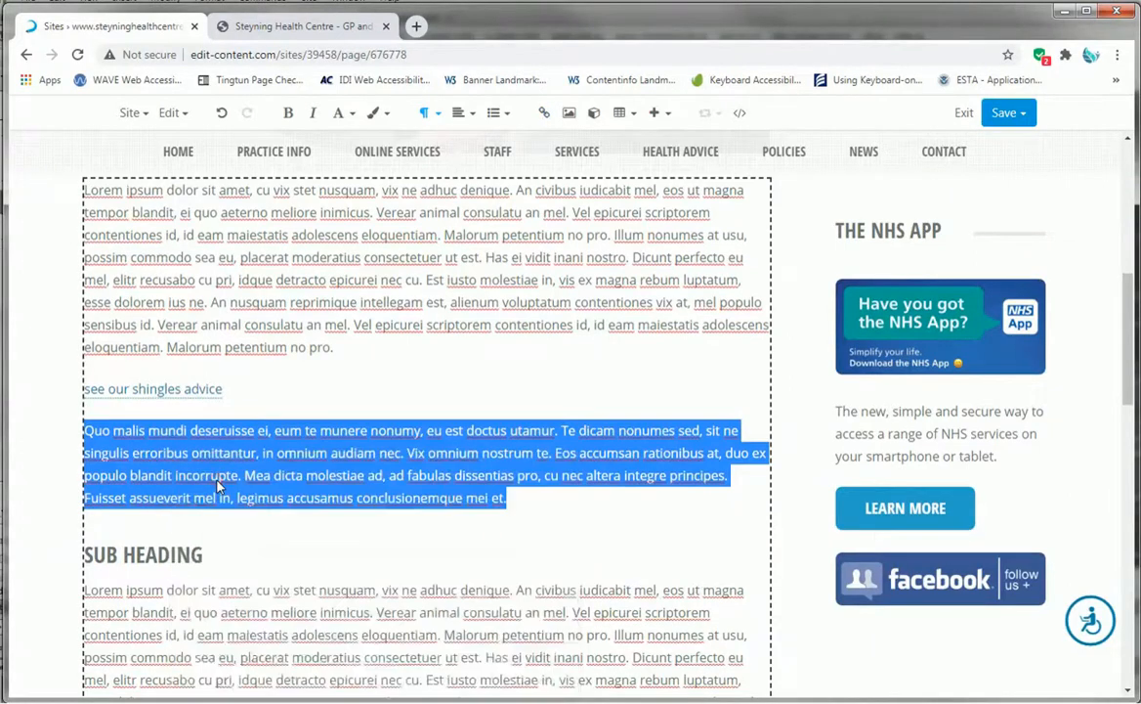
{"action": "left_click", "coordinate": [364, 349]}
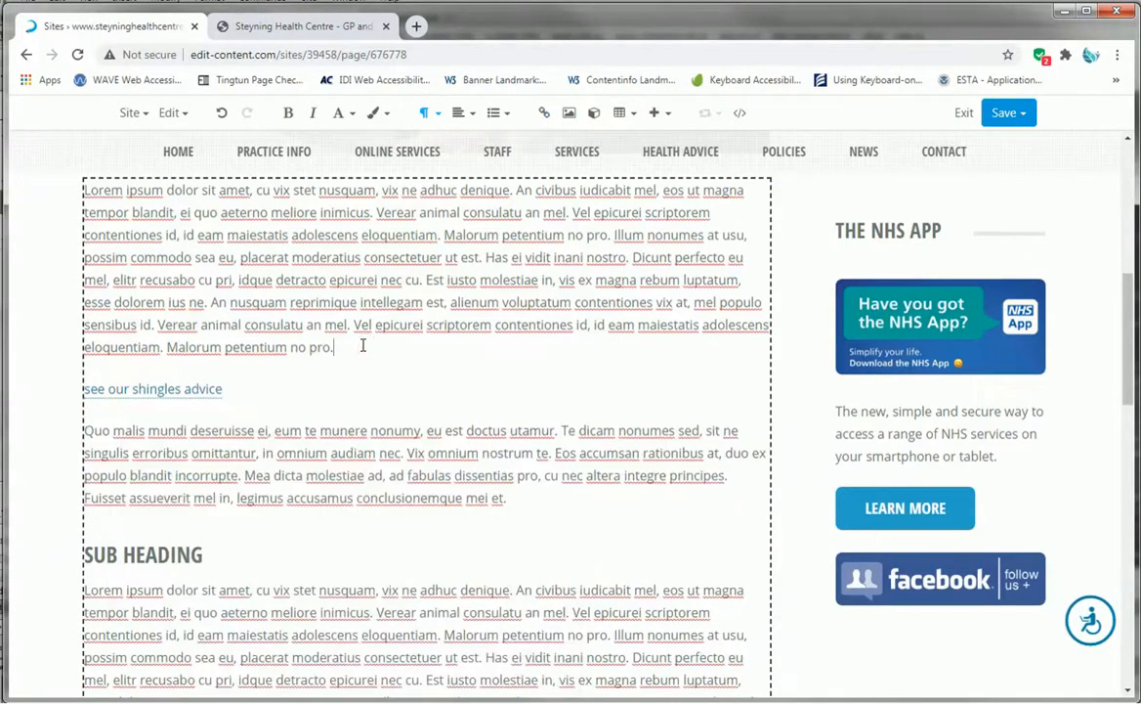
{"action": "key", "text": "Return"}
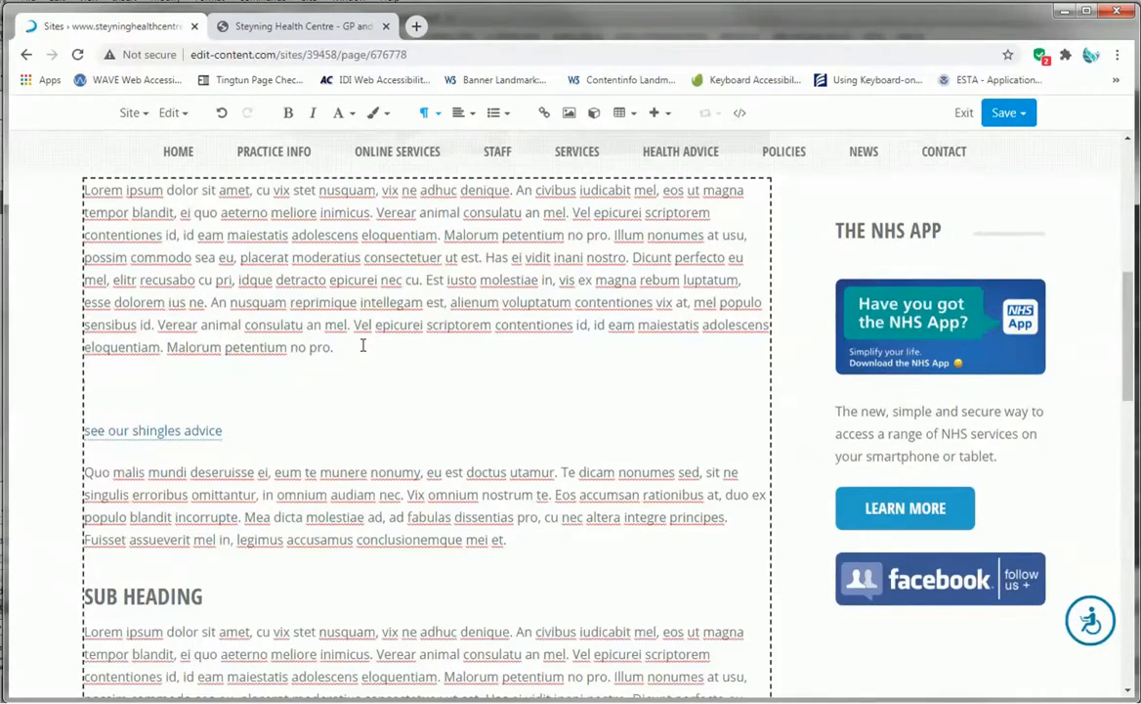
{"action": "right_click", "coordinate": [190, 392]}
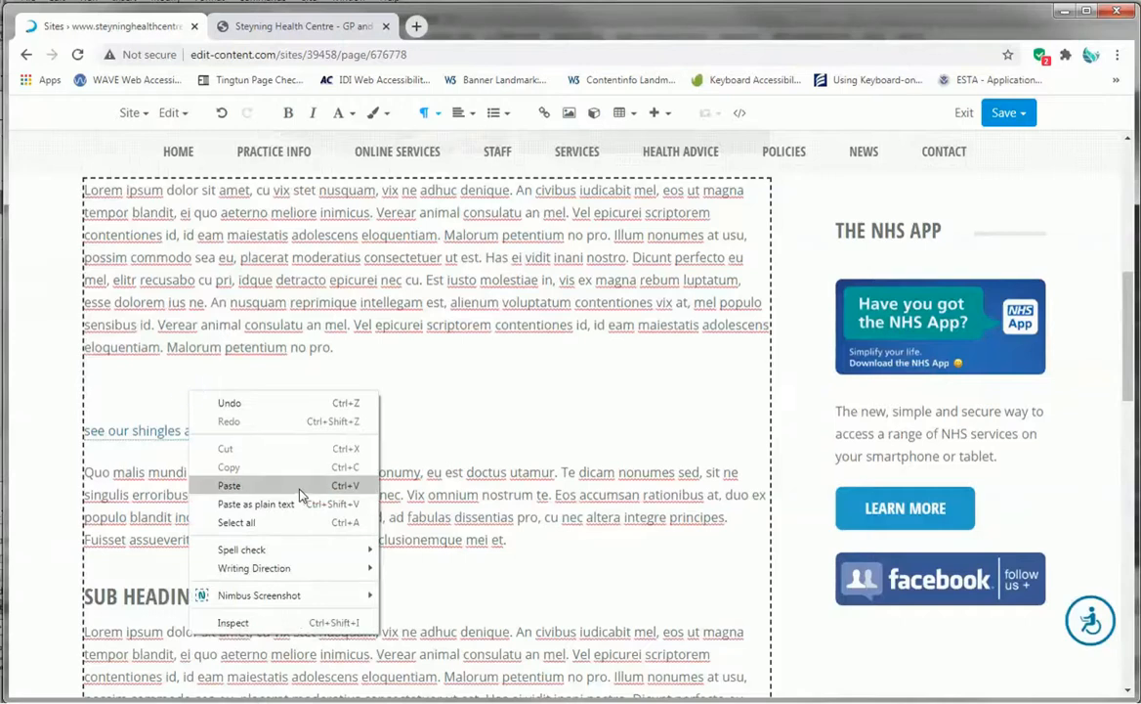
{"action": "left_click", "coordinate": [228, 486]}
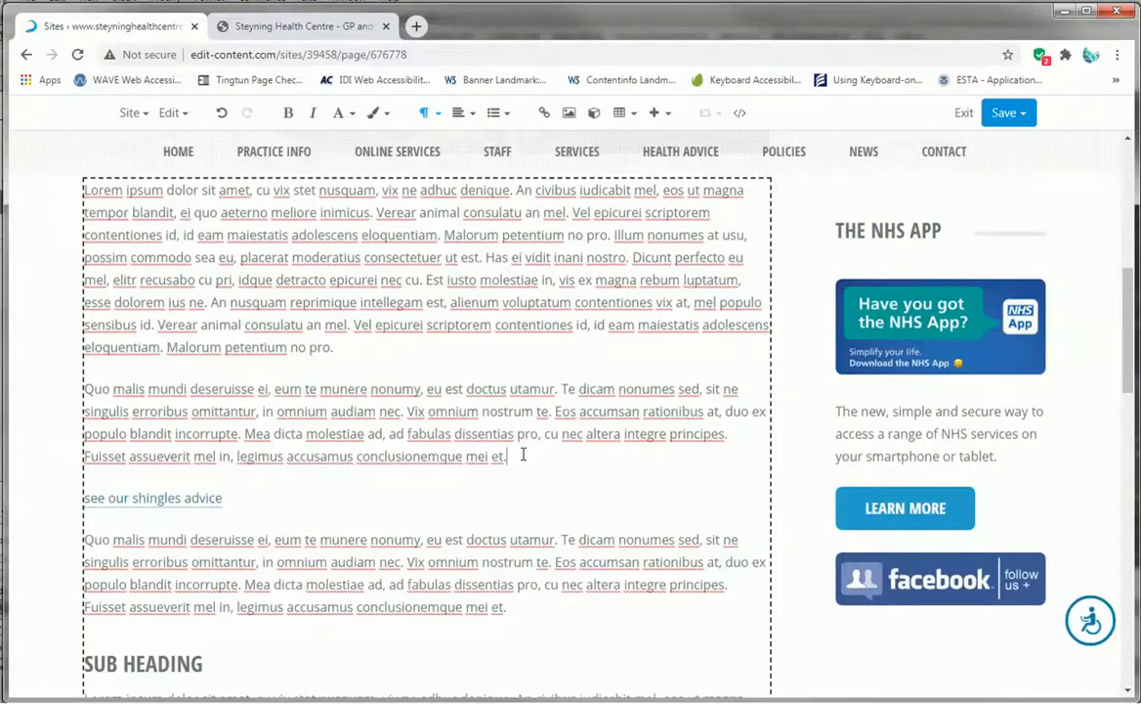
- Make the pasted 'Quo malis mundi' paragraph bold and italic
{"action": "scroll", "coordinate": [523, 456], "scroll_direction": "down", "scroll_amount": 1}
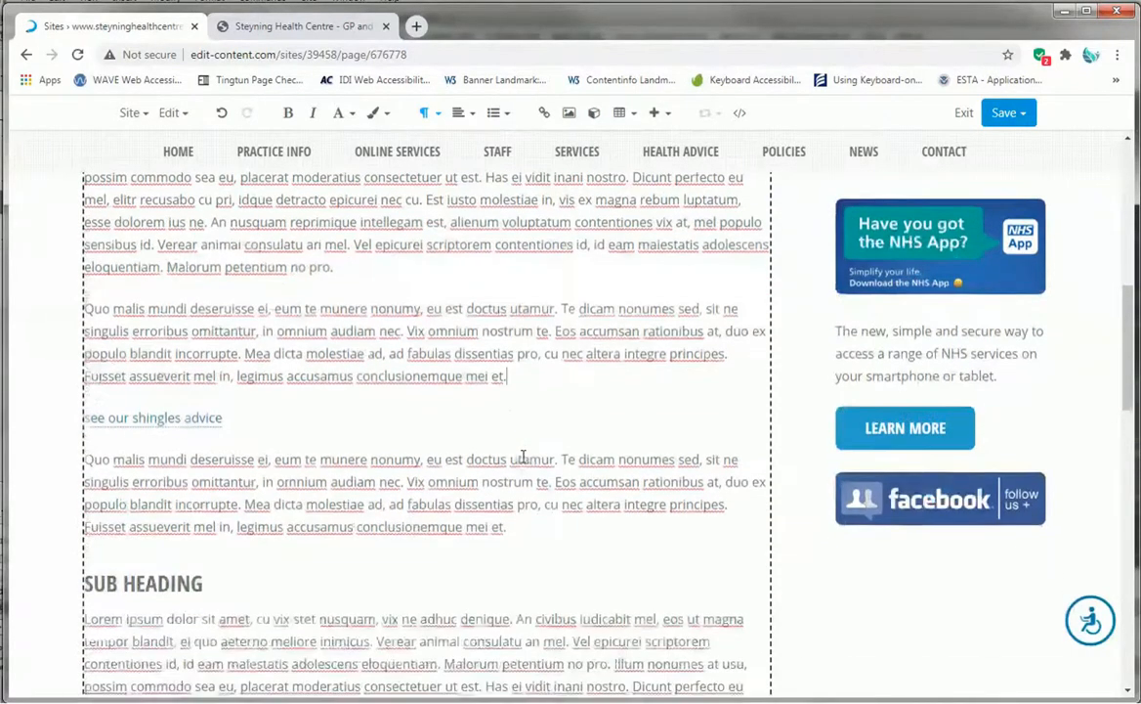
{"action": "scroll", "coordinate": [522, 459], "scroll_direction": "up", "scroll_amount": 2}
{"action": "scroll", "coordinate": [520, 466], "scroll_direction": "down", "scroll_amount": 1}
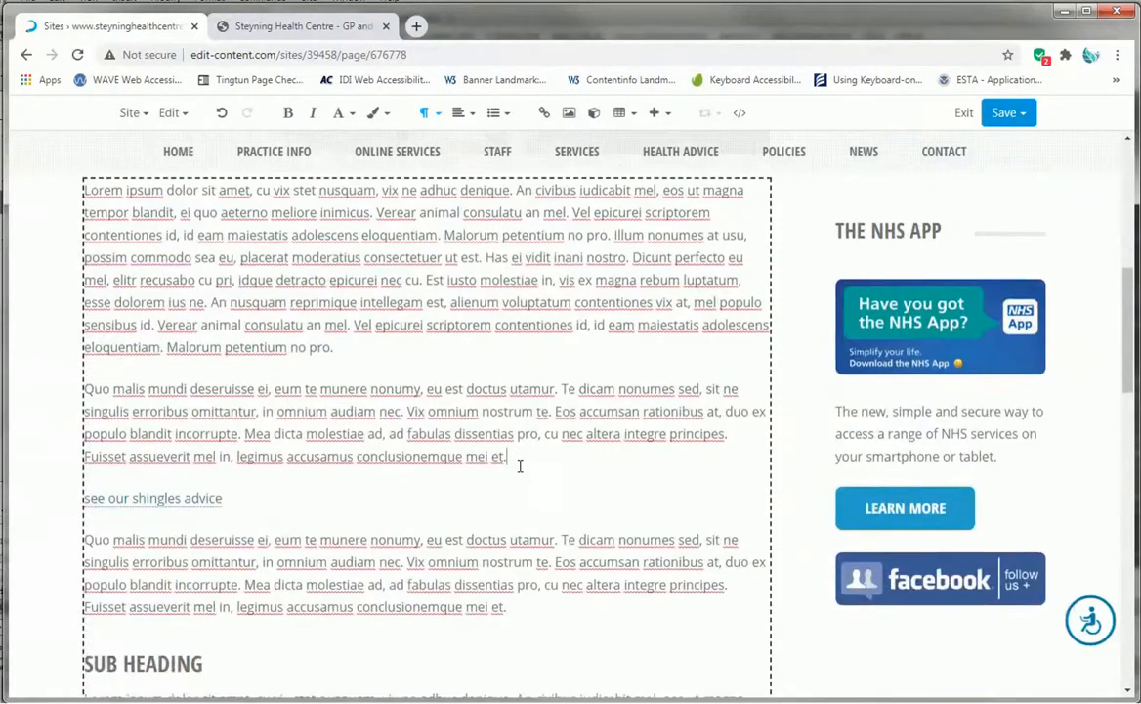
{"action": "scroll", "coordinate": [511, 448], "scroll_direction": "up", "scroll_amount": 1}
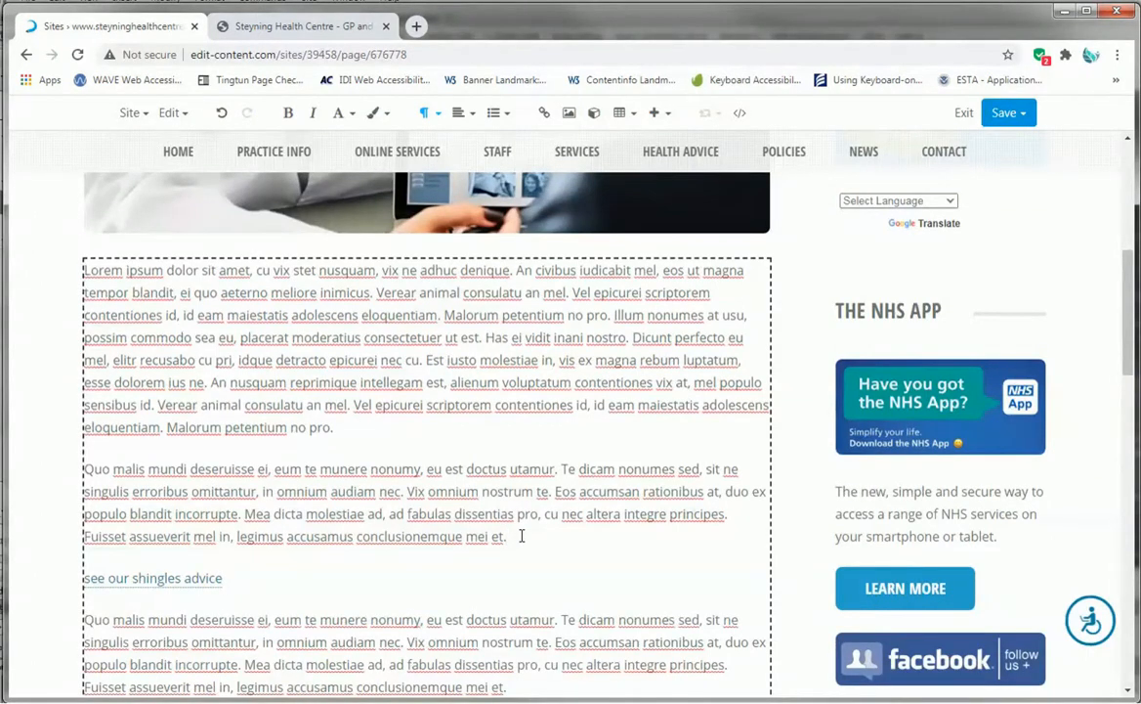
{"action": "left_click_drag", "start_coordinate": [522, 542], "coordinate": [38, 461]}
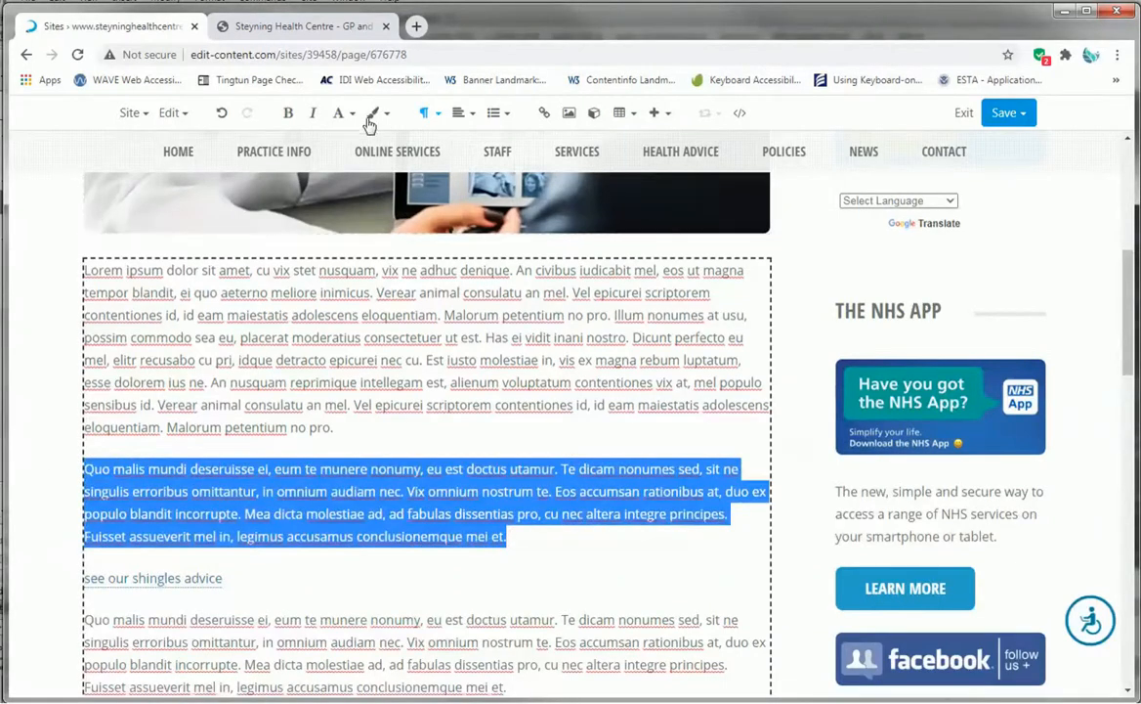
{"action": "left_click", "coordinate": [288, 113]}
{"action": "left_click", "coordinate": [313, 113]}
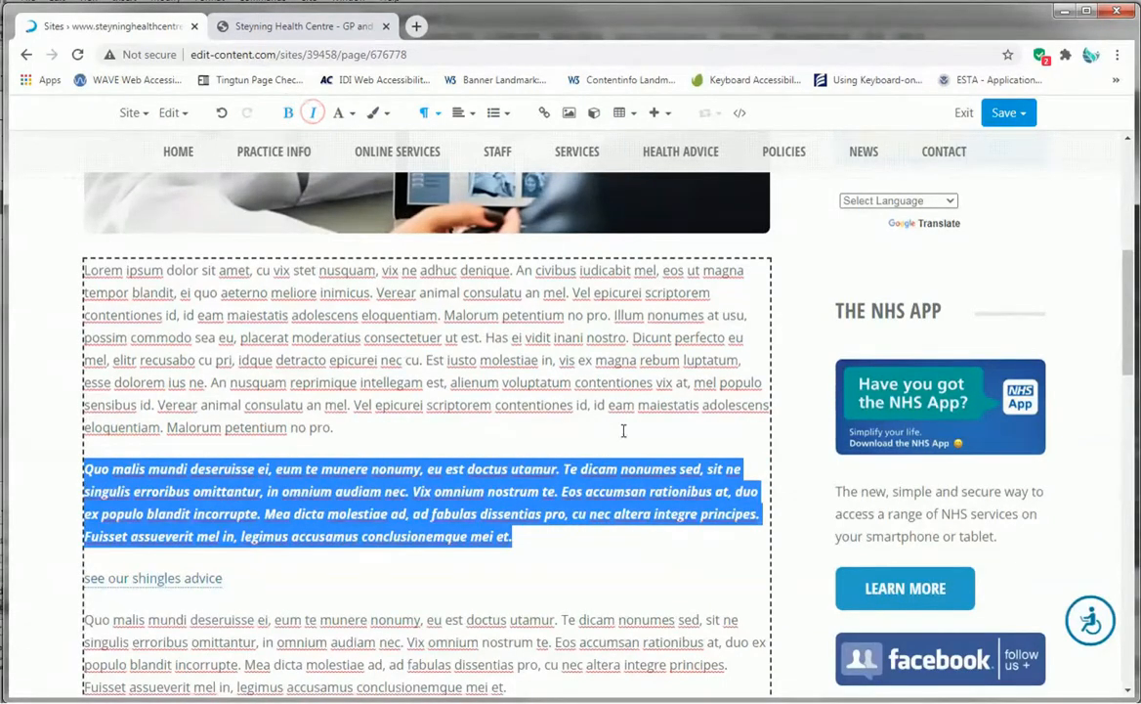
- Remove all formatting from the pasted 'Quo malis mundi' paragraph
{"action": "left_click", "coordinate": [532, 533]}
{"action": "left_click_drag", "start_coordinate": [526, 534], "coordinate": [8, 467]}
{"action": "left_click", "coordinate": [380, 554]}
{"action": "left_click_drag", "start_coordinate": [521, 536], "coordinate": [60, 472]}
{"action": "left_click", "coordinate": [387, 115]}
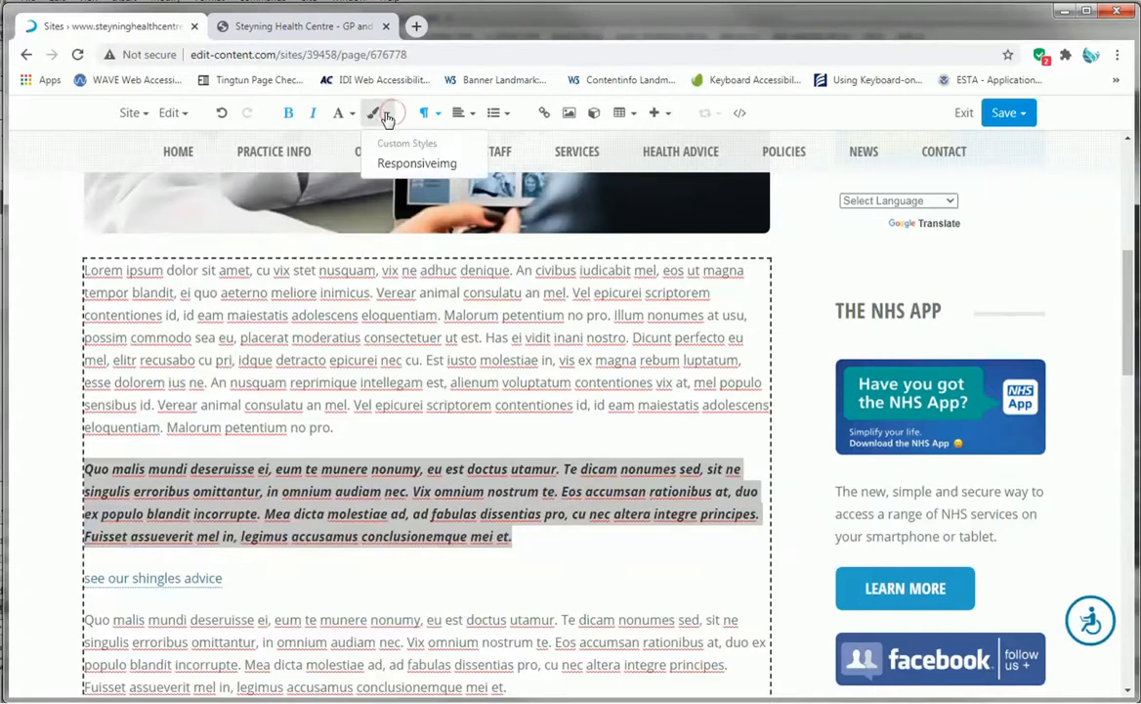
{"action": "left_click", "coordinate": [349, 114]}
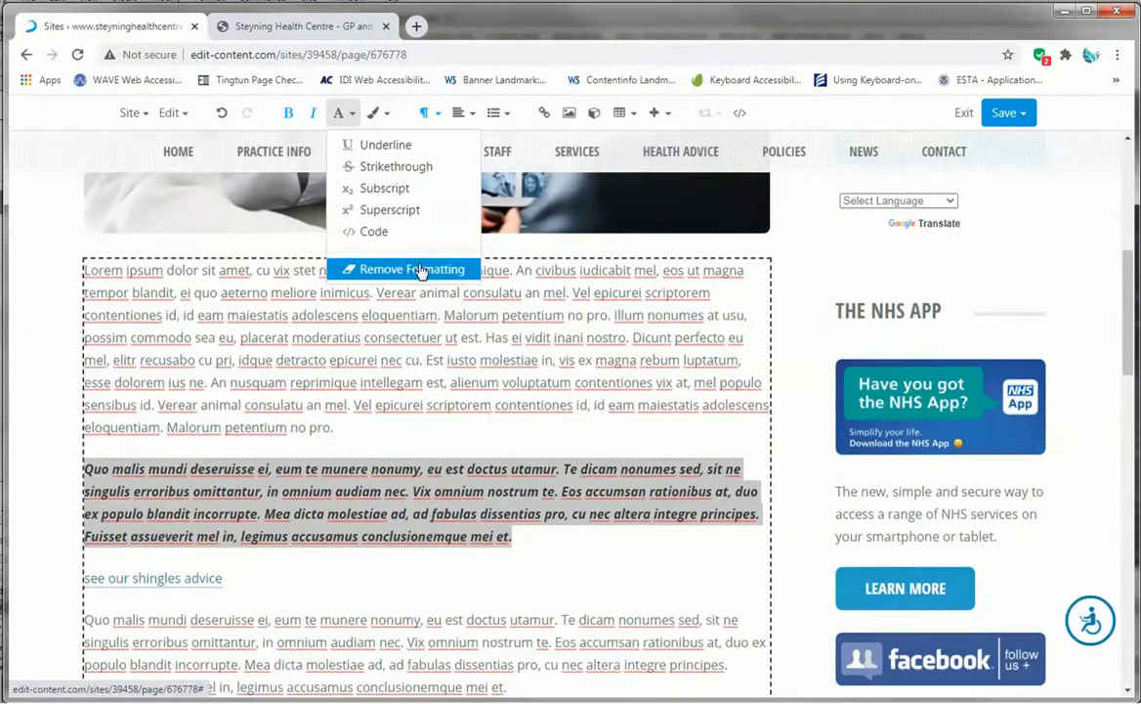
{"action": "left_click", "coordinate": [422, 271]}
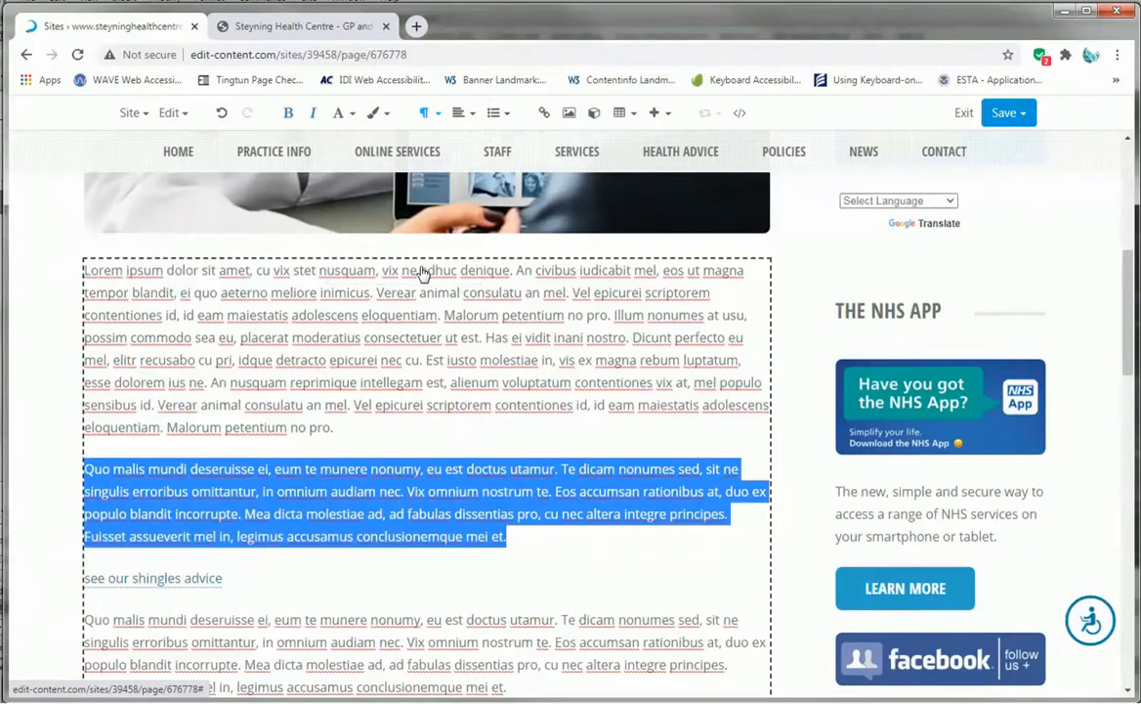
{"action": "left_click", "coordinate": [556, 524]}
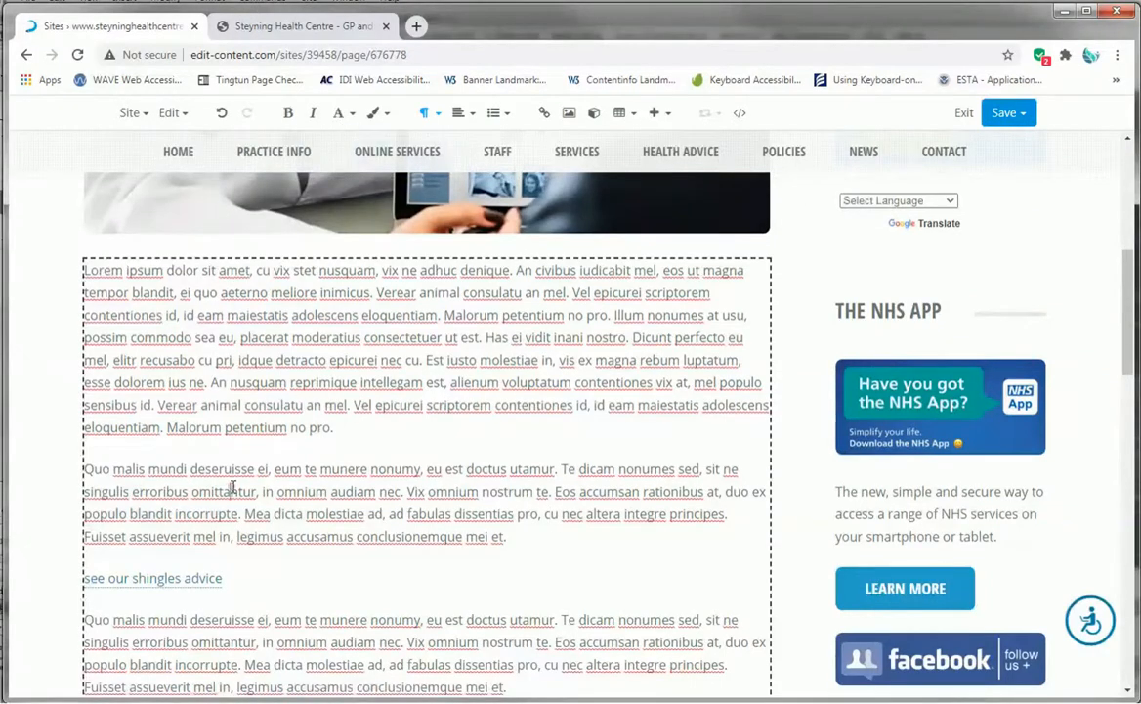
- Delete the 'see our shingles advice' link line from the body text
{"action": "scroll", "coordinate": [232, 486], "scroll_direction": "down", "scroll_amount": 3}
{"action": "left_click_drag", "start_coordinate": [235, 419], "coordinate": [55, 419]}
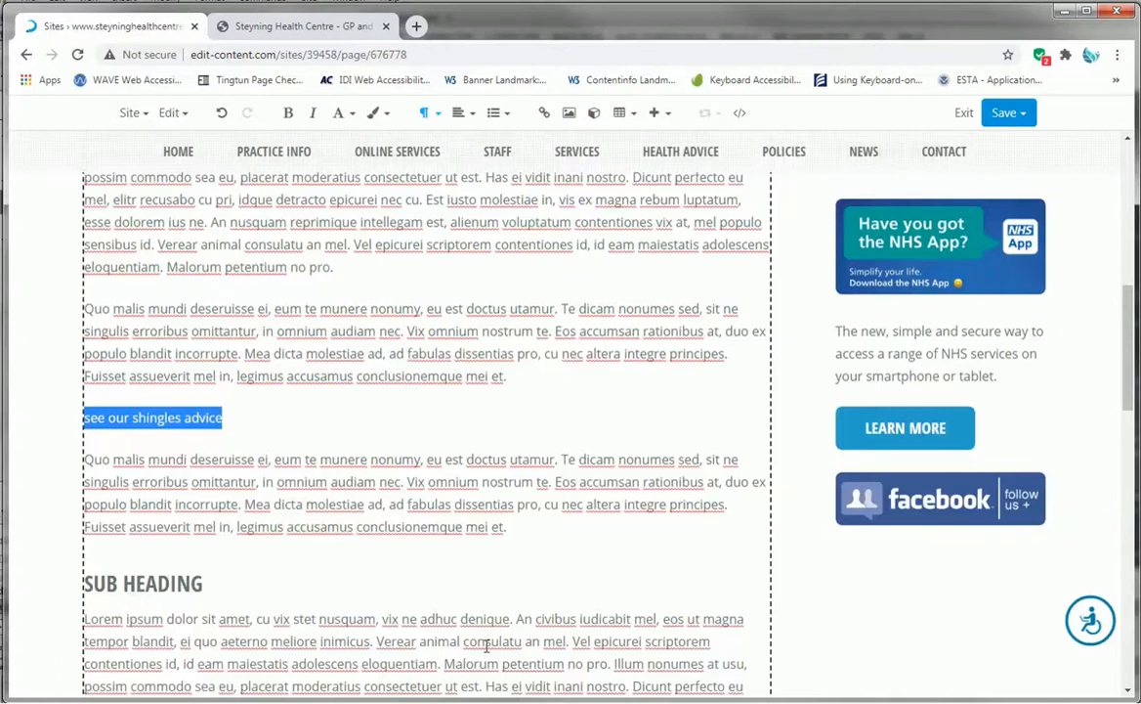
{"action": "key", "text": "BackSpace"}
{"action": "key", "text": "BackSpace"}
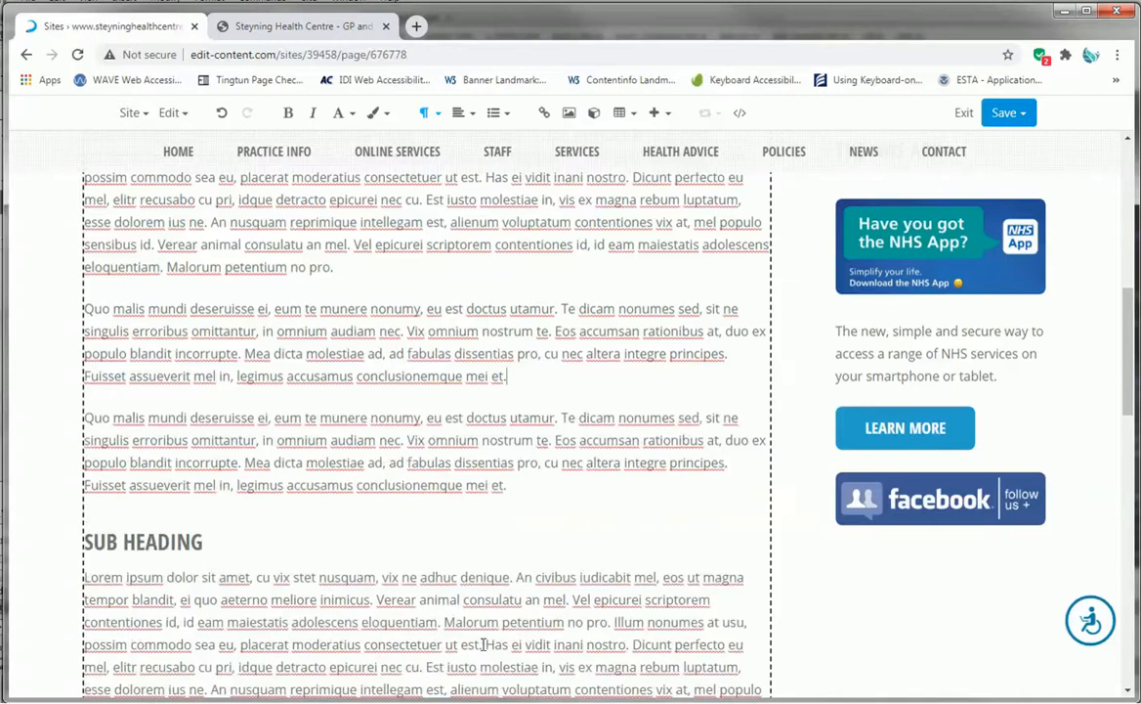
{"action": "scroll", "coordinate": [536, 352], "scroll_direction": "up", "scroll_amount": 1}
{"action": "left_click", "coordinate": [533, 454]}
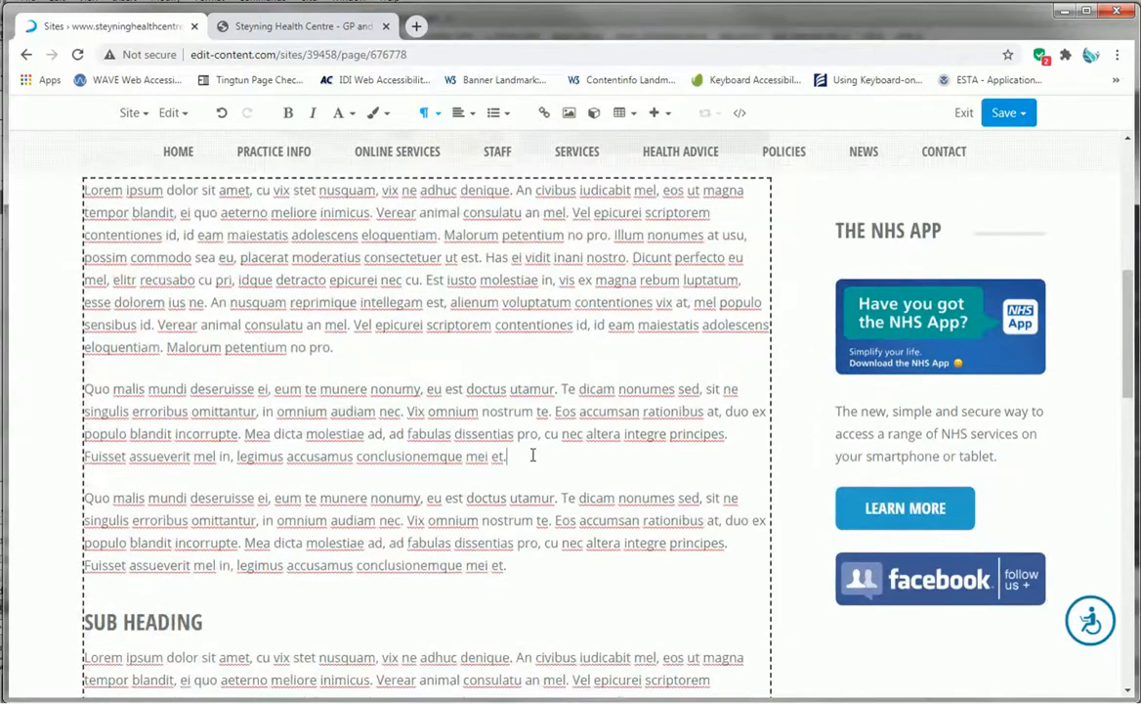
{"action": "scroll", "coordinate": [532, 455], "scroll_direction": "up", "scroll_amount": 3}
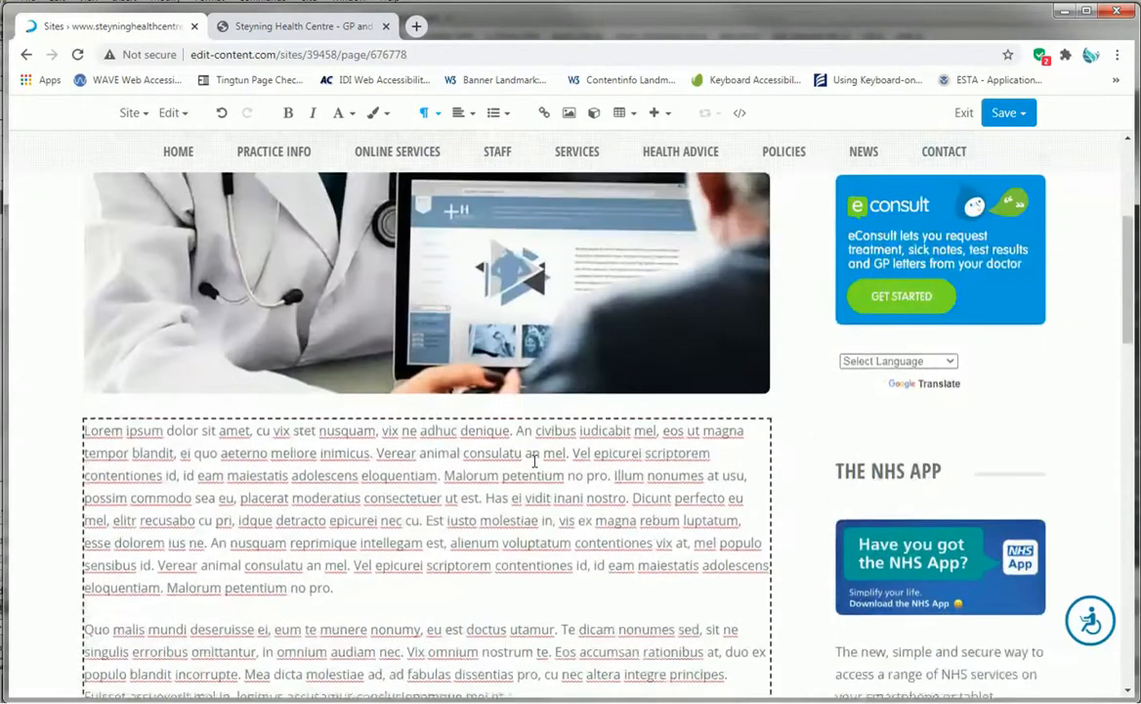
{"action": "scroll", "coordinate": [534, 457], "scroll_direction": "down", "scroll_amount": 3}
{"action": "scroll", "coordinate": [535, 460], "scroll_direction": "up", "scroll_amount": 2}
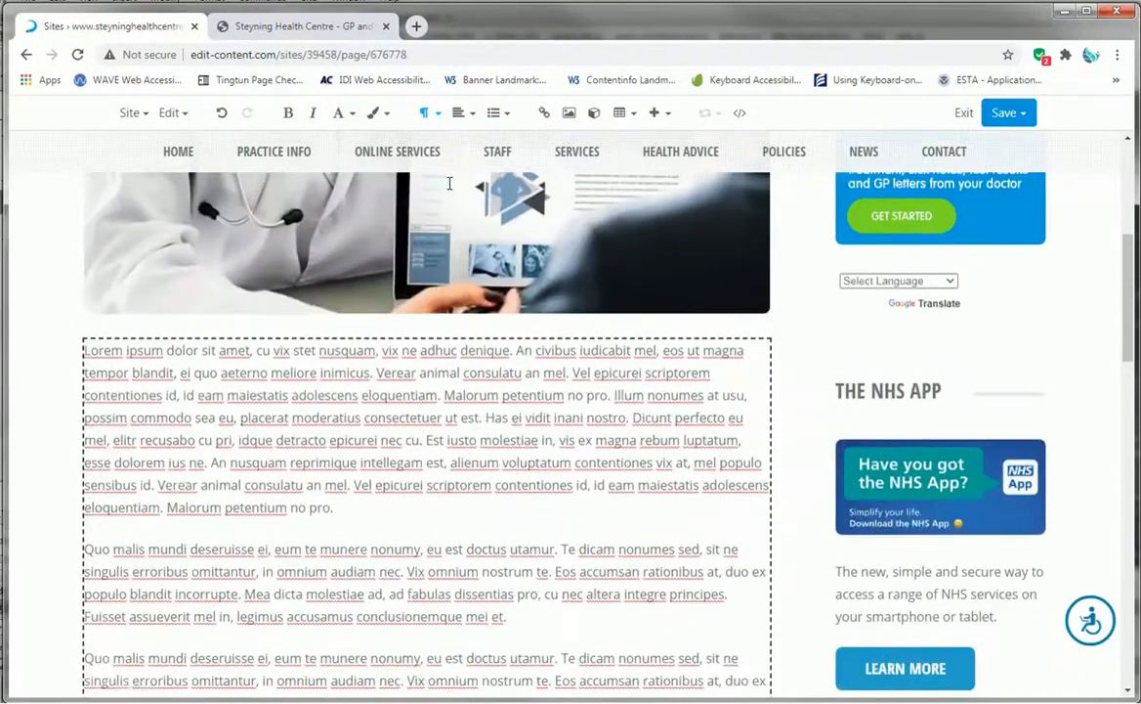
{"action": "scroll", "coordinate": [428, 302], "scroll_direction": "down", "scroll_amount": 1}
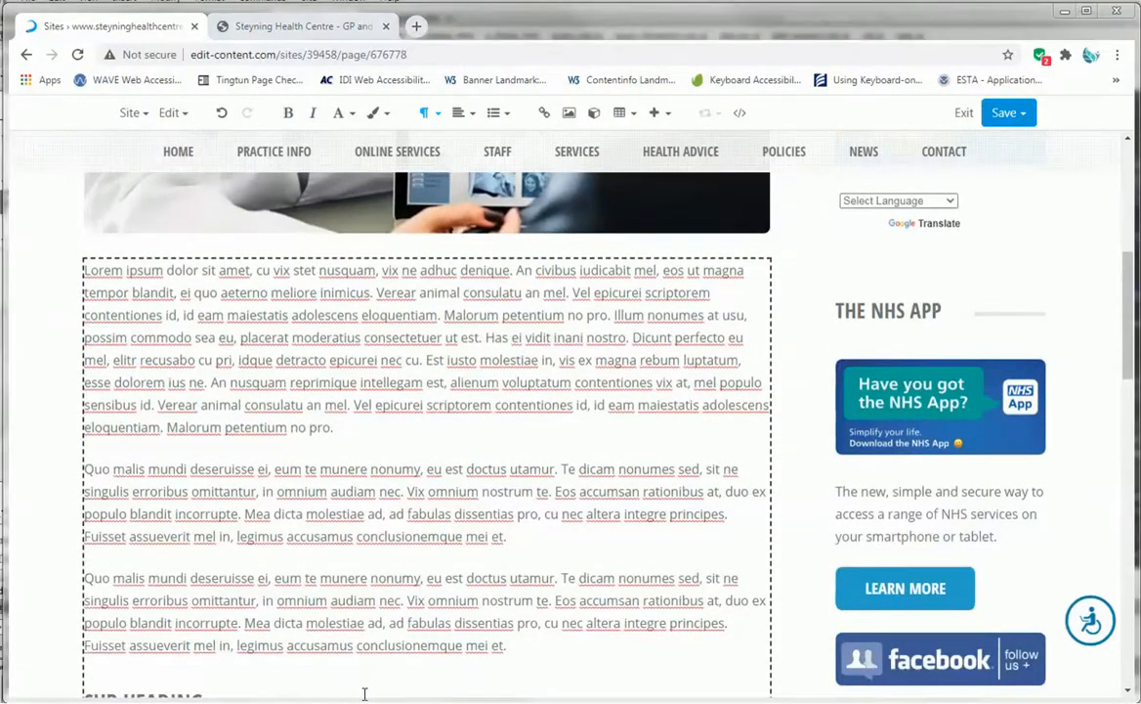
{"action": "left_click_drag", "start_coordinate": [508, 536], "coordinate": [10, 416]}
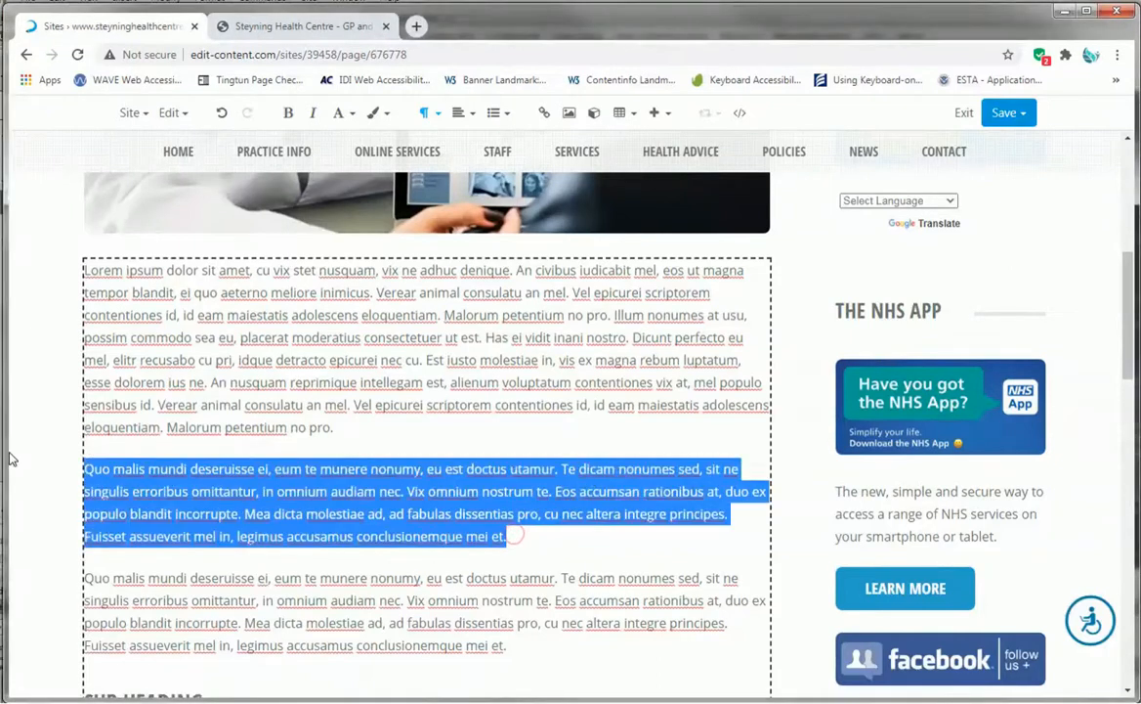
{"action": "left_click", "coordinate": [466, 114]}
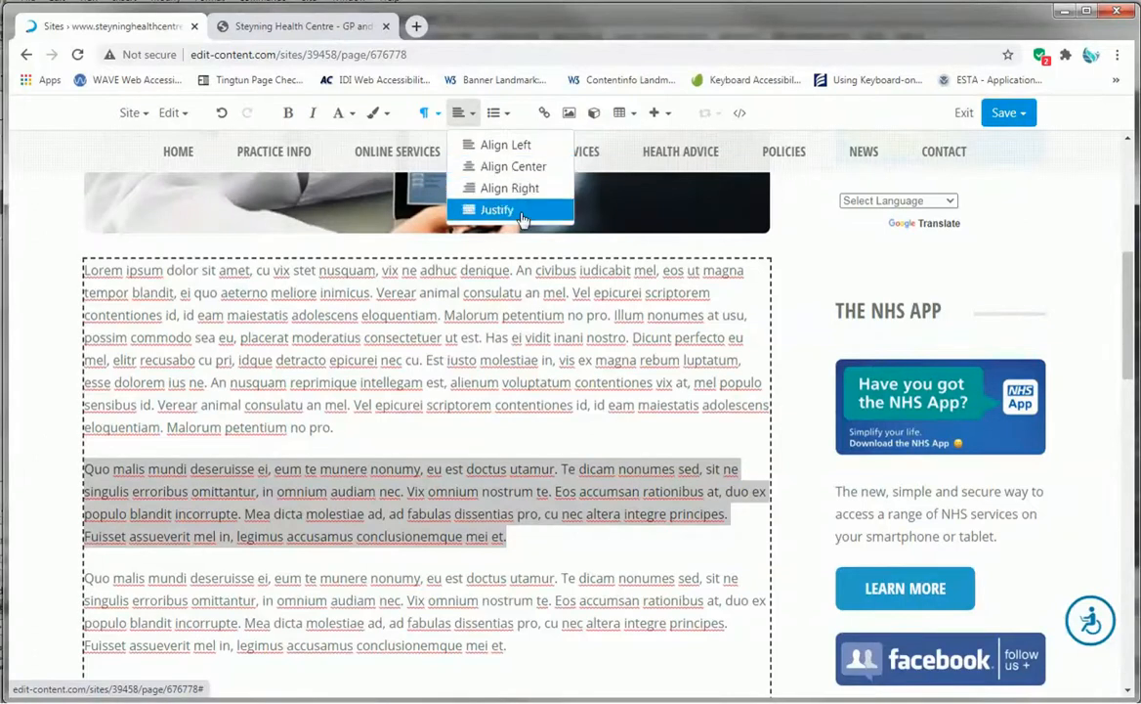
{"action": "key", "text": "Escape"}
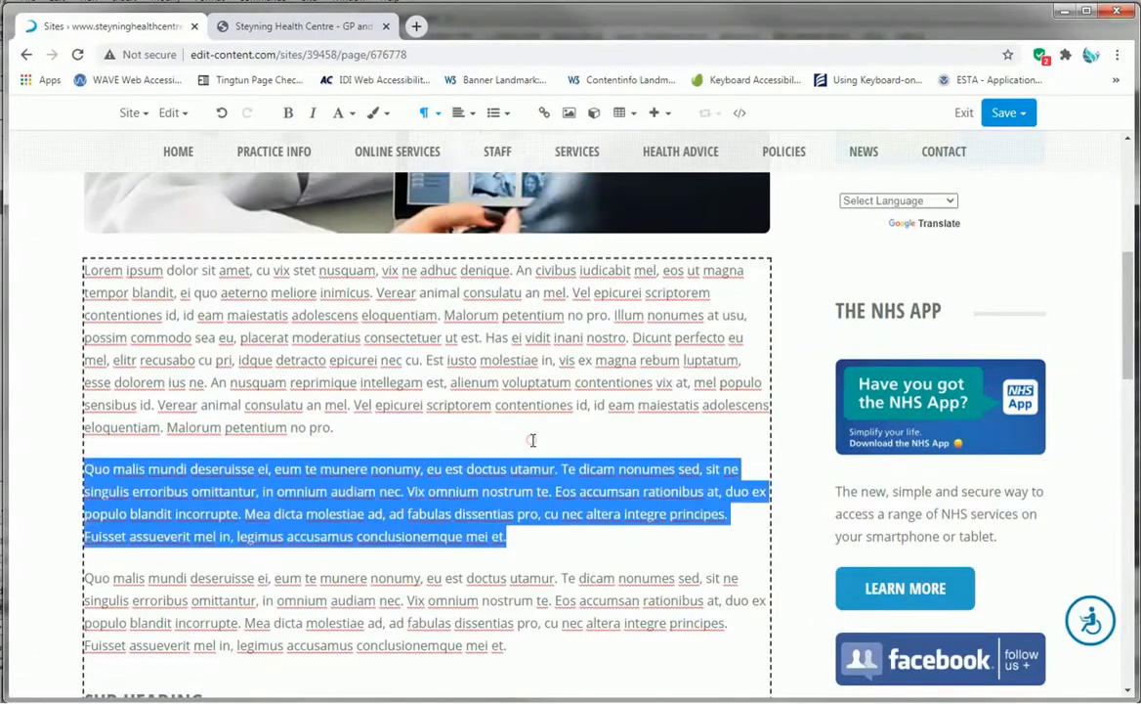
{"action": "left_click", "coordinate": [450, 425]}
- Center-align the pasted 'Quo malis mundi' paragraph
{"action": "scroll", "coordinate": [449, 426], "scroll_direction": "down", "scroll_amount": 3}
{"action": "scroll", "coordinate": [450, 425], "scroll_direction": "up", "scroll_amount": 5}
{"action": "scroll", "coordinate": [450, 425], "scroll_direction": "up", "scroll_amount": 2}
{"action": "scroll", "coordinate": [450, 425], "scroll_direction": "down", "scroll_amount": 5}
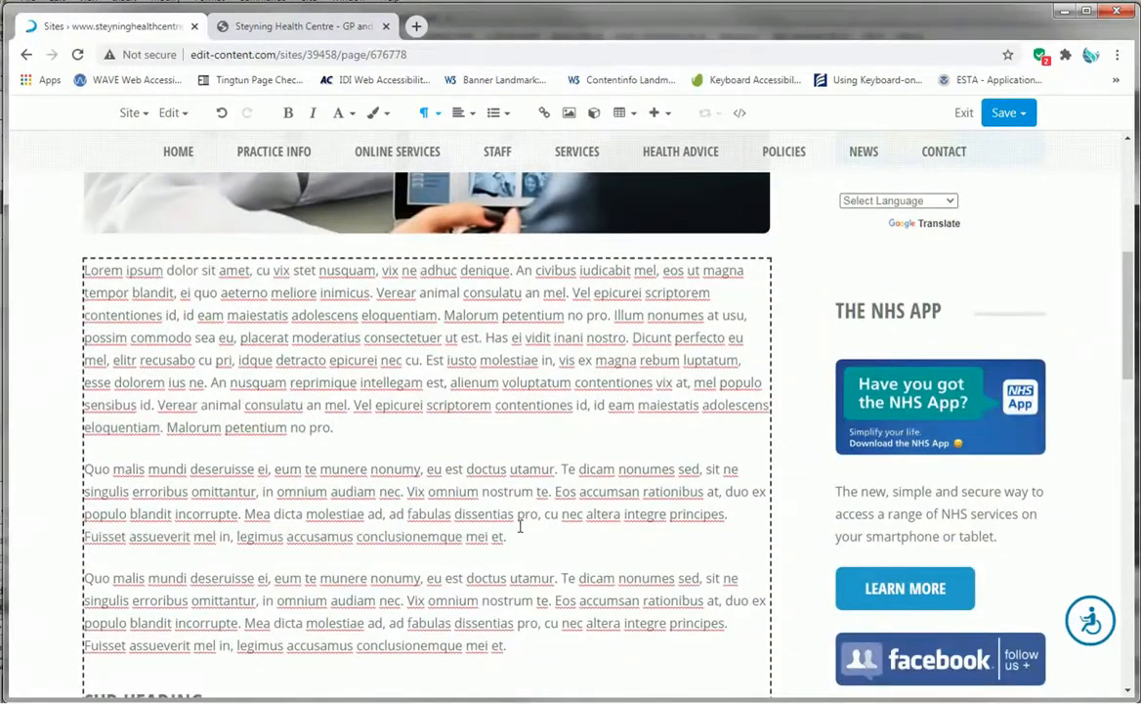
{"action": "left_click_drag", "start_coordinate": [516, 537], "coordinate": [69, 469]}
{"action": "left_click", "coordinate": [467, 113]}
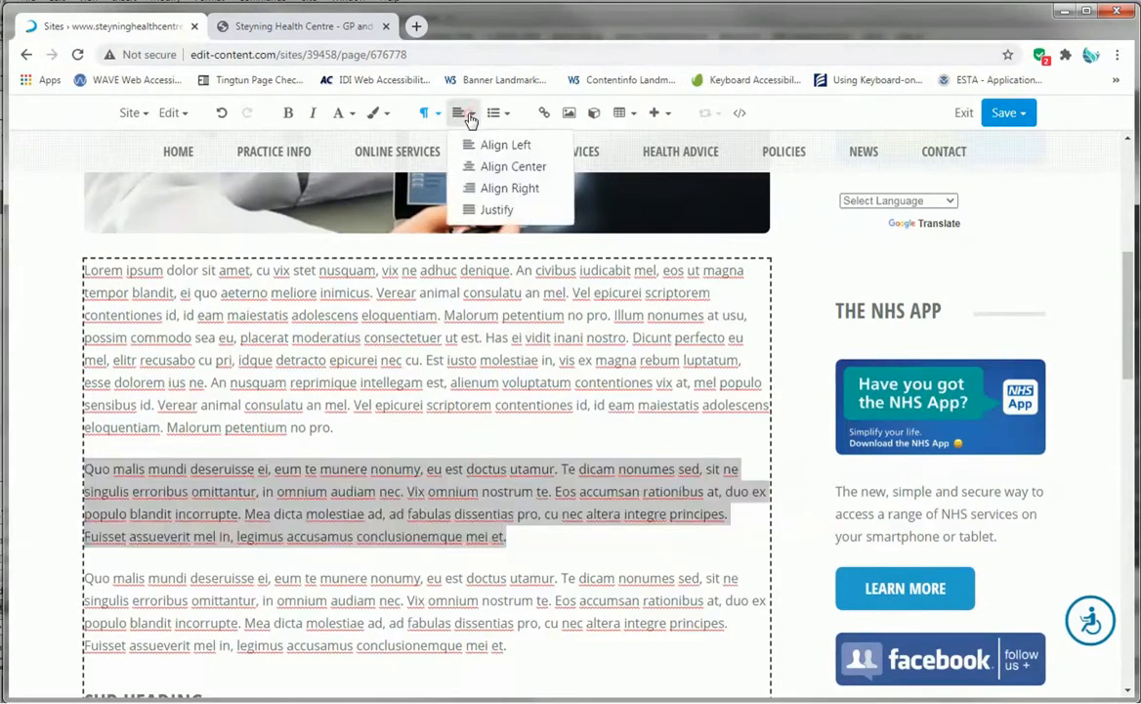
{"action": "left_click", "coordinate": [483, 166]}
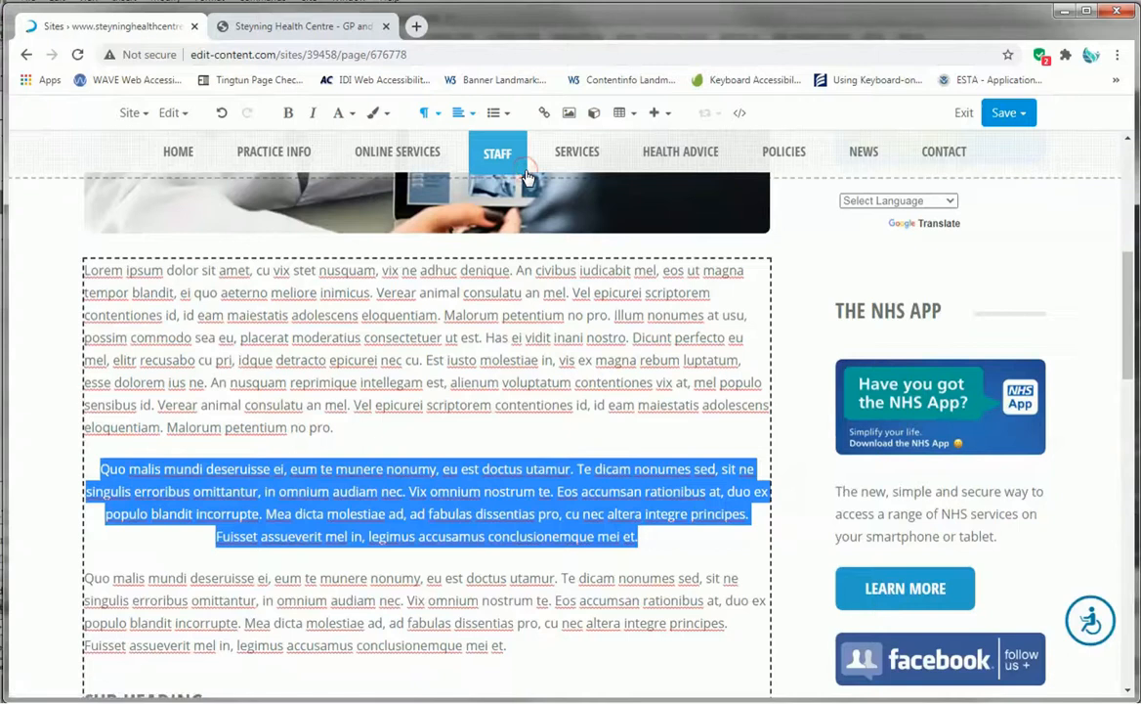
{"action": "left_click", "coordinate": [645, 430]}
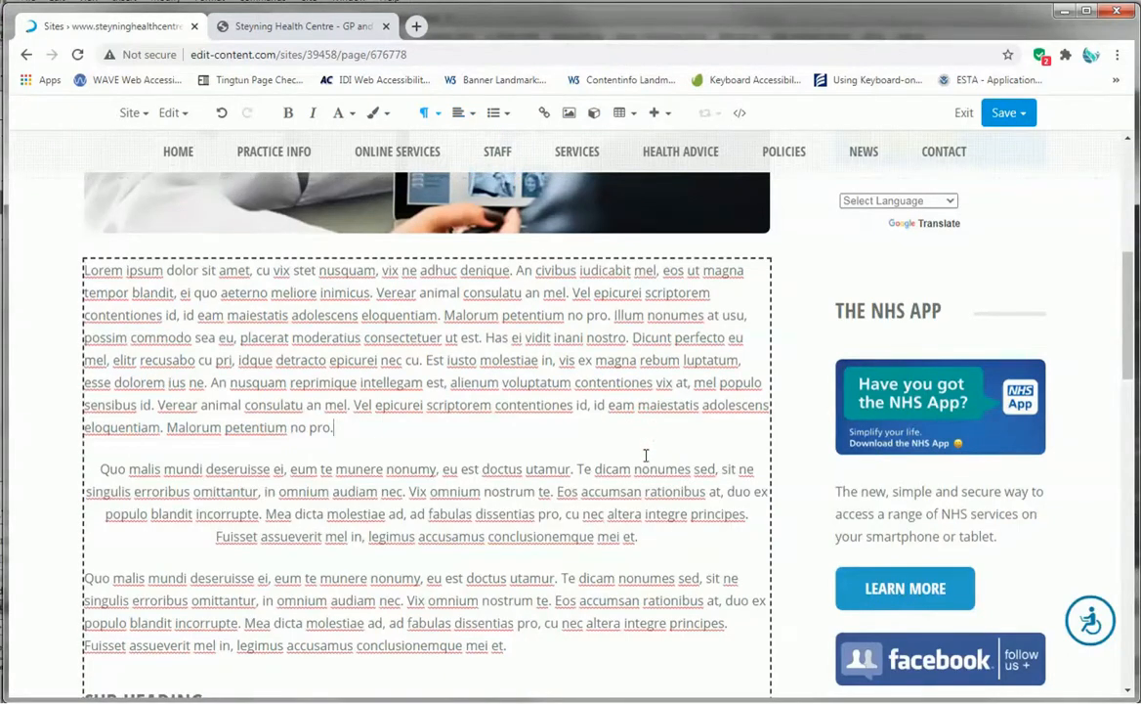
- Align the pasted 'Quo malis mundi' paragraph left
{"action": "left_click_drag", "start_coordinate": [673, 534], "coordinate": [96, 467]}
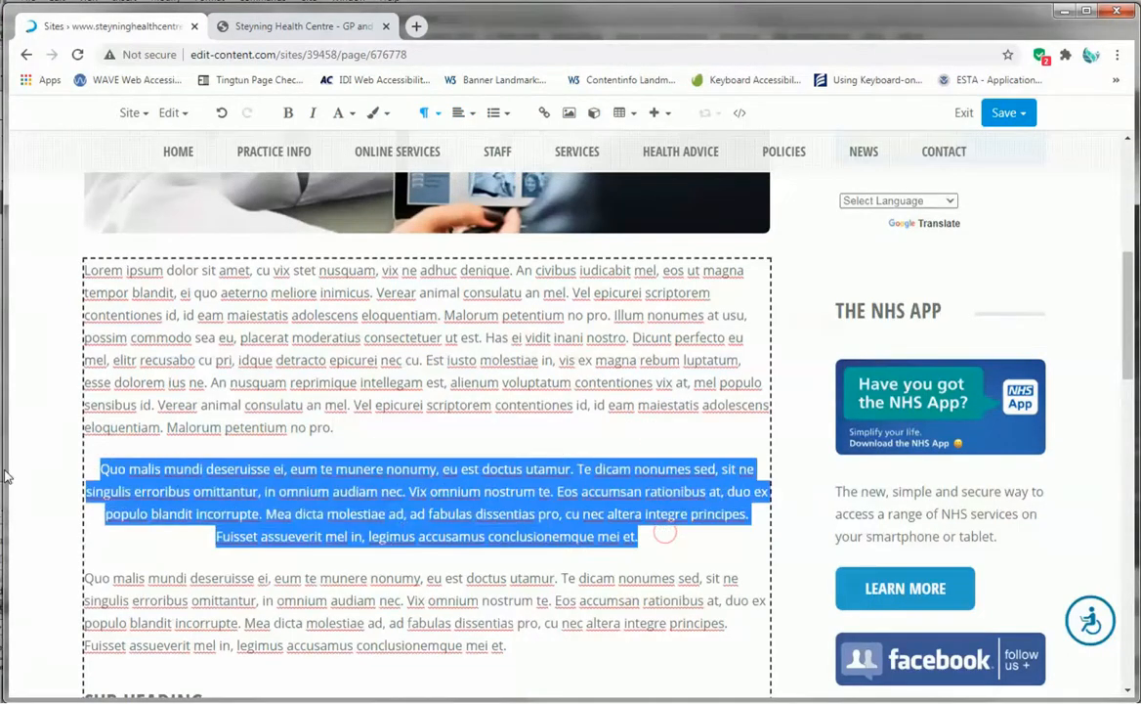
{"action": "left_click", "coordinate": [471, 114]}
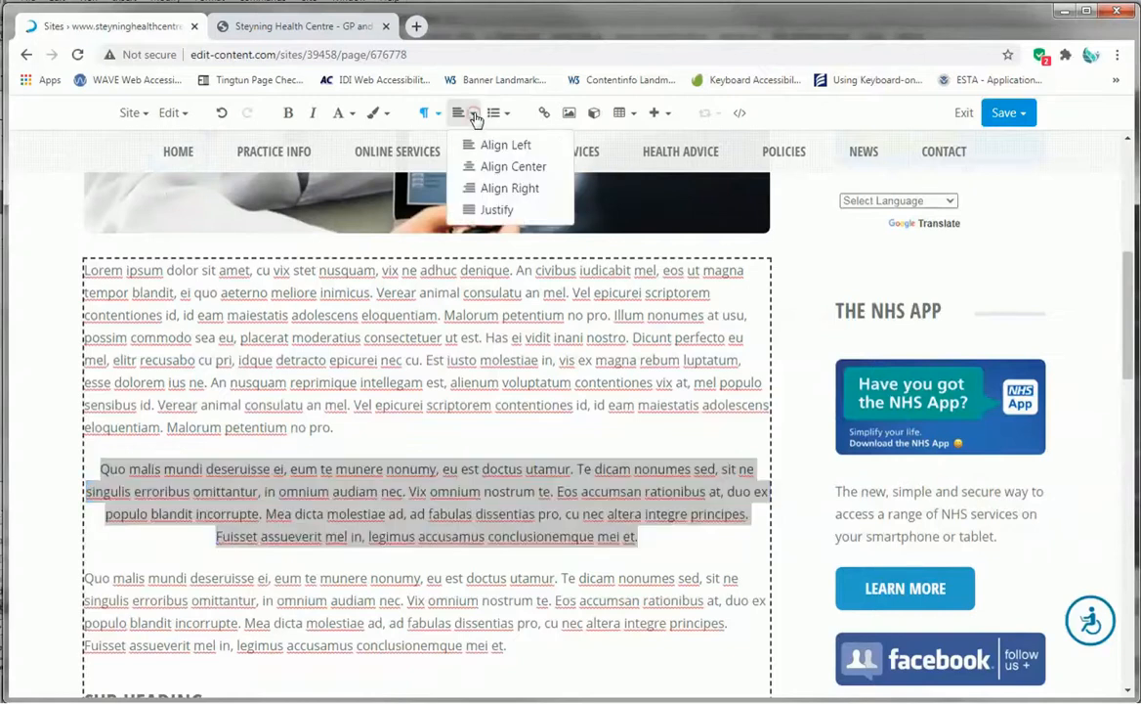
{"action": "left_click", "coordinate": [494, 145]}
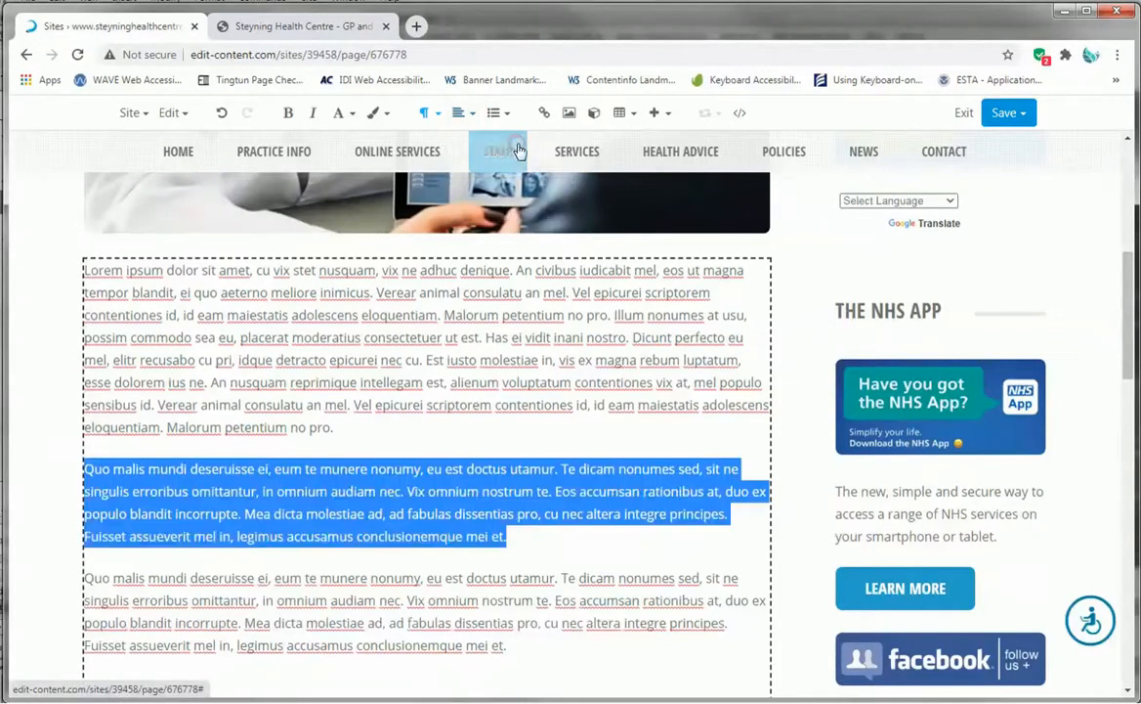
{"action": "left_click", "coordinate": [461, 469]}
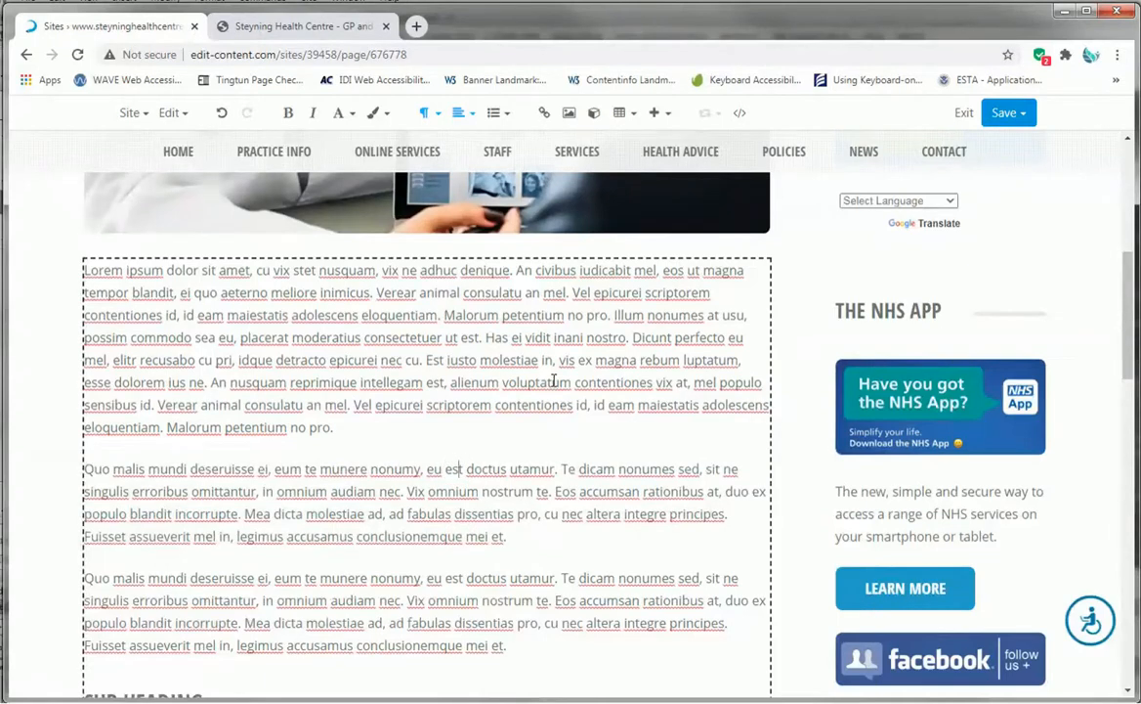
- Split the pasted paragraph into three paragraphs, breaking after 'nostrum te.' and after 'fabulas'
{"action": "left_click", "coordinate": [552, 492]}
{"action": "key", "text": "Return"}
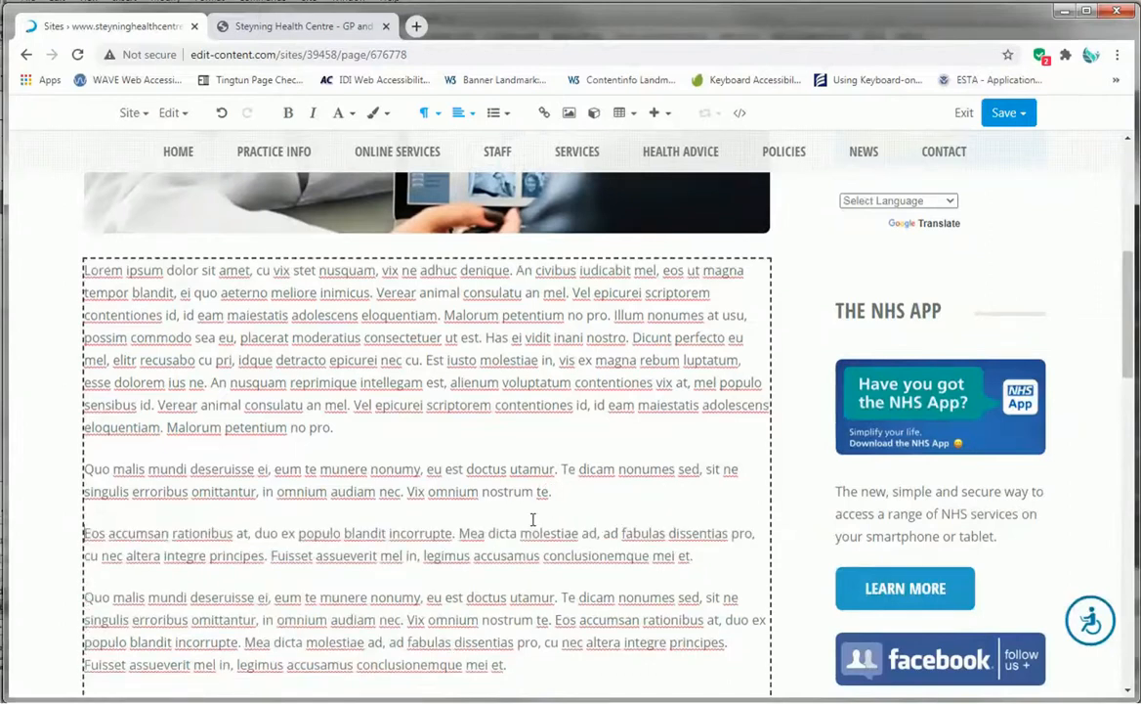
{"action": "left_click", "coordinate": [670, 533]}
{"action": "key", "text": "Return"}
{"action": "scroll", "coordinate": [673, 530], "scroll_direction": "down", "scroll_amount": 1}
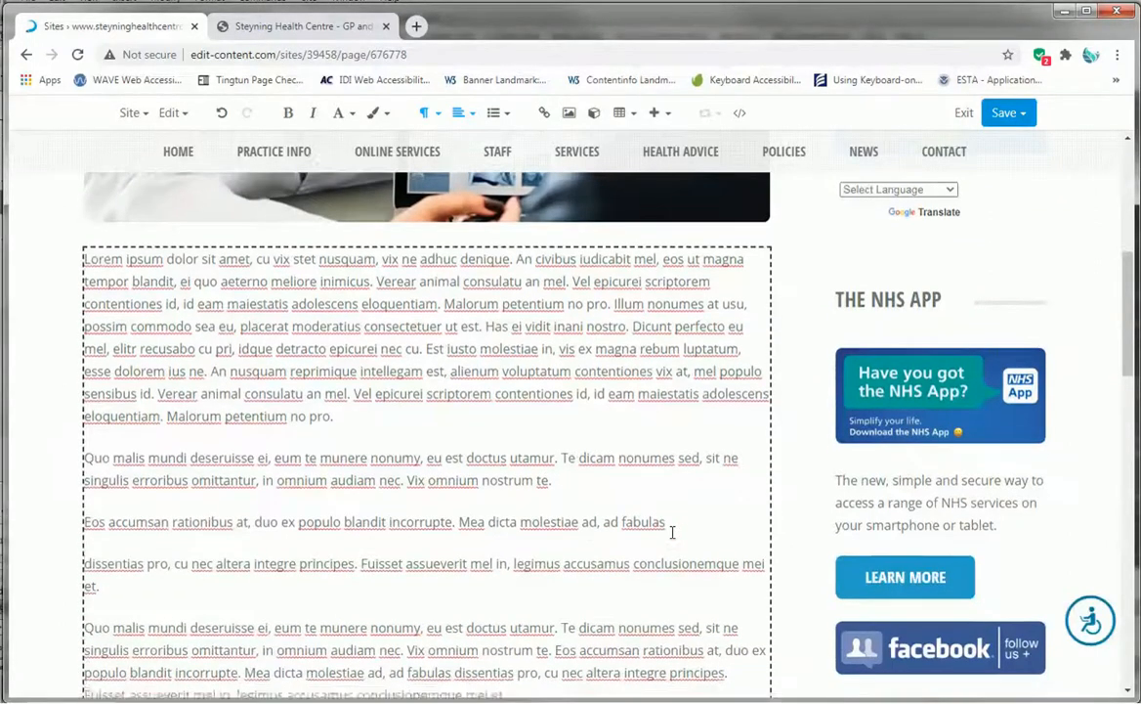
- Format the three split paragraphs as a bulleted list, then switch it to a numbered list
{"action": "left_click_drag", "start_coordinate": [107, 512], "coordinate": [78, 376]}
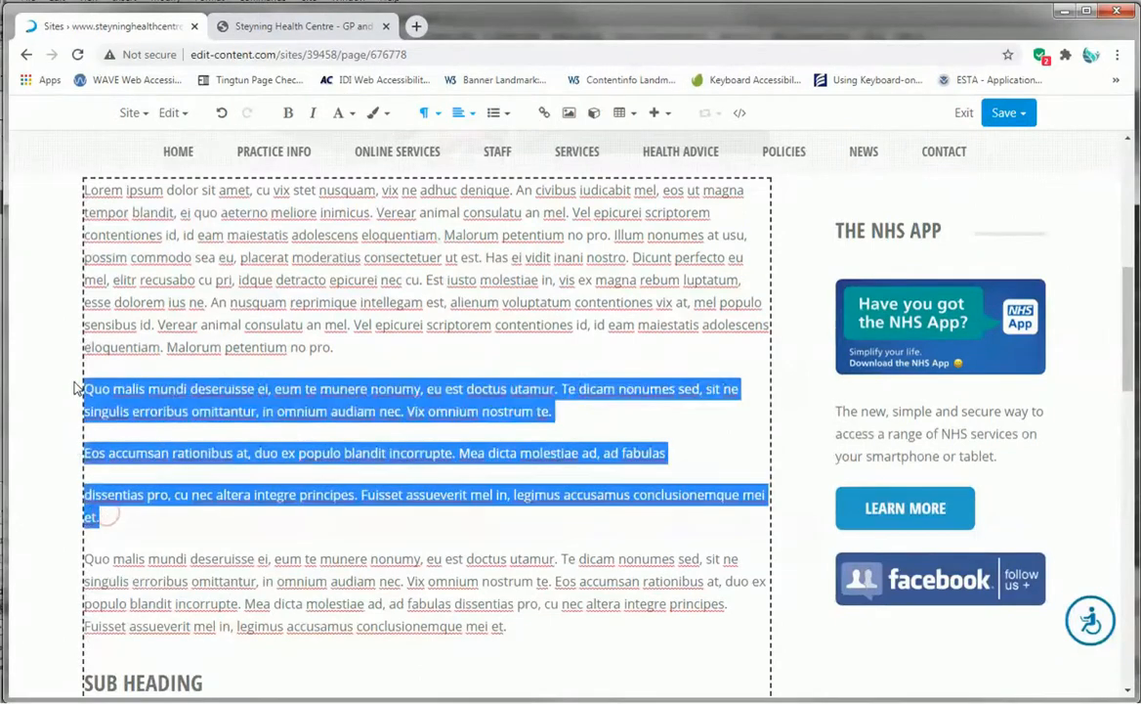
{"action": "left_click", "coordinate": [506, 114]}
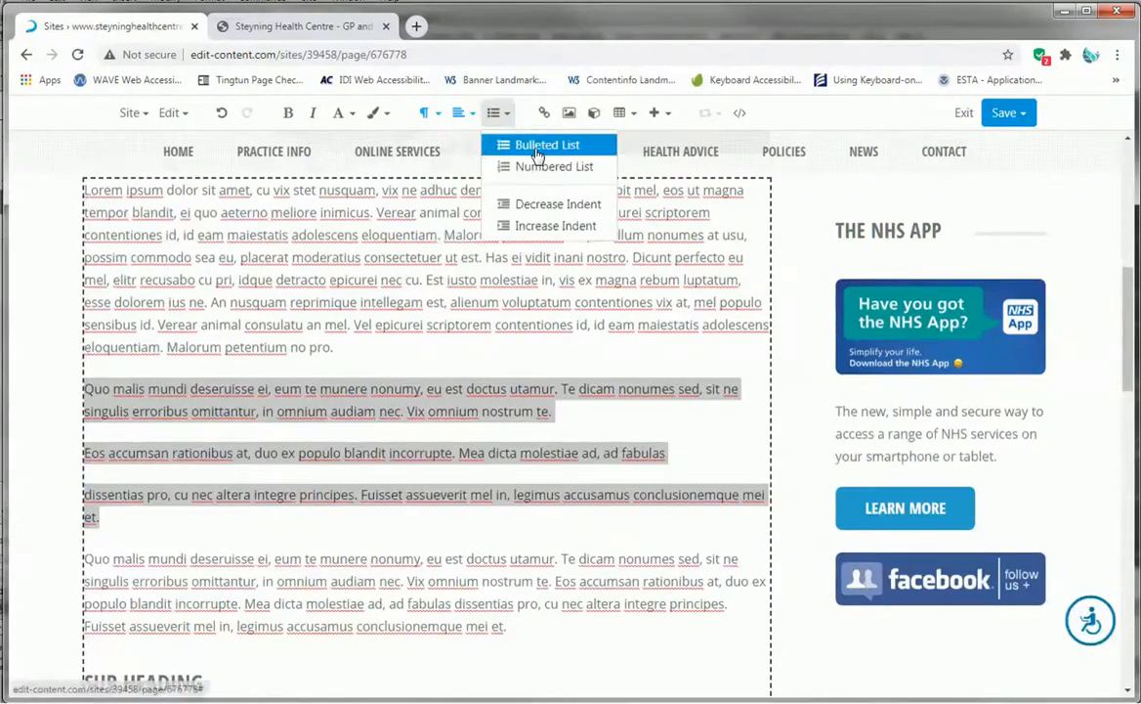
{"action": "left_click", "coordinate": [545, 145]}
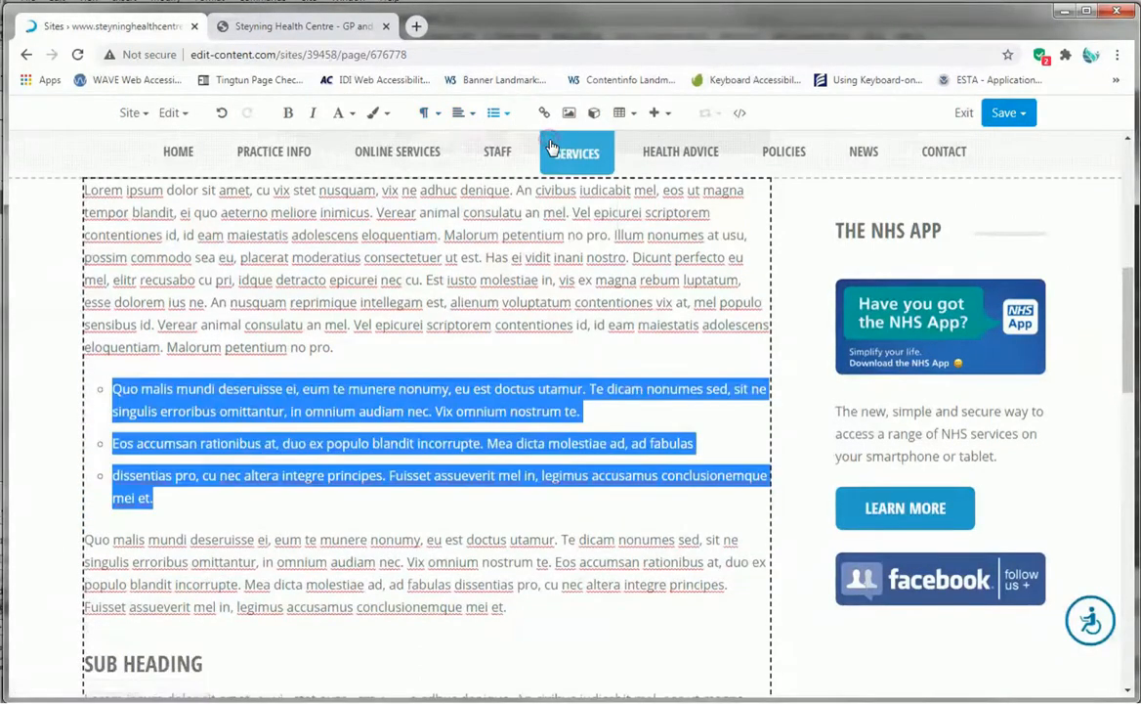
{"action": "left_click", "coordinate": [504, 113]}
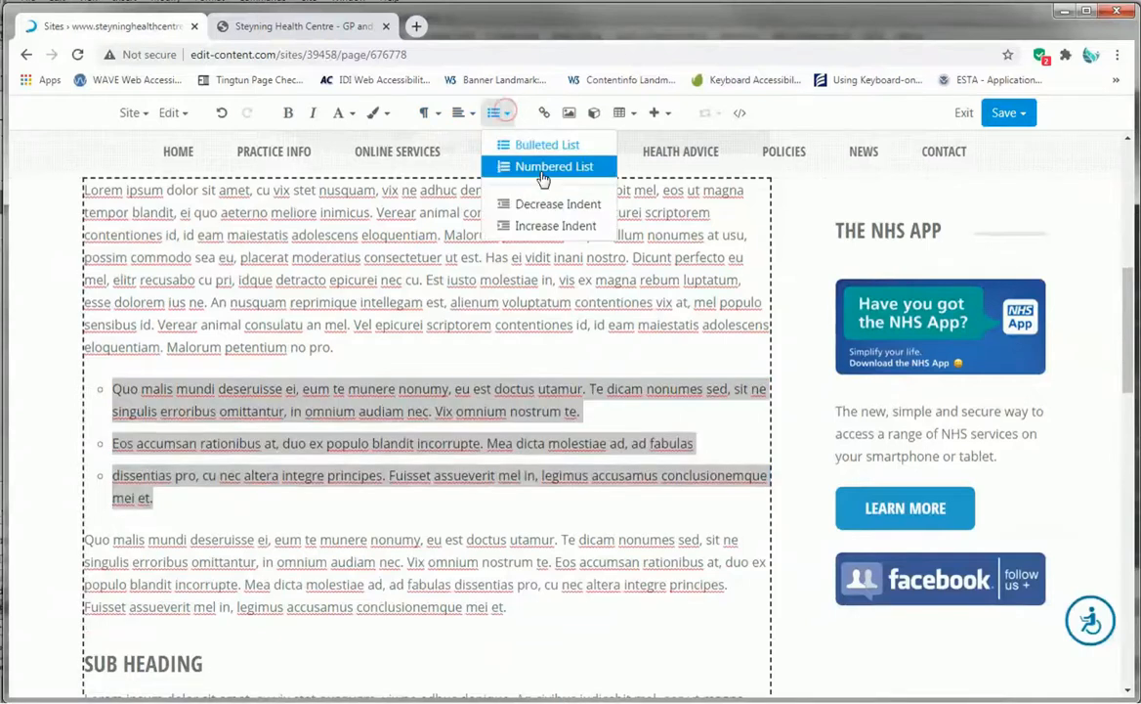
{"action": "left_click", "coordinate": [540, 164]}
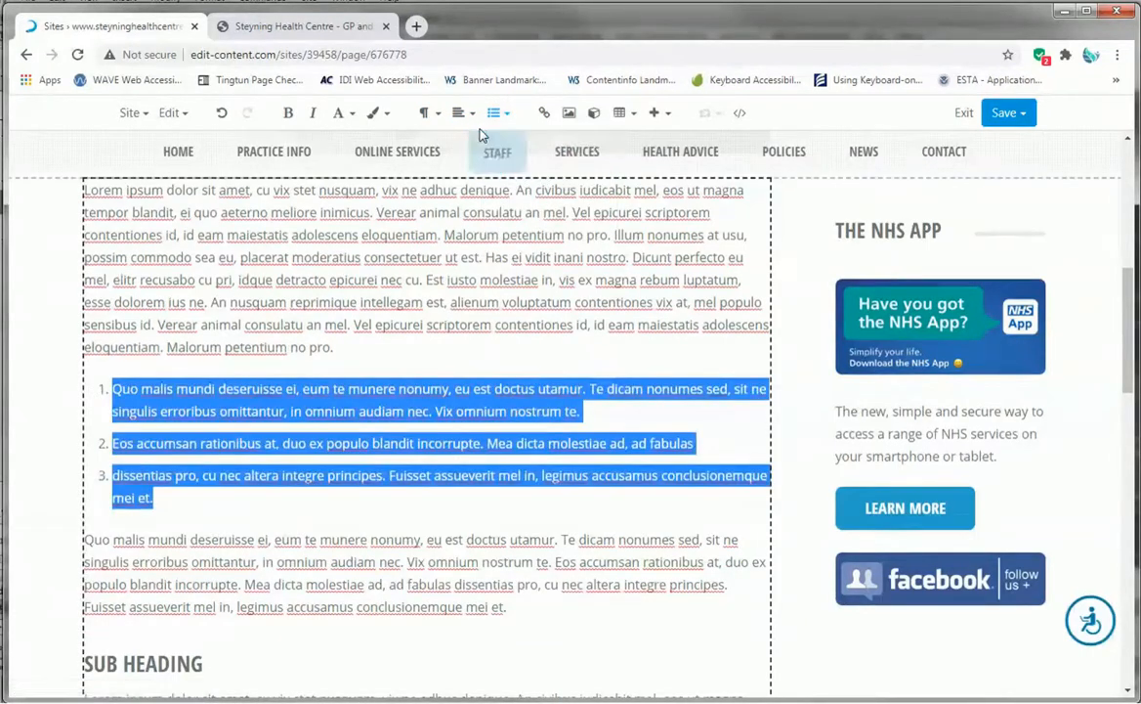
- Undo the list formatting and both paragraph splits
{"action": "left_click", "coordinate": [224, 116]}
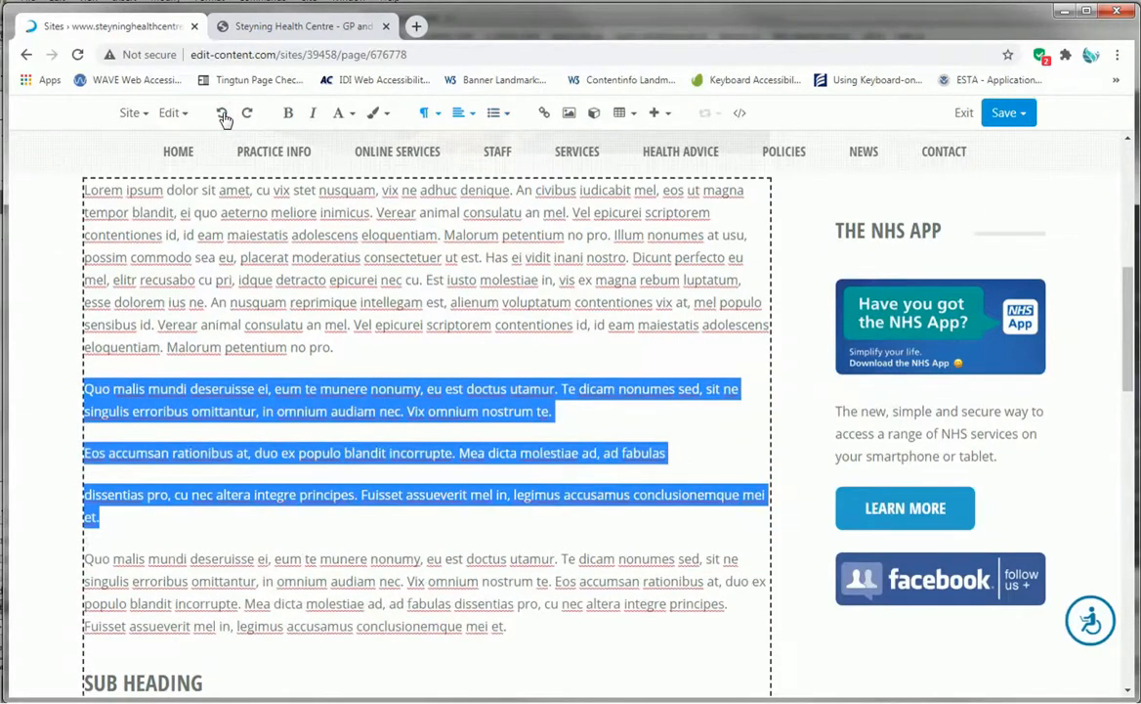
{"action": "left_click", "coordinate": [224, 115]}
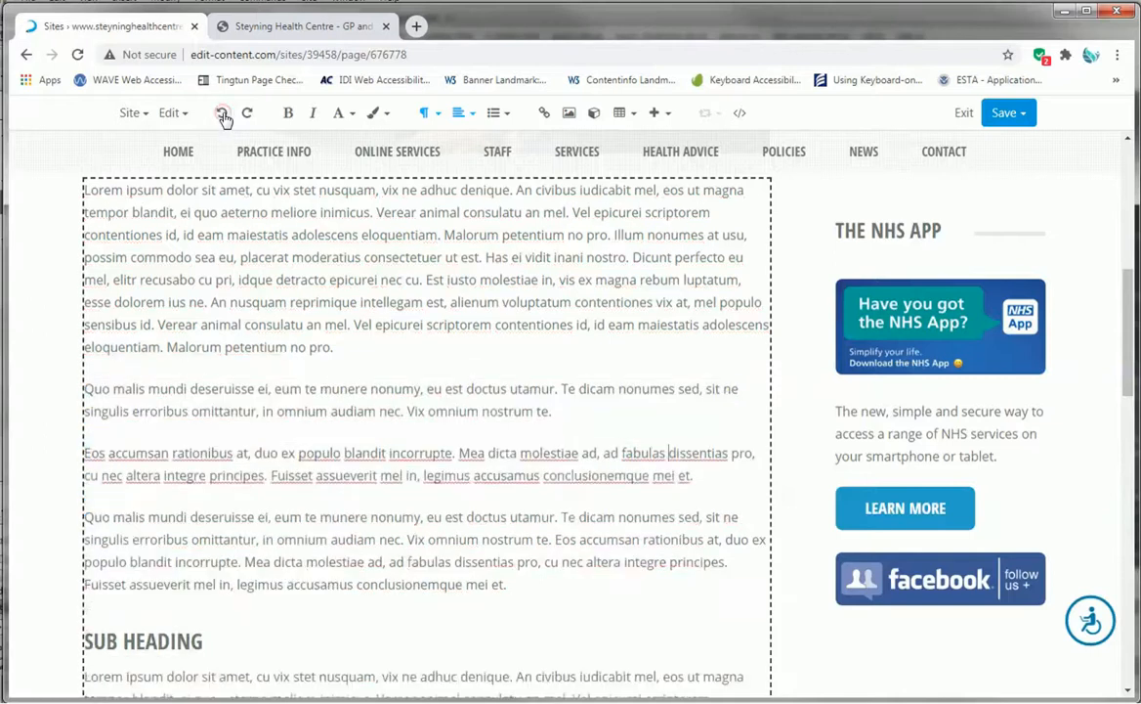
{"action": "left_click", "coordinate": [224, 116]}
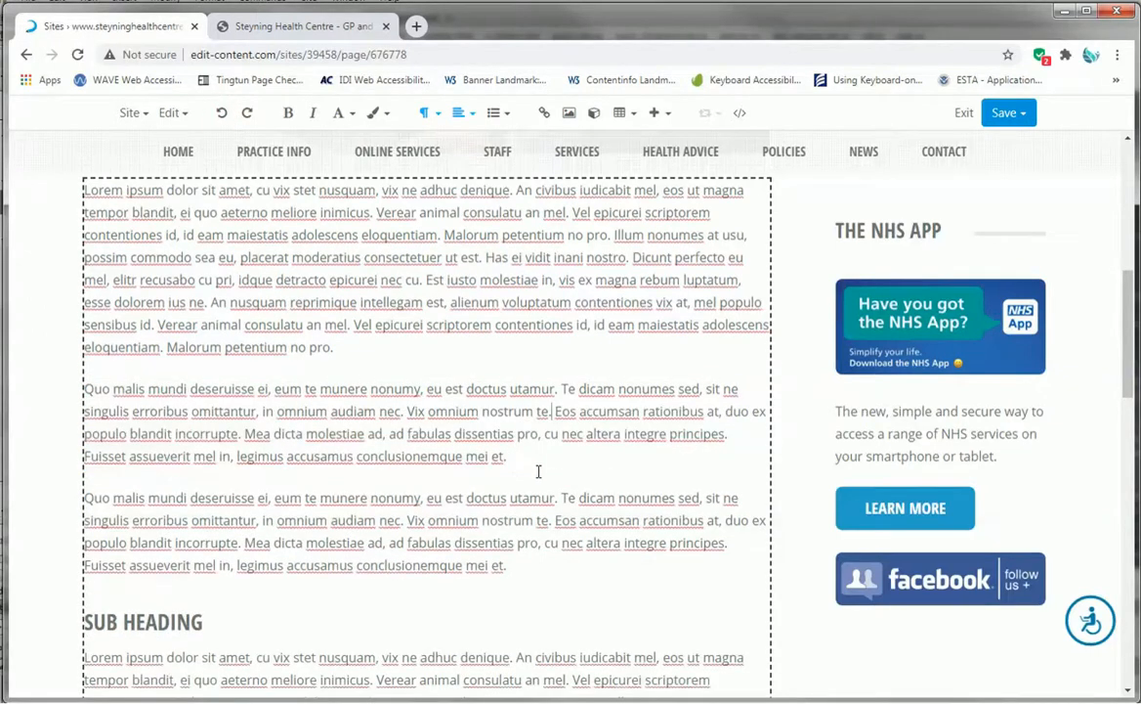
- Increase the indent of the pasted 'Quo malis mundi' paragraph
{"action": "left_click_drag", "start_coordinate": [525, 456], "coordinate": [66, 387]}
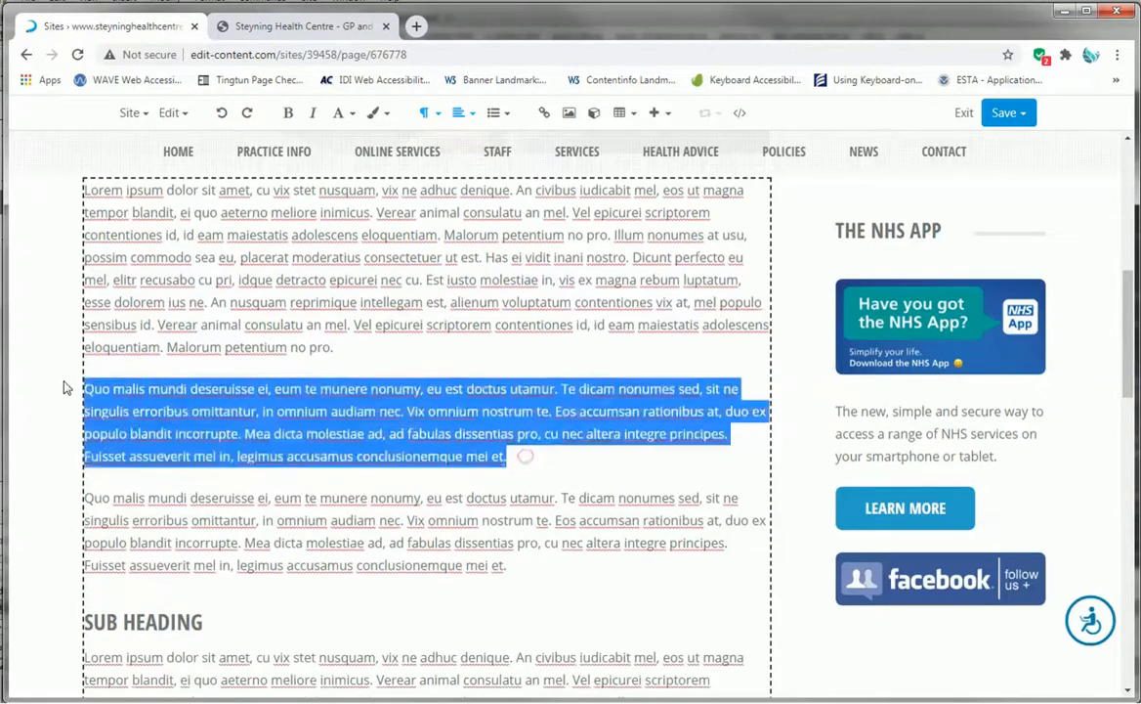
{"action": "left_click", "coordinate": [474, 116]}
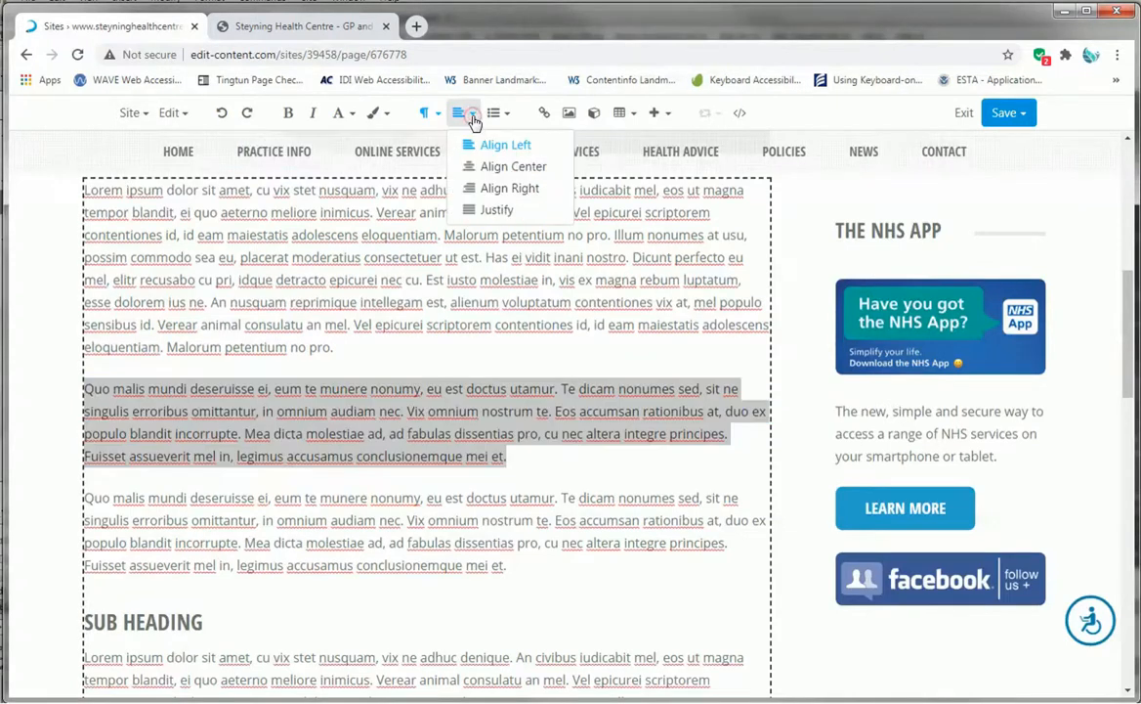
{"action": "left_click", "coordinate": [501, 115]}
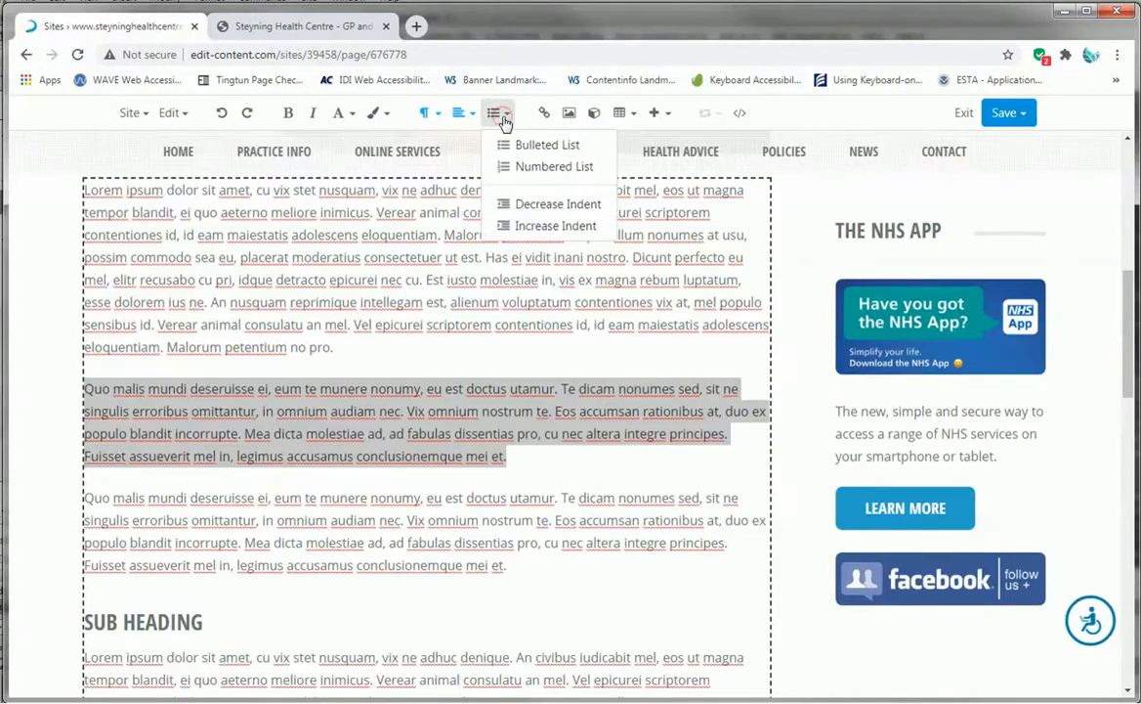
{"action": "left_click", "coordinate": [555, 224]}
{"action": "left_click", "coordinate": [575, 430]}
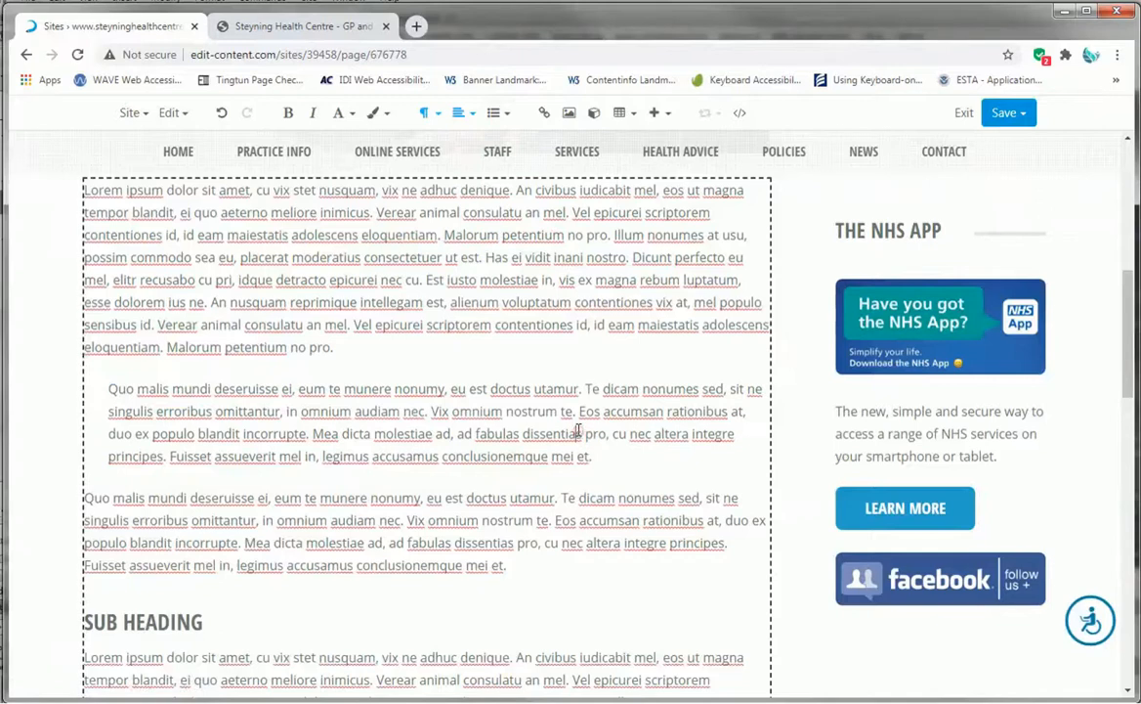
- Make the indented 'Quo malis mundi' paragraph bold
{"action": "scroll", "coordinate": [576, 428], "scroll_direction": "down", "scroll_amount": 1}
{"action": "scroll", "coordinate": [576, 425], "scroll_direction": "up", "scroll_amount": 1}
{"action": "left_click_drag", "start_coordinate": [596, 456], "coordinate": [72, 392]}
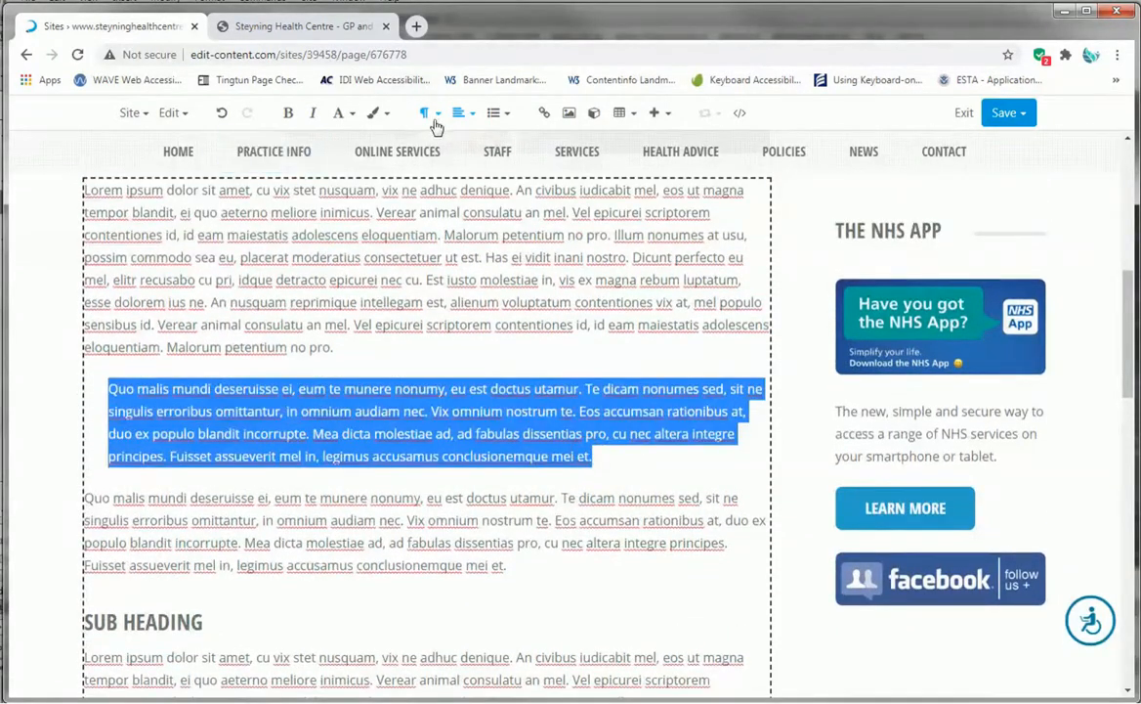
{"action": "left_click", "coordinate": [289, 115]}
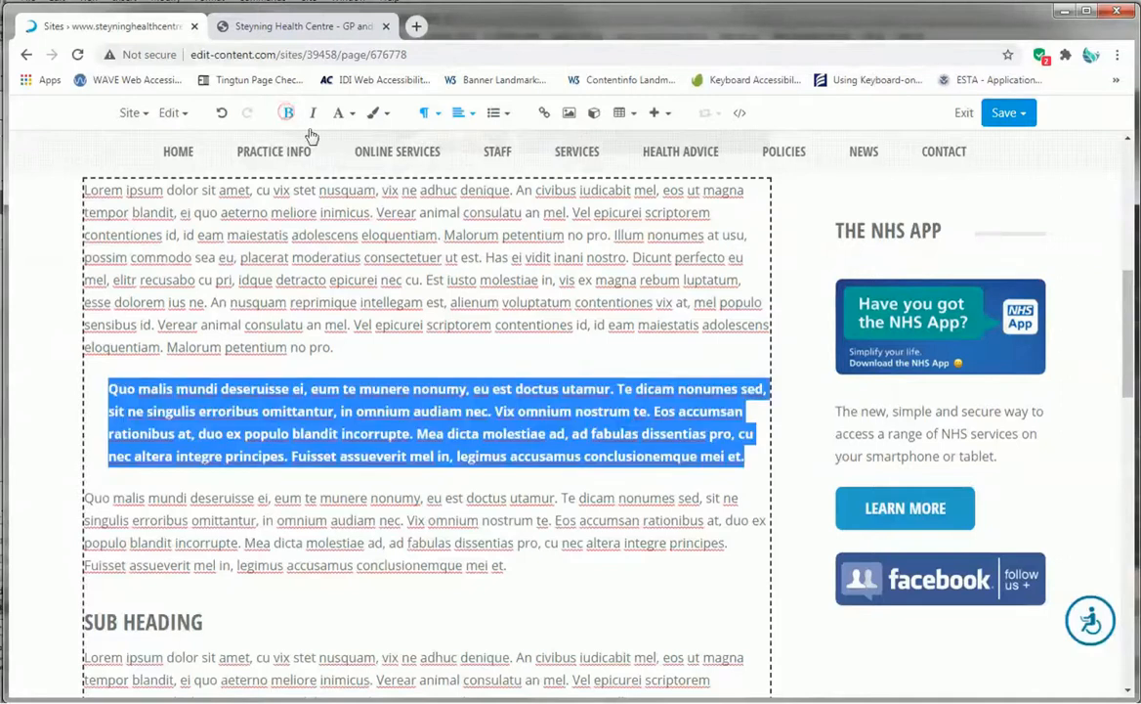
{"action": "left_click", "coordinate": [479, 329]}
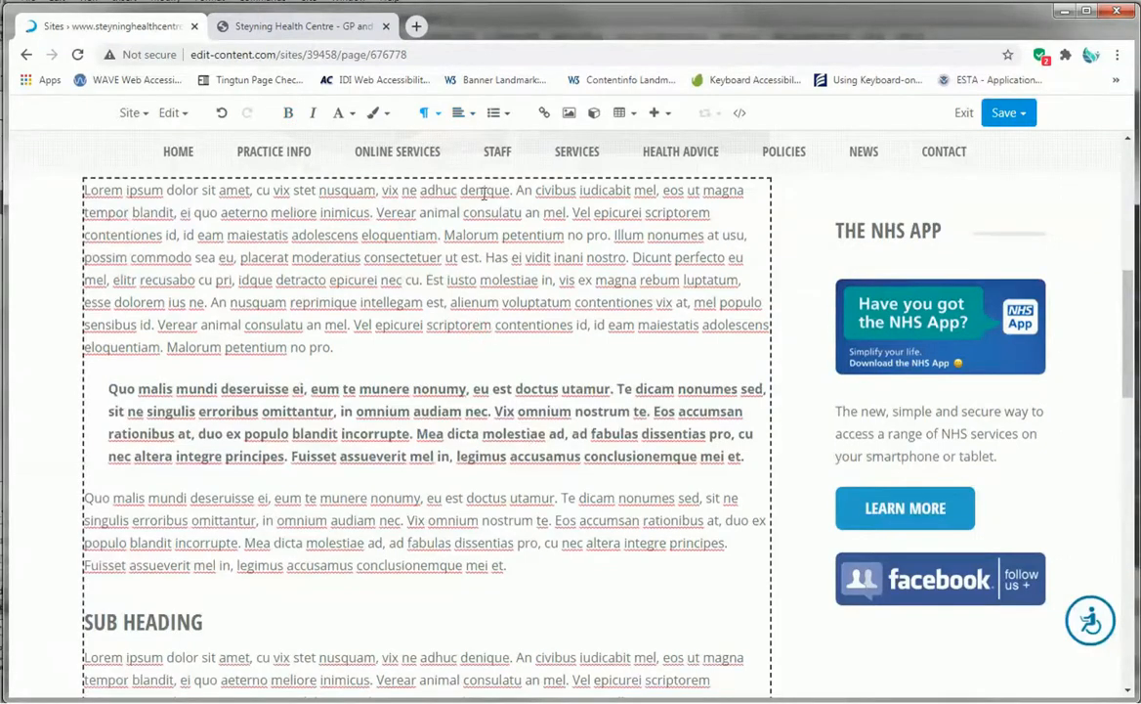
- Undo the bold and the indent, then add an empty paragraph after the first 'Lorem ipsum' paragraph
{"action": "left_click", "coordinate": [224, 112]}
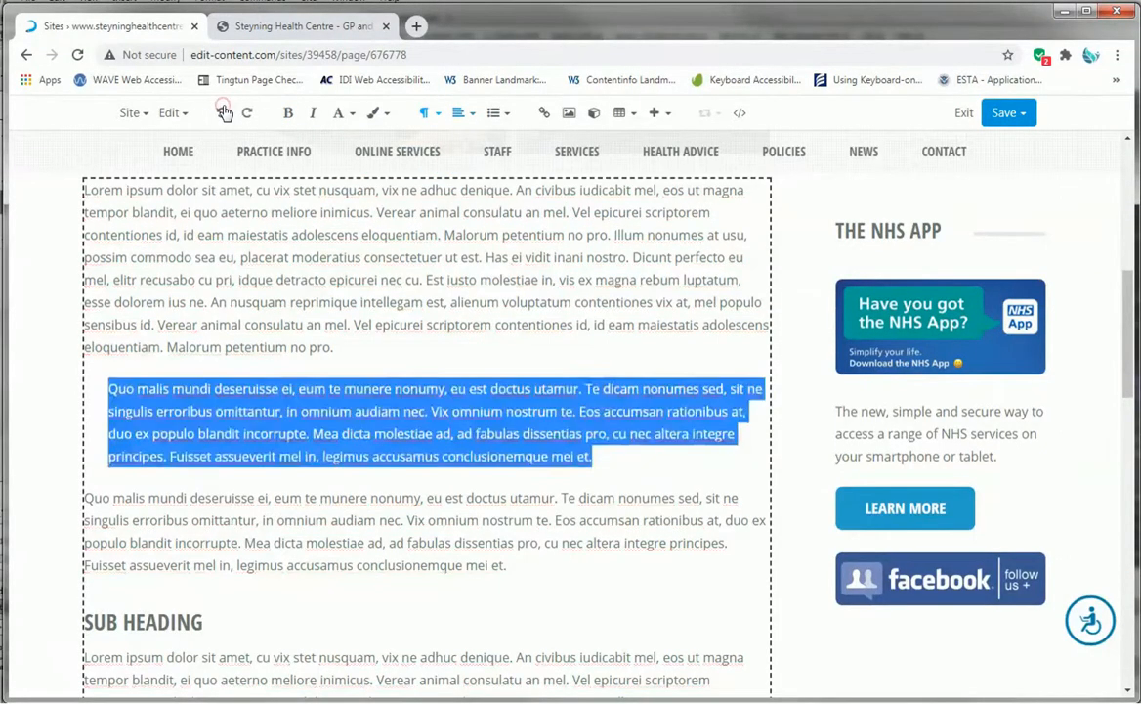
{"action": "left_click", "coordinate": [224, 112]}
{"action": "left_click", "coordinate": [478, 365]}
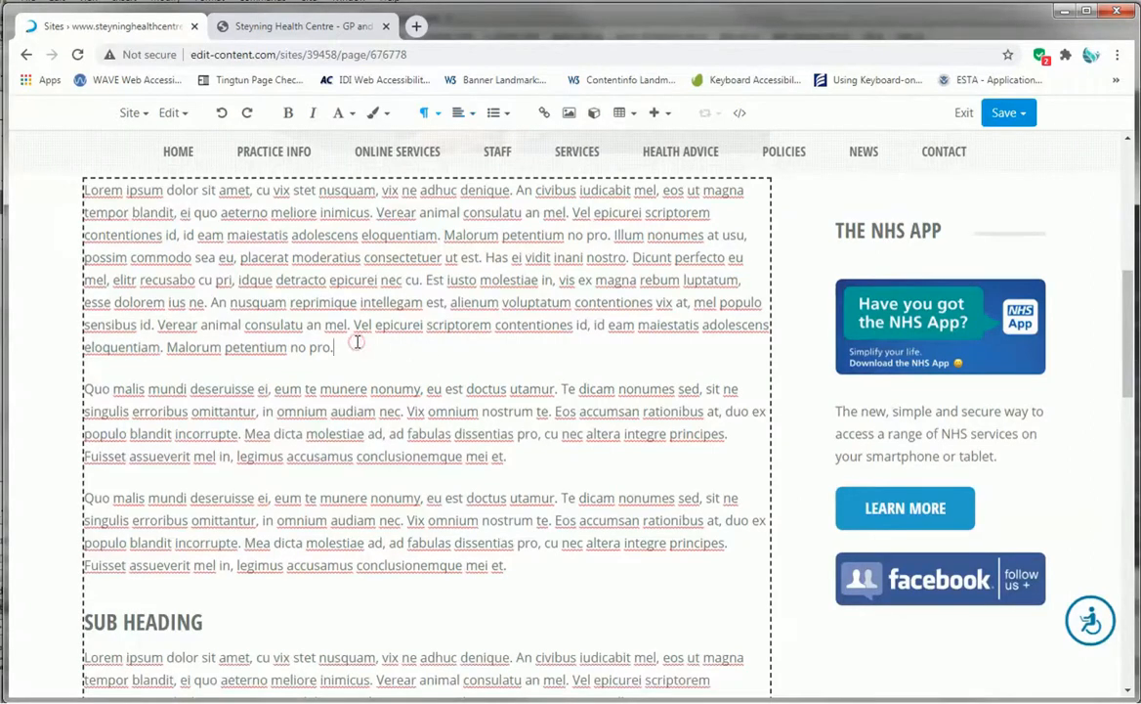
{"action": "key", "text": "Return"}
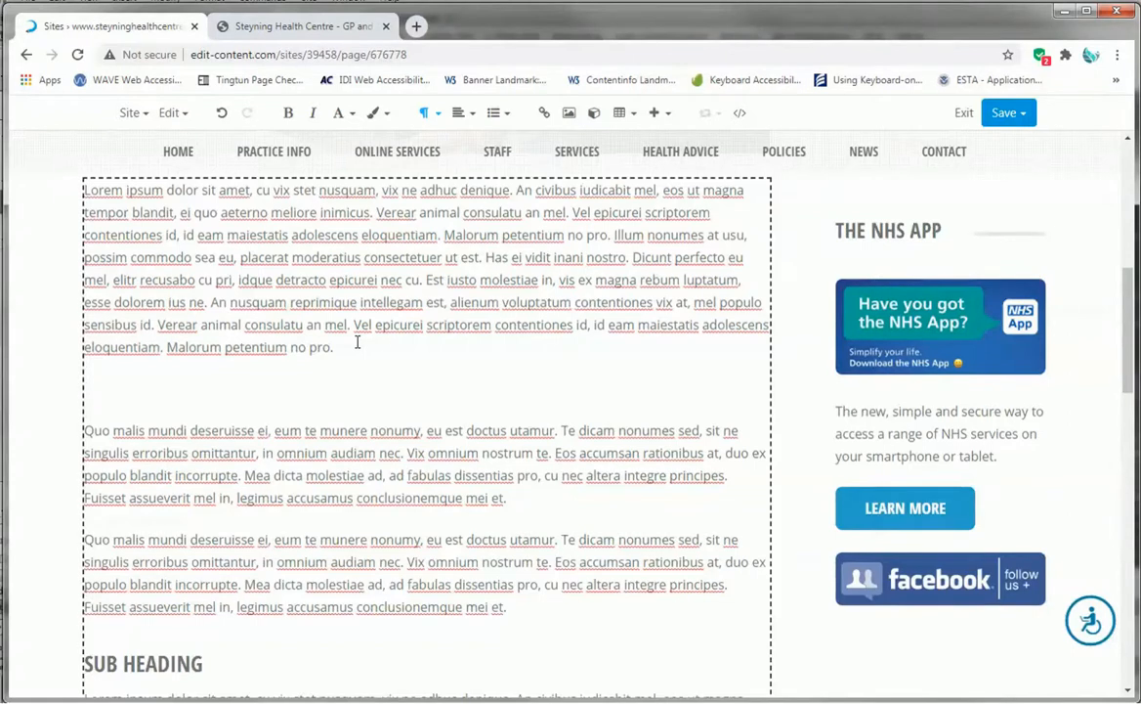
- Write 'Find out more about our online services' in the empty paragraph, correcting 'or' to 'our'
{"action": "type", "text": "H"}
{"action": "type", "text": "in"}
{"action": "type", "text": "d out mo"}
{"action": "type", "text": "re ab"}
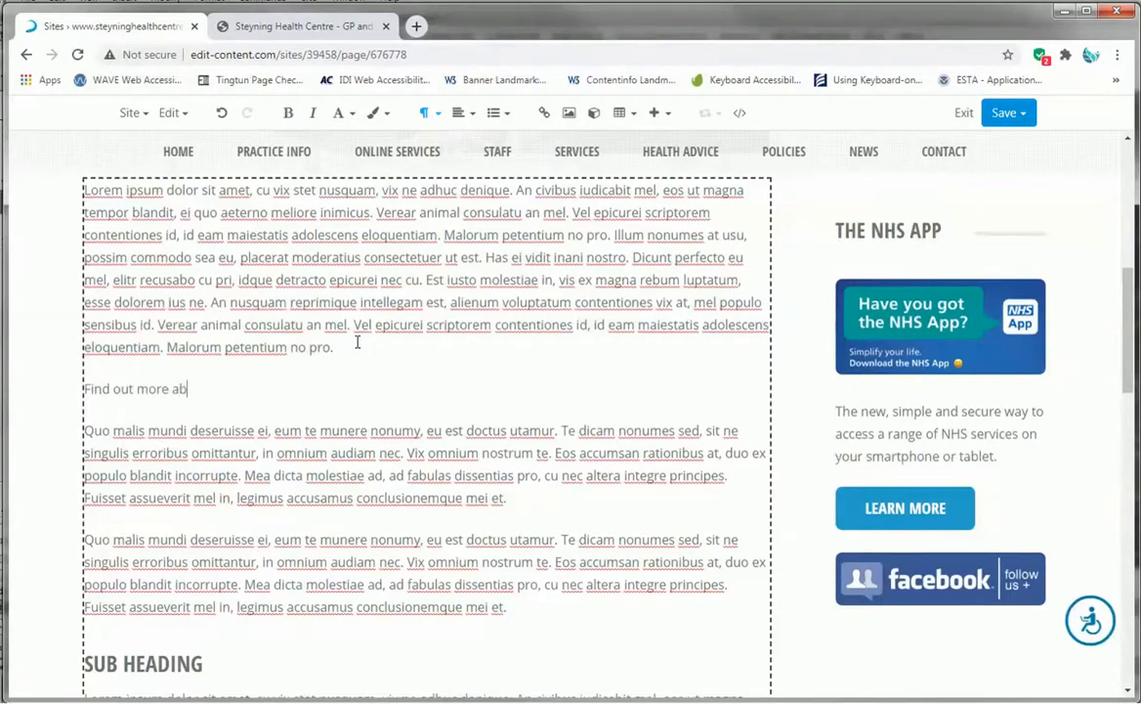
{"action": "type", "text": "out or online services"}
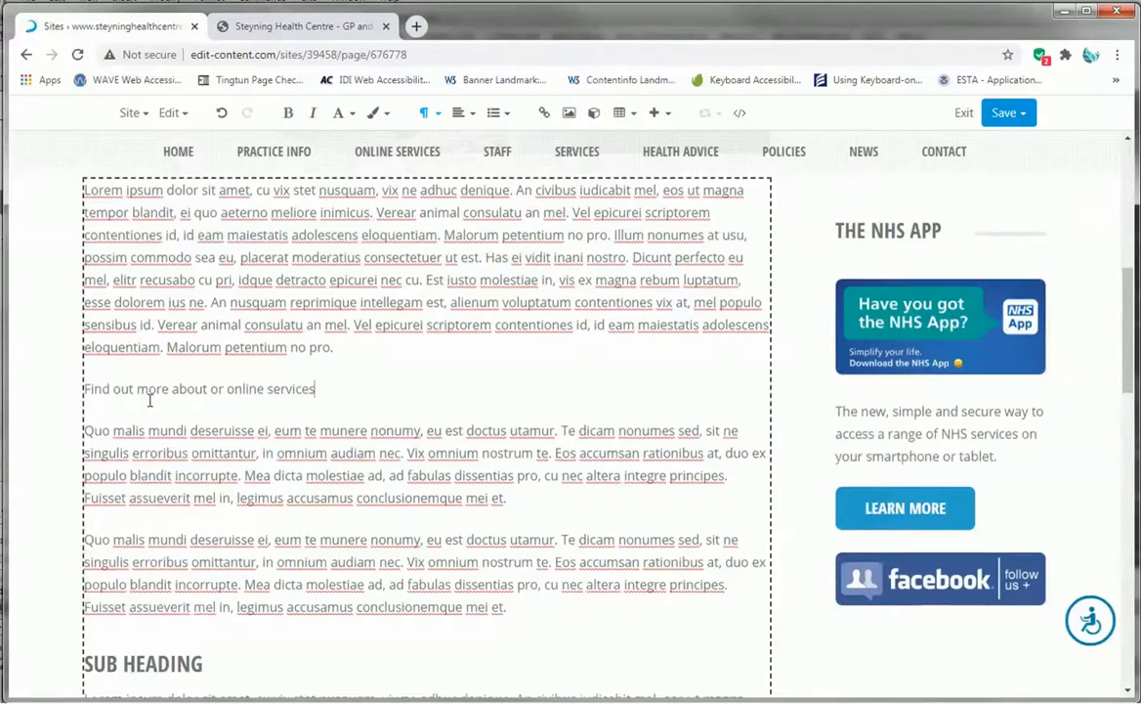
{"action": "double_click", "coordinate": [218, 388]}
{"action": "type", "text": "our"}
- Link the 'Find out more about our online services' line to the site file online_services.shtml
{"action": "left_click_drag", "start_coordinate": [323, 389], "coordinate": [88, 380]}
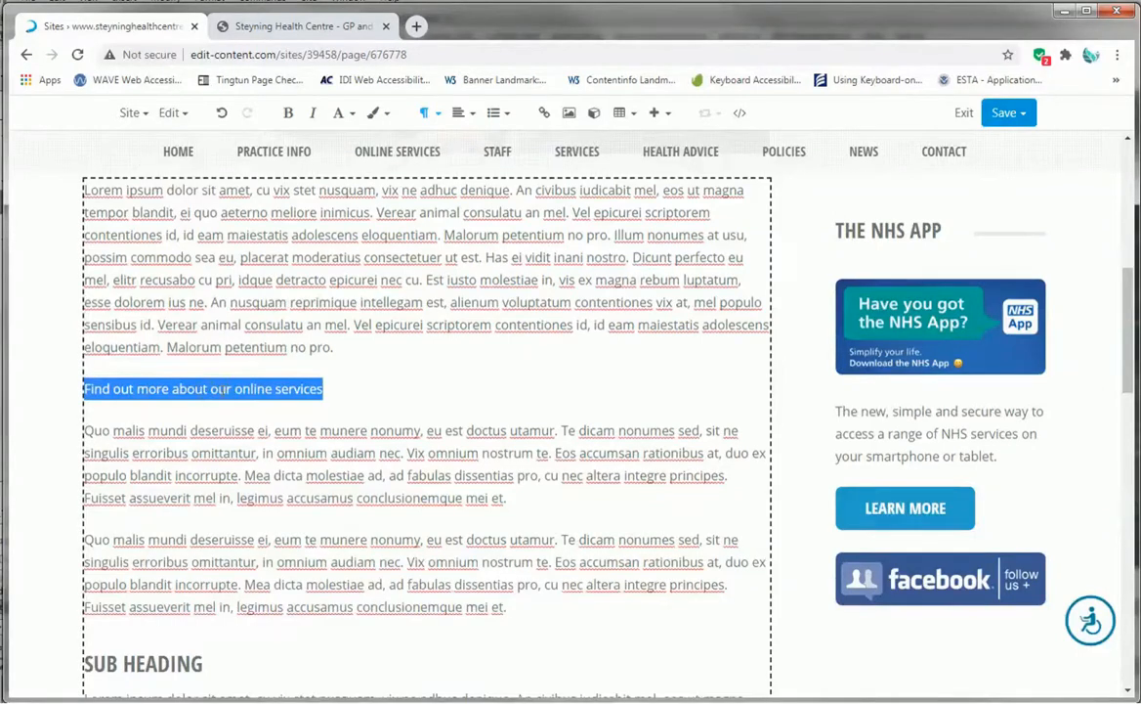
{"action": "left_click", "coordinate": [235, 388]}
{"action": "left_click_drag", "start_coordinate": [236, 388], "coordinate": [78, 396]}
{"action": "left_click", "coordinate": [546, 115]}
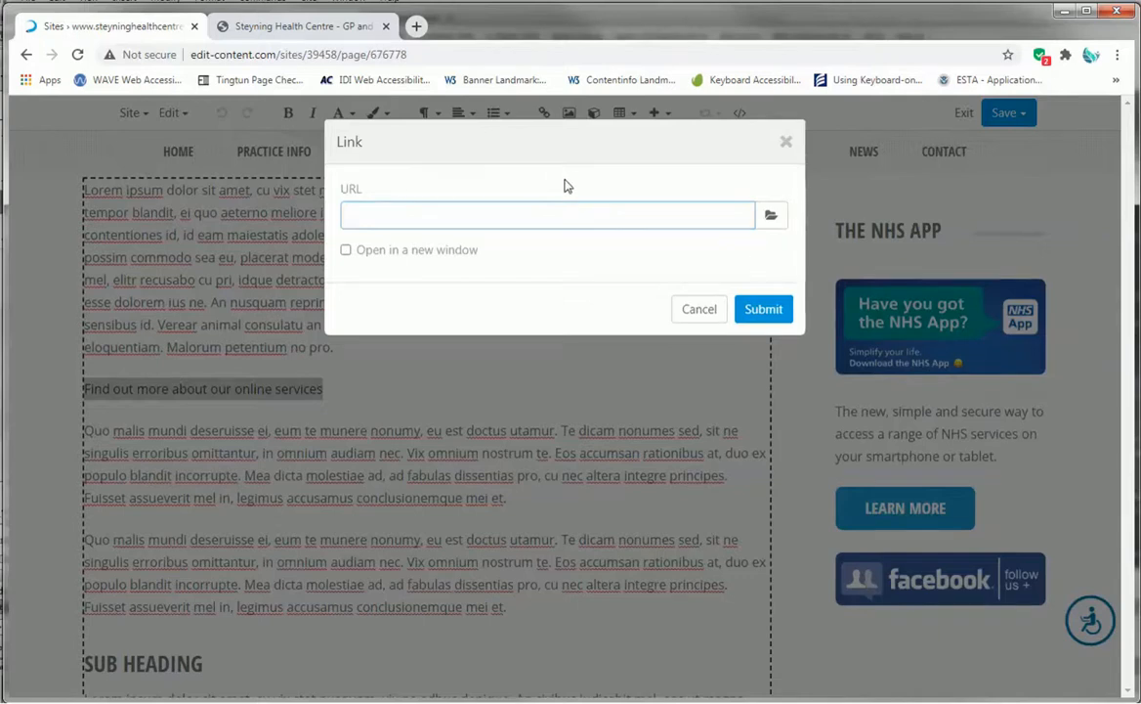
{"action": "left_click", "coordinate": [771, 217]}
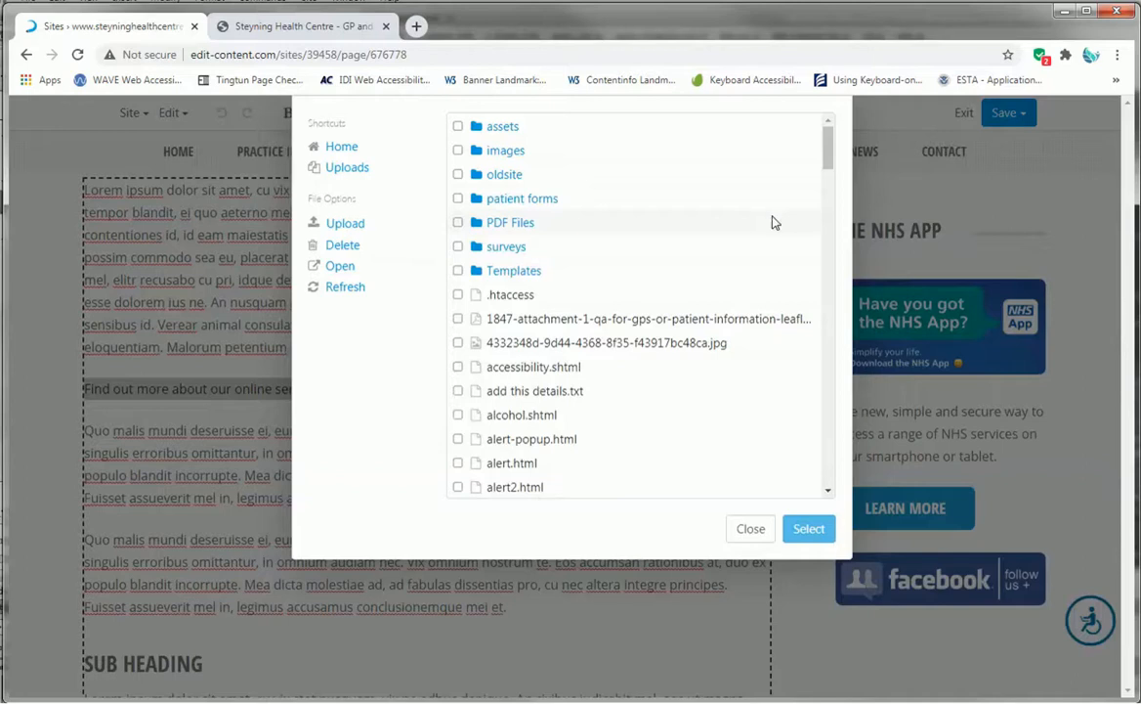
{"action": "left_click_drag", "start_coordinate": [830, 154], "coordinate": [826, 174]}
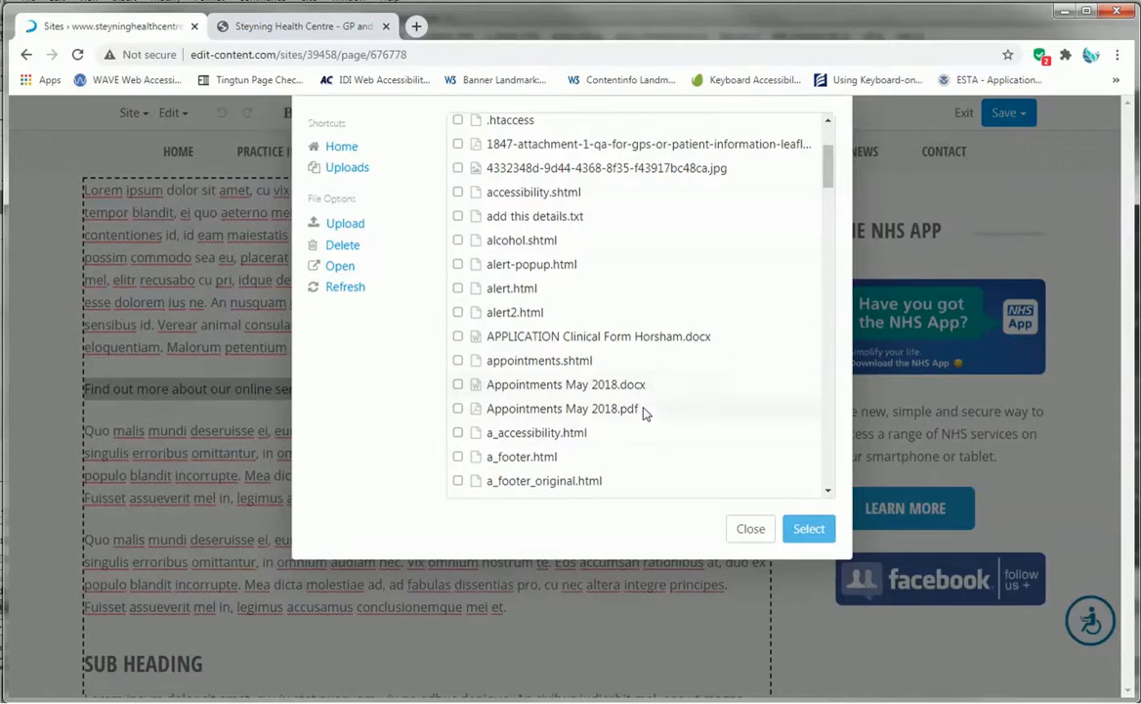
{"action": "left_click_drag", "start_coordinate": [828, 184], "coordinate": [829, 158]}
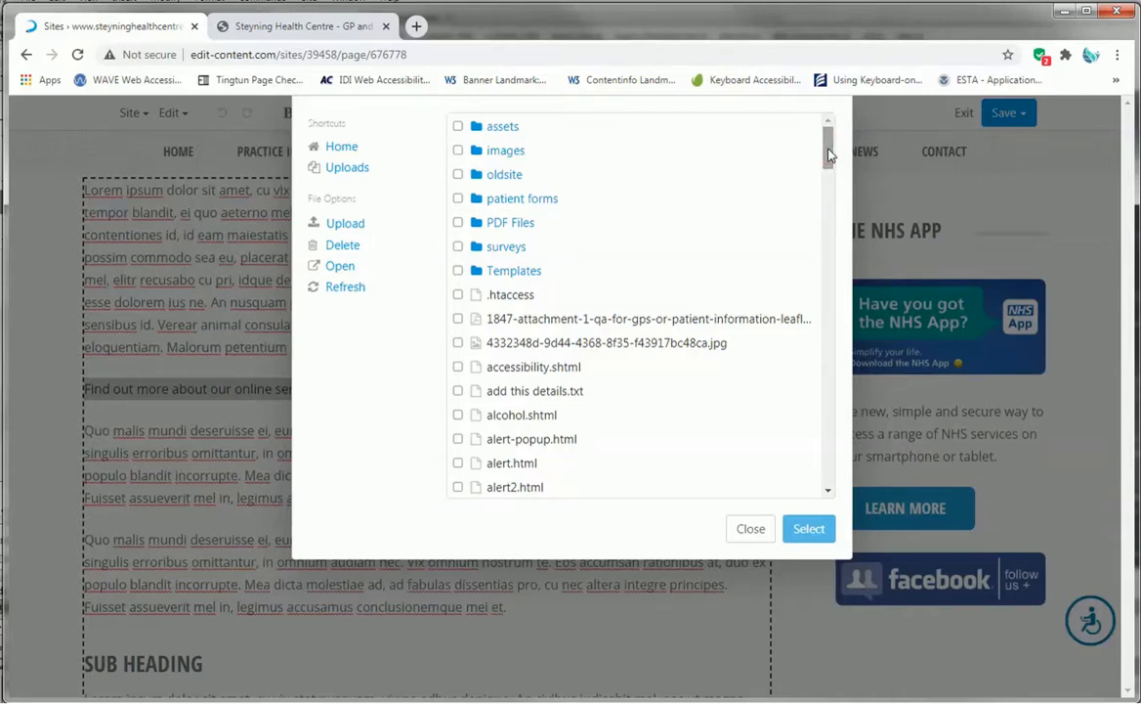
{"action": "scroll", "coordinate": [828, 154], "scroll_direction": "down", "scroll_amount": 3}
{"action": "scroll", "coordinate": [829, 154], "scroll_direction": "up", "scroll_amount": 3}
{"action": "scroll", "coordinate": [731, 222], "scroll_direction": "down", "scroll_amount": 1}
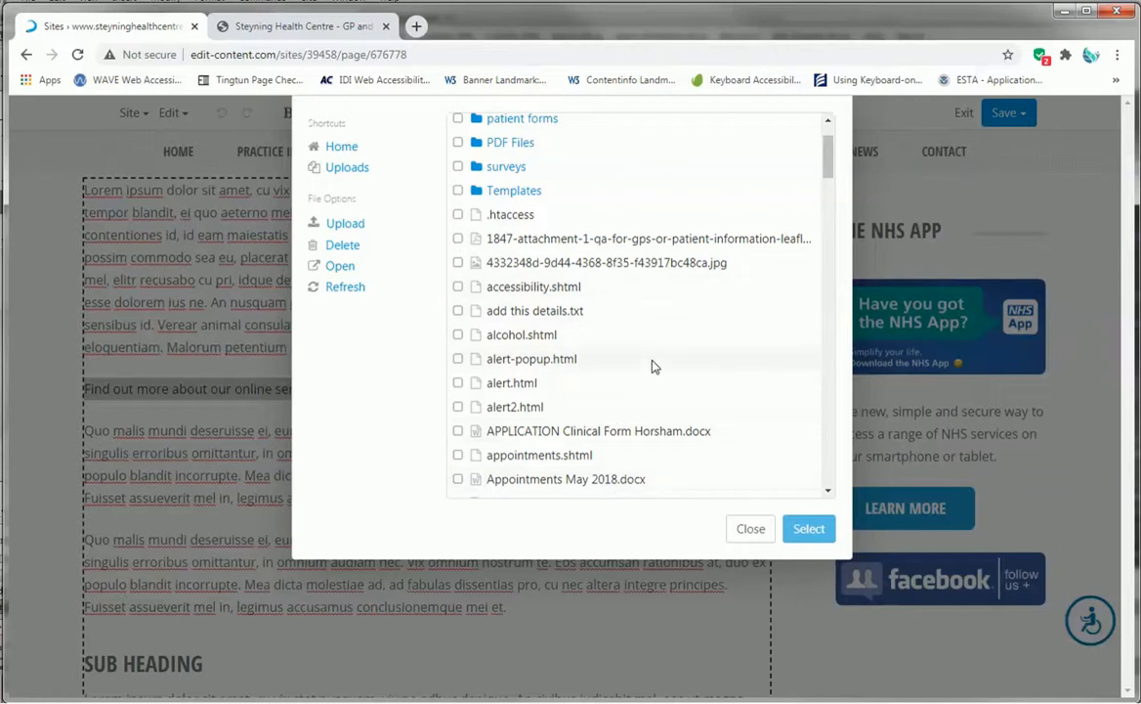
{"action": "scroll", "coordinate": [627, 350], "scroll_direction": "down", "scroll_amount": 1}
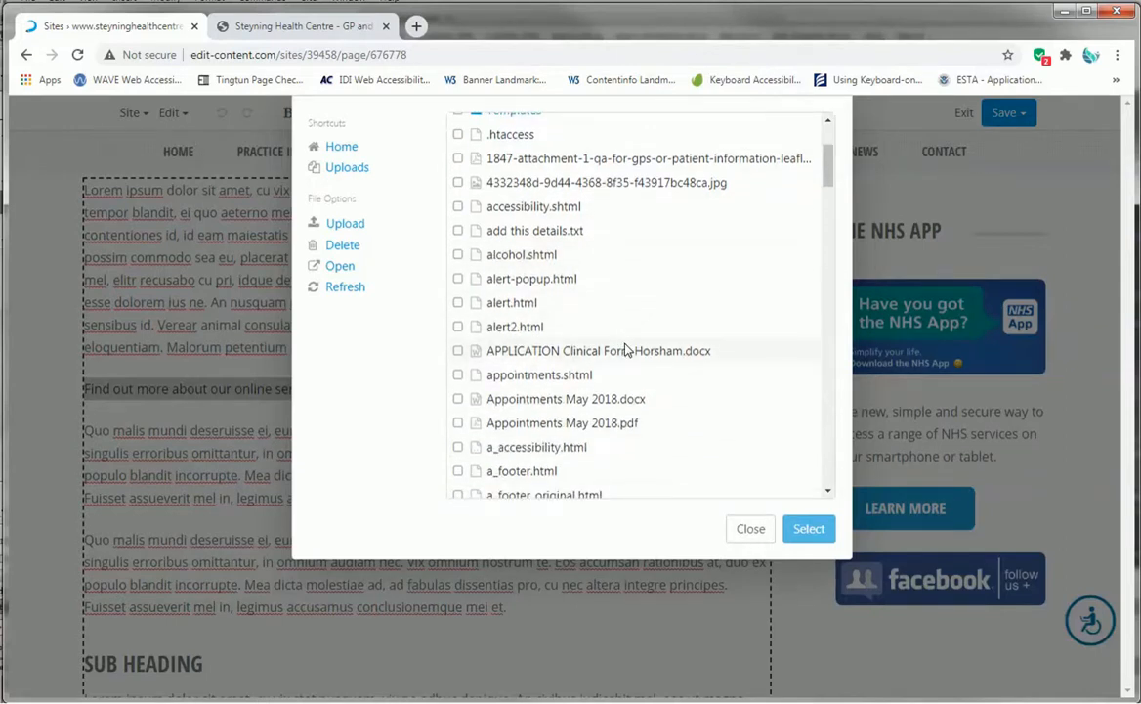
{"action": "scroll", "coordinate": [604, 311], "scroll_direction": "down", "scroll_amount": 1}
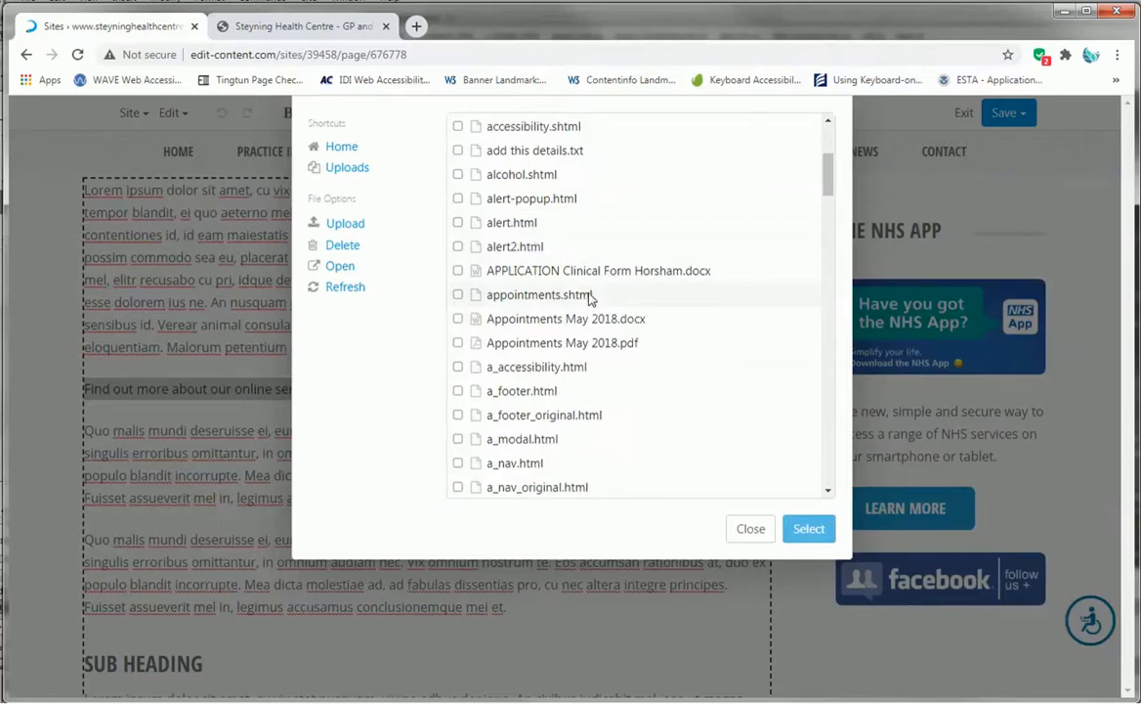
{"action": "scroll", "coordinate": [562, 425], "scroll_direction": "down", "scroll_amount": 2}
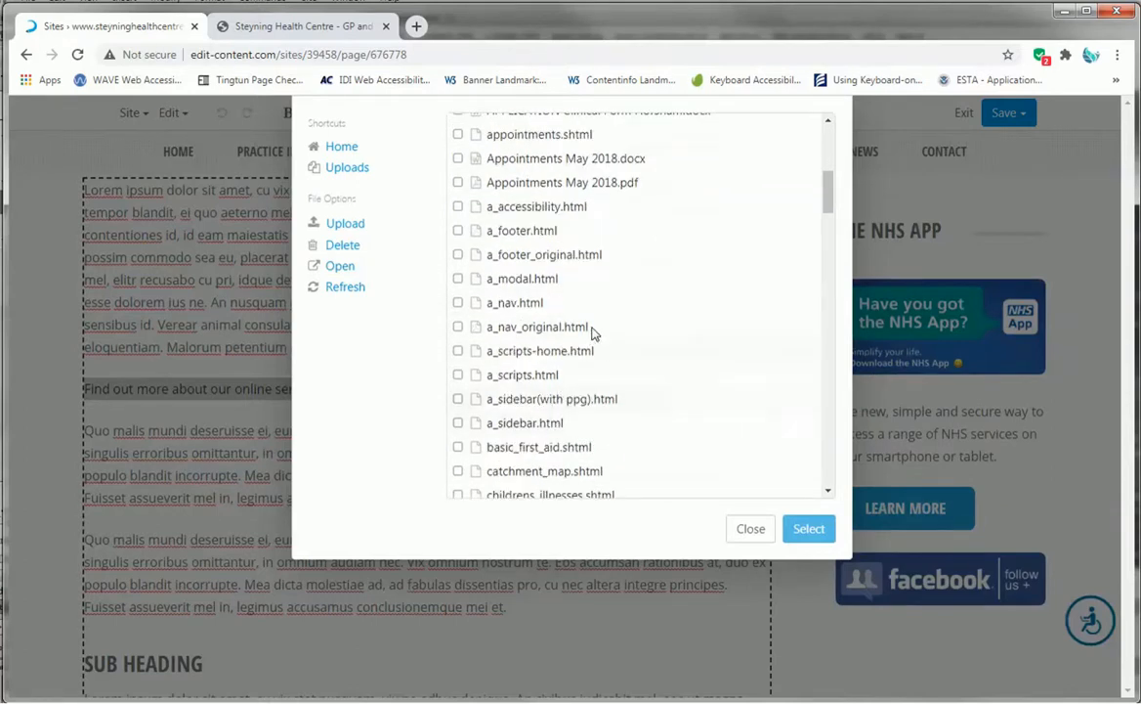
{"action": "scroll", "coordinate": [581, 352], "scroll_direction": "down", "scroll_amount": 1}
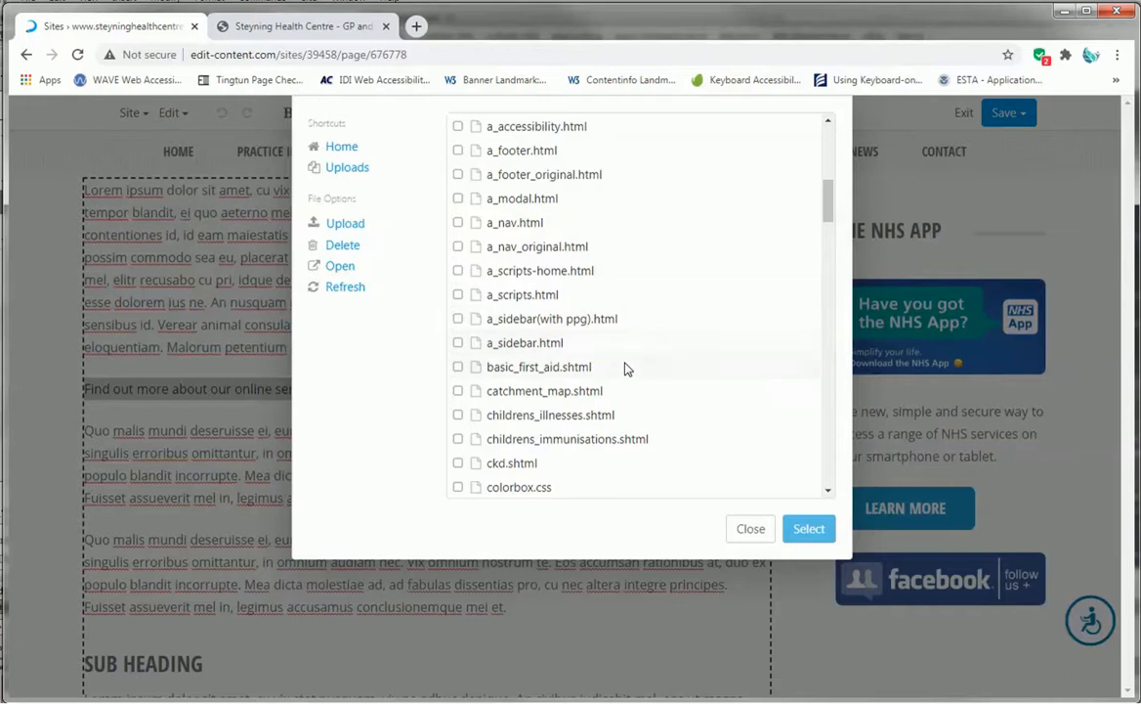
{"action": "scroll", "coordinate": [625, 368], "scroll_direction": "down", "scroll_amount": 1}
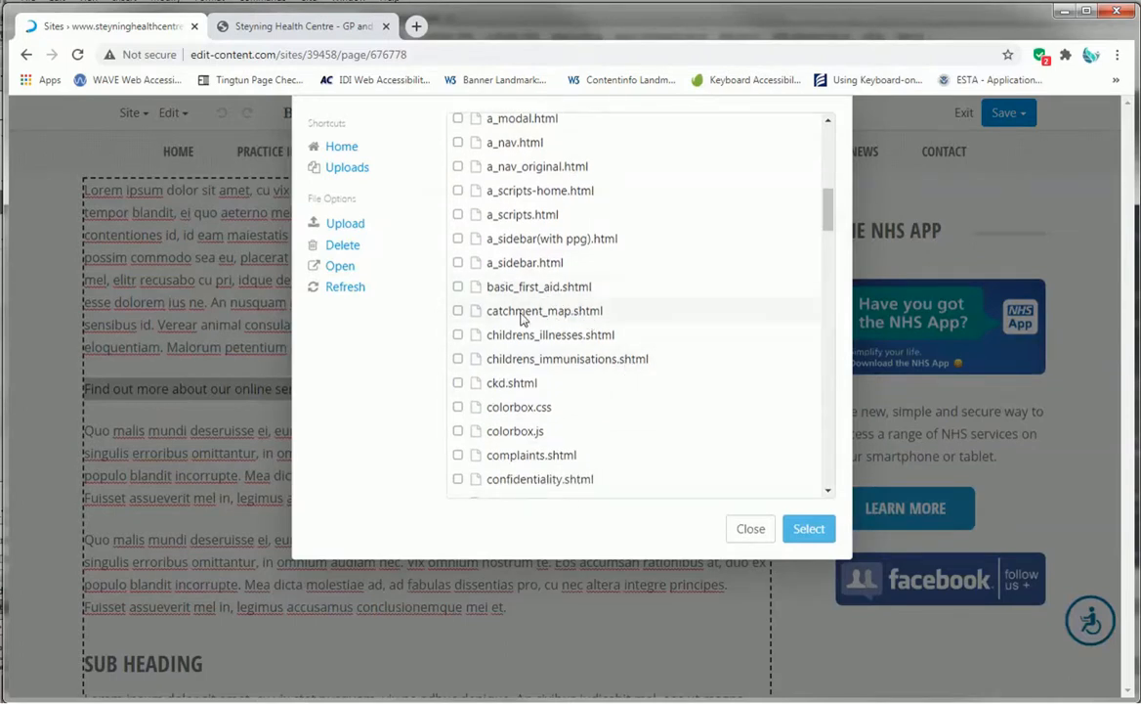
{"action": "scroll", "coordinate": [564, 359], "scroll_direction": "down", "scroll_amount": 1}
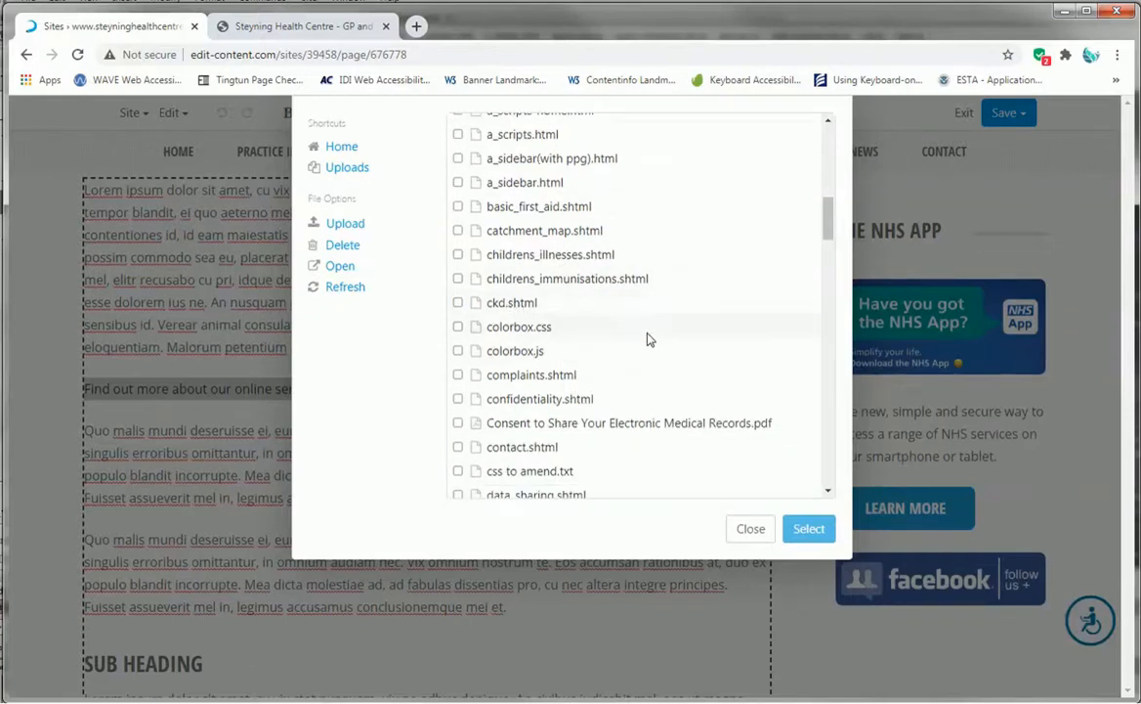
{"action": "scroll", "coordinate": [645, 337], "scroll_direction": "down", "scroll_amount": 1}
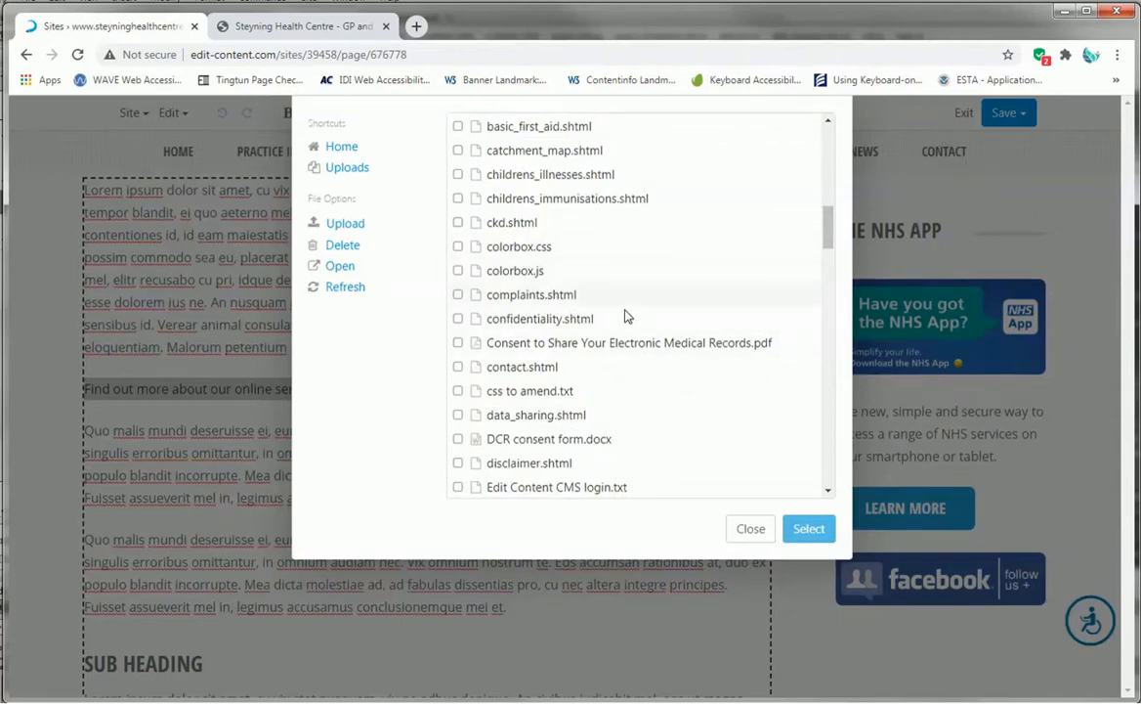
{"action": "scroll", "coordinate": [586, 308], "scroll_direction": "down", "scroll_amount": 1}
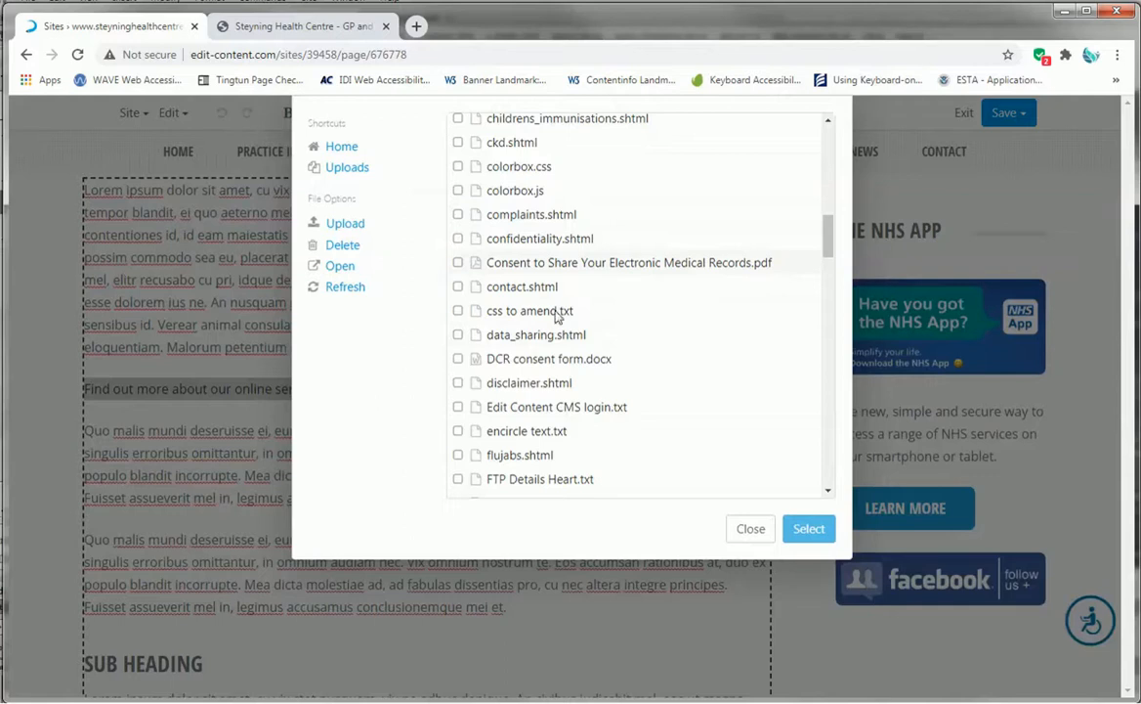
{"action": "scroll", "coordinate": [567, 389], "scroll_direction": "down", "scroll_amount": 3}
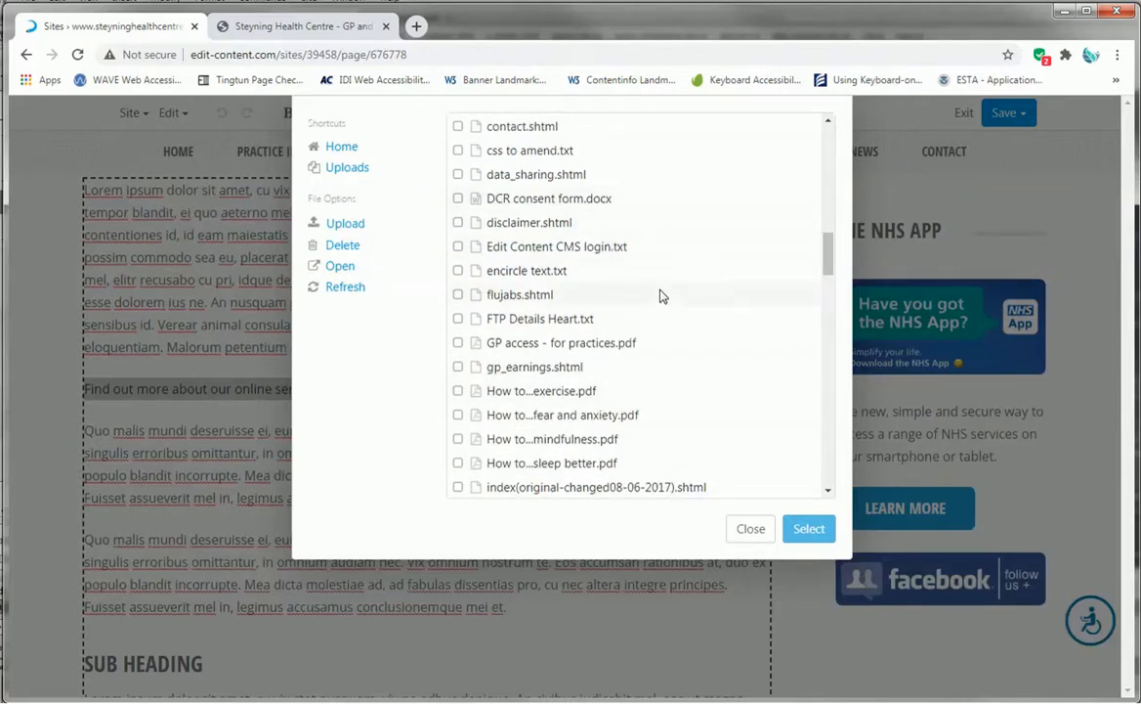
{"action": "scroll", "coordinate": [660, 296], "scroll_direction": "down", "scroll_amount": 1}
{"action": "scroll", "coordinate": [660, 296], "scroll_direction": "down", "scroll_amount": 1}
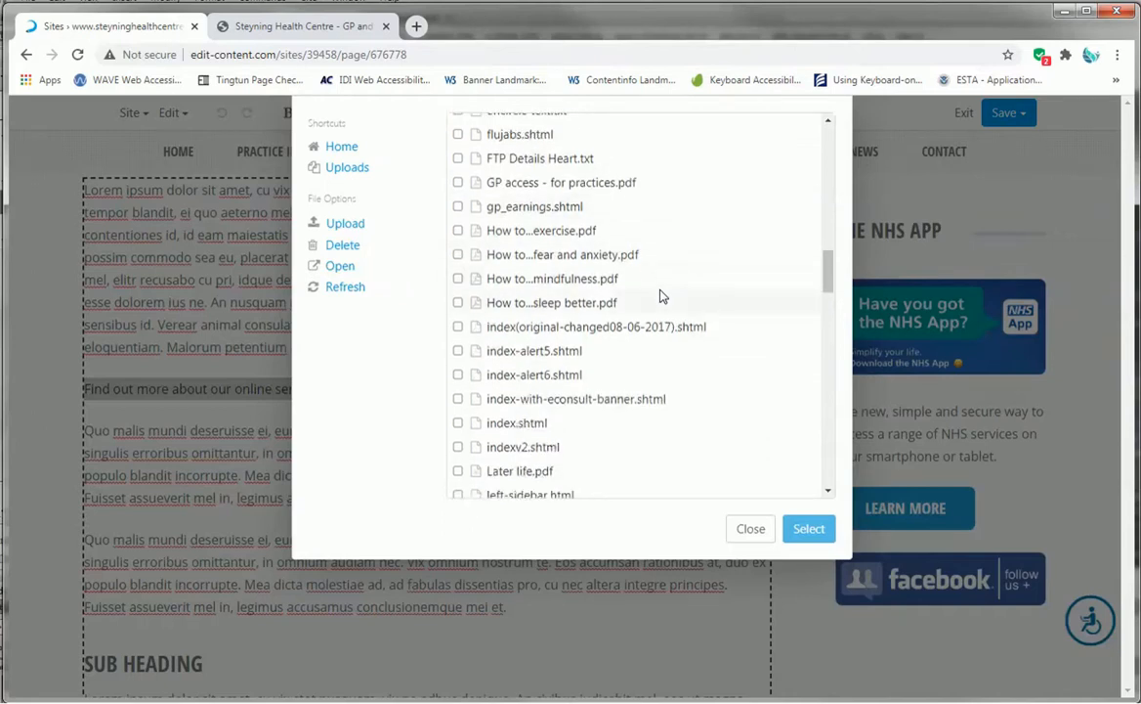
{"action": "scroll", "coordinate": [759, 334], "scroll_direction": "down", "scroll_amount": 1}
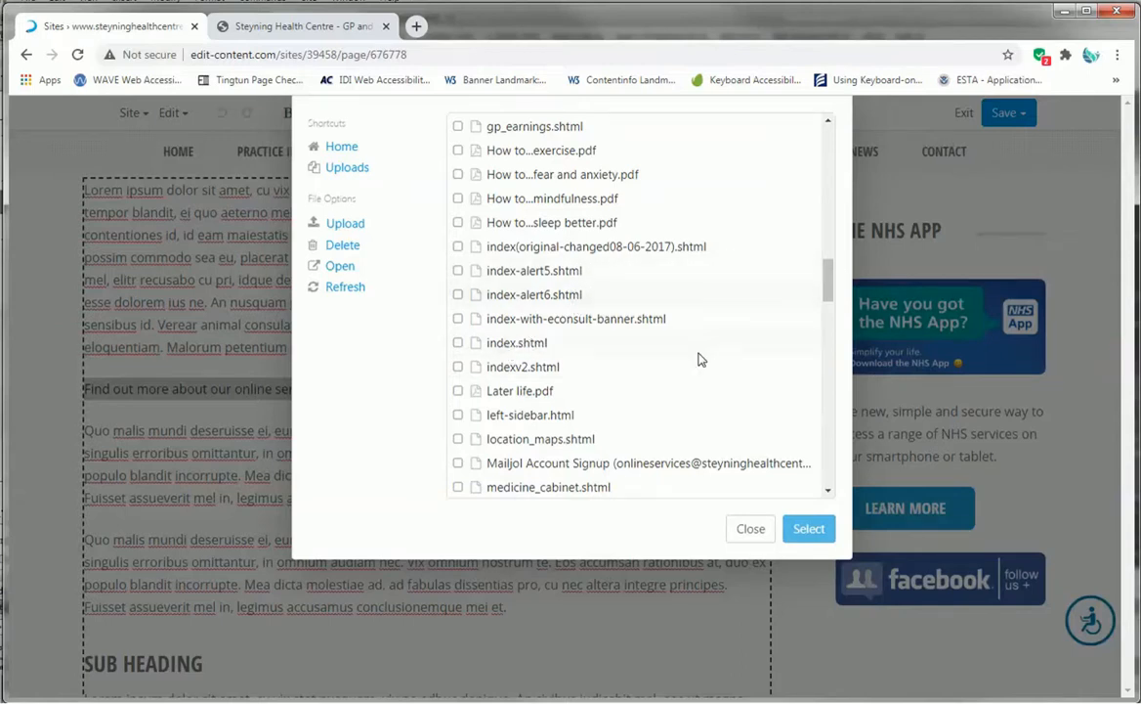
{"action": "scroll", "coordinate": [664, 342], "scroll_direction": "down", "scroll_amount": 2}
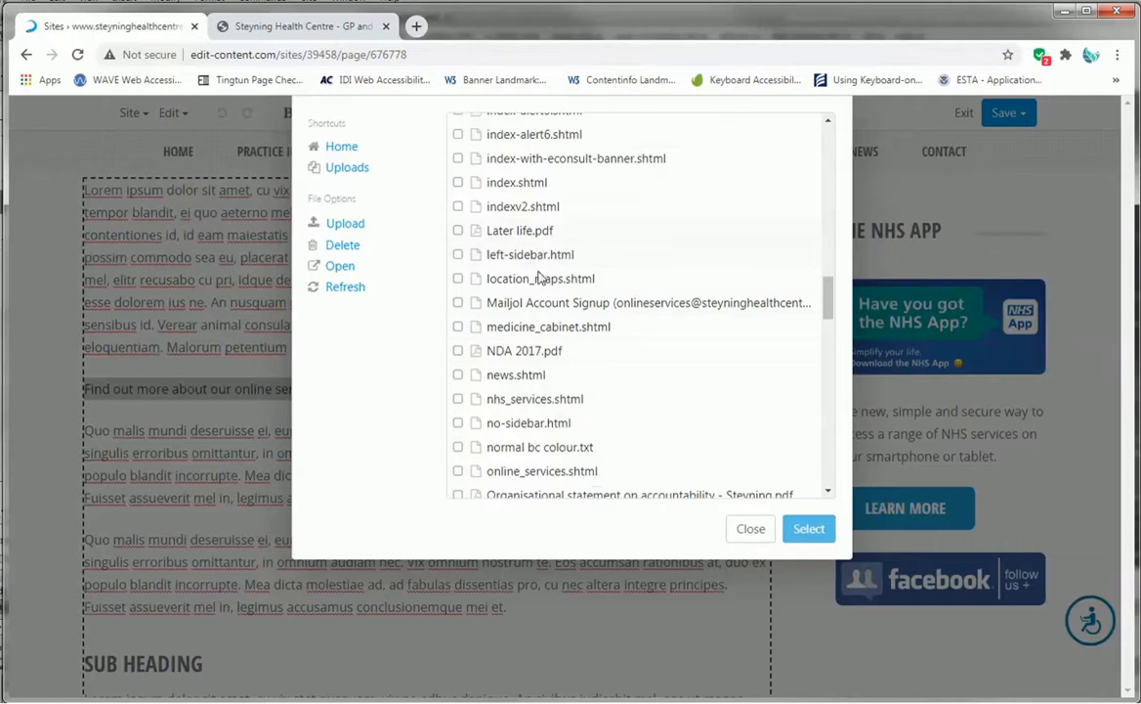
{"action": "scroll", "coordinate": [579, 393], "scroll_direction": "down", "scroll_amount": 1}
{"action": "scroll", "coordinate": [672, 369], "scroll_direction": "down", "scroll_amount": 2}
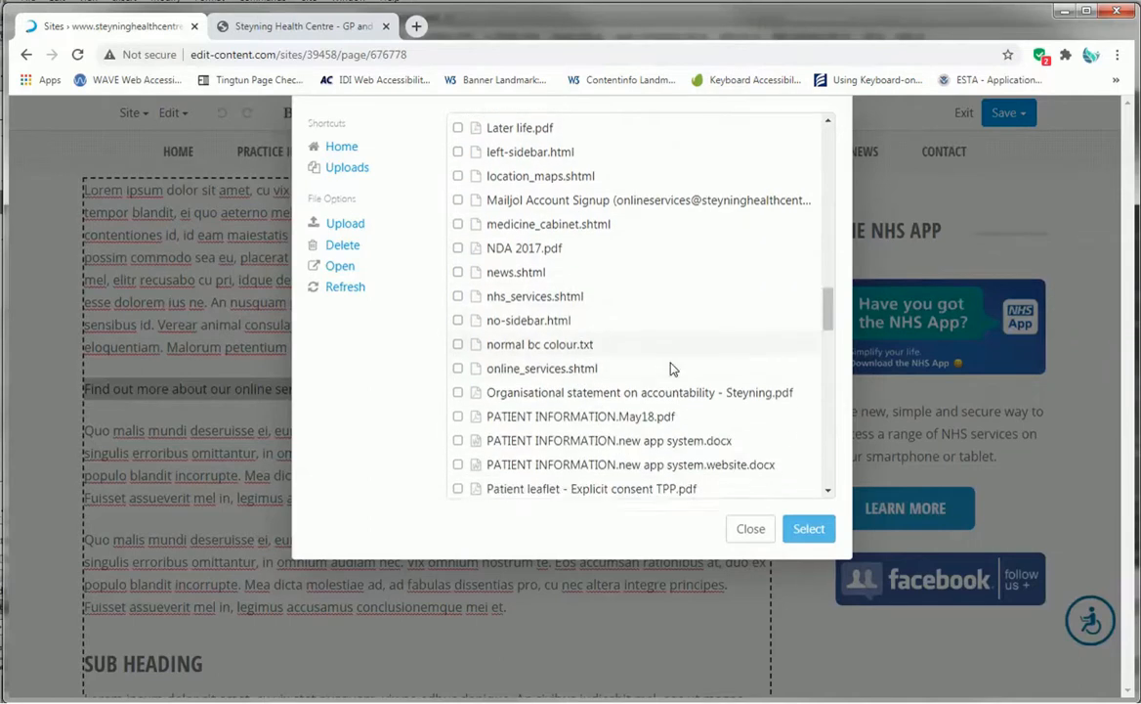
{"action": "scroll", "coordinate": [674, 293], "scroll_direction": "down", "scroll_amount": 2}
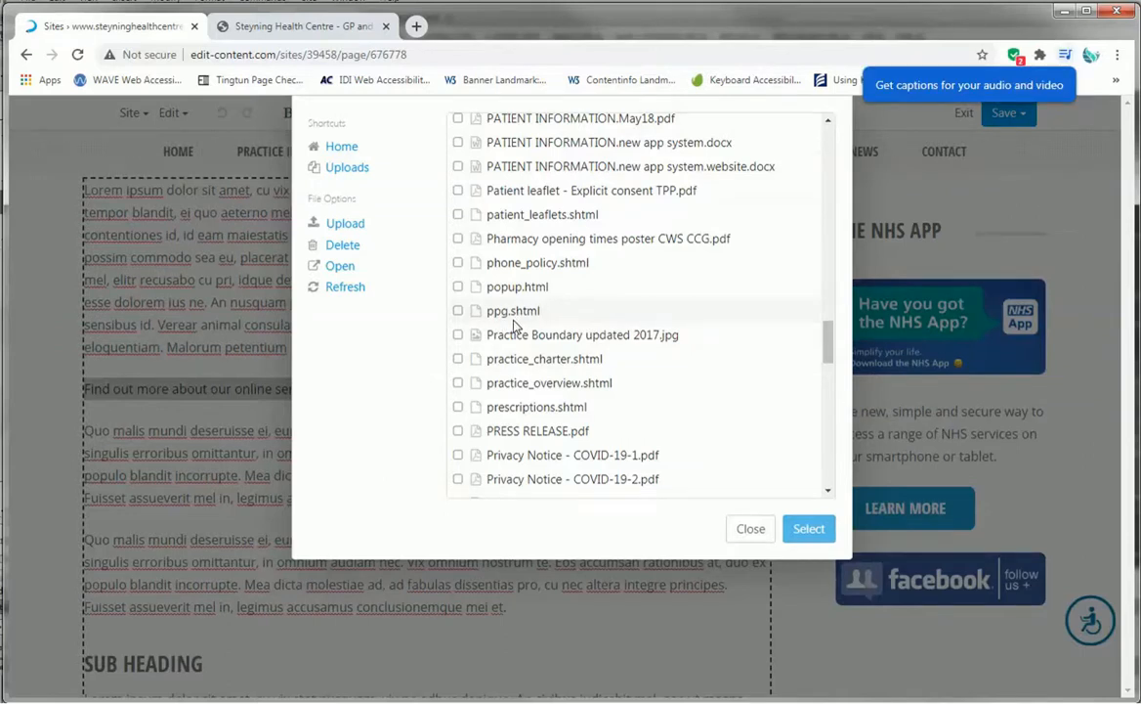
{"action": "scroll", "coordinate": [515, 325], "scroll_direction": "down", "scroll_amount": 1}
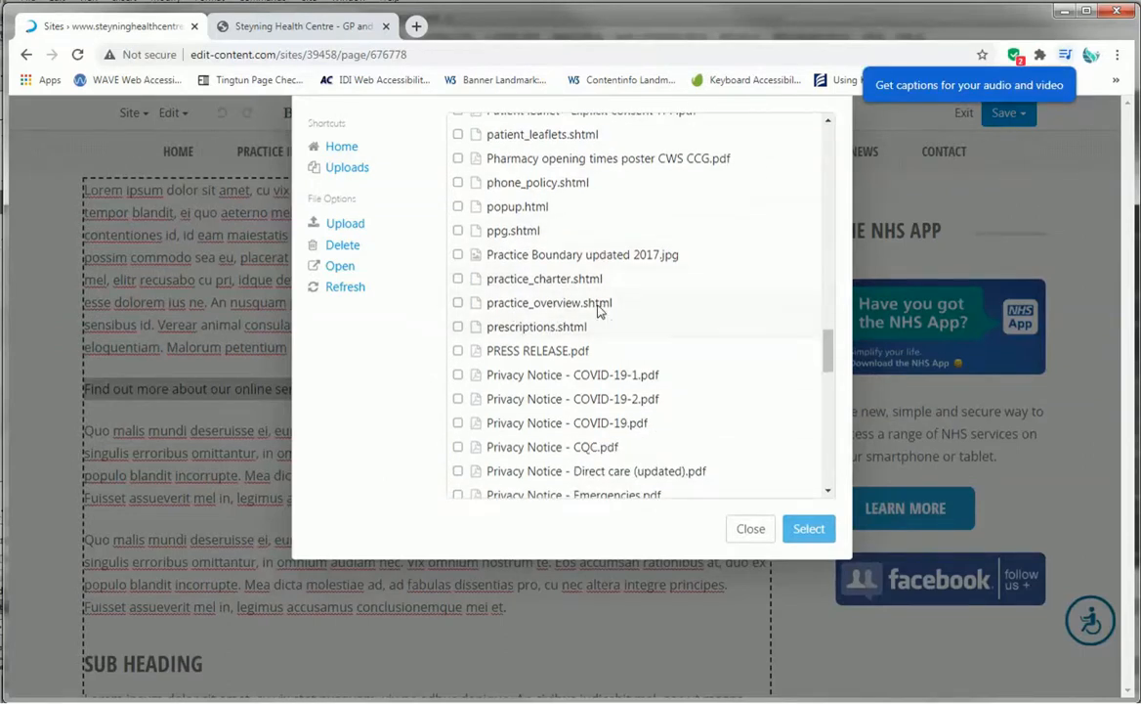
{"action": "scroll", "coordinate": [811, 350], "scroll_direction": "up", "scroll_amount": 5}
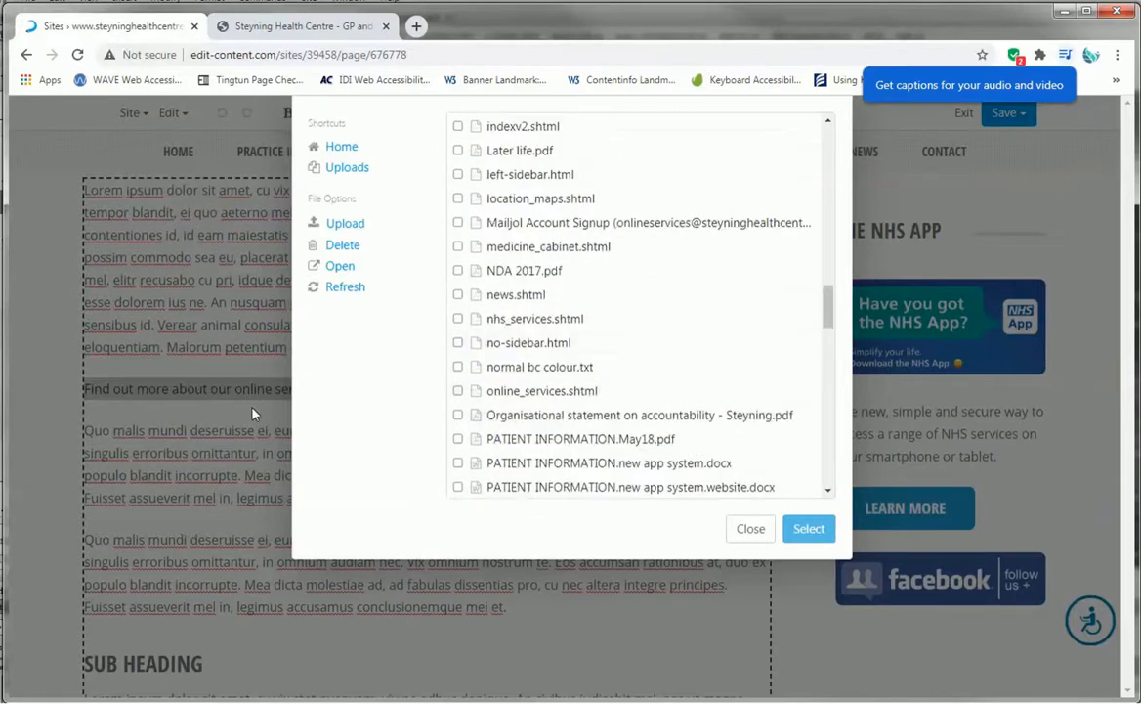
{"action": "scroll", "coordinate": [593, 332], "scroll_direction": "up", "scroll_amount": 3}
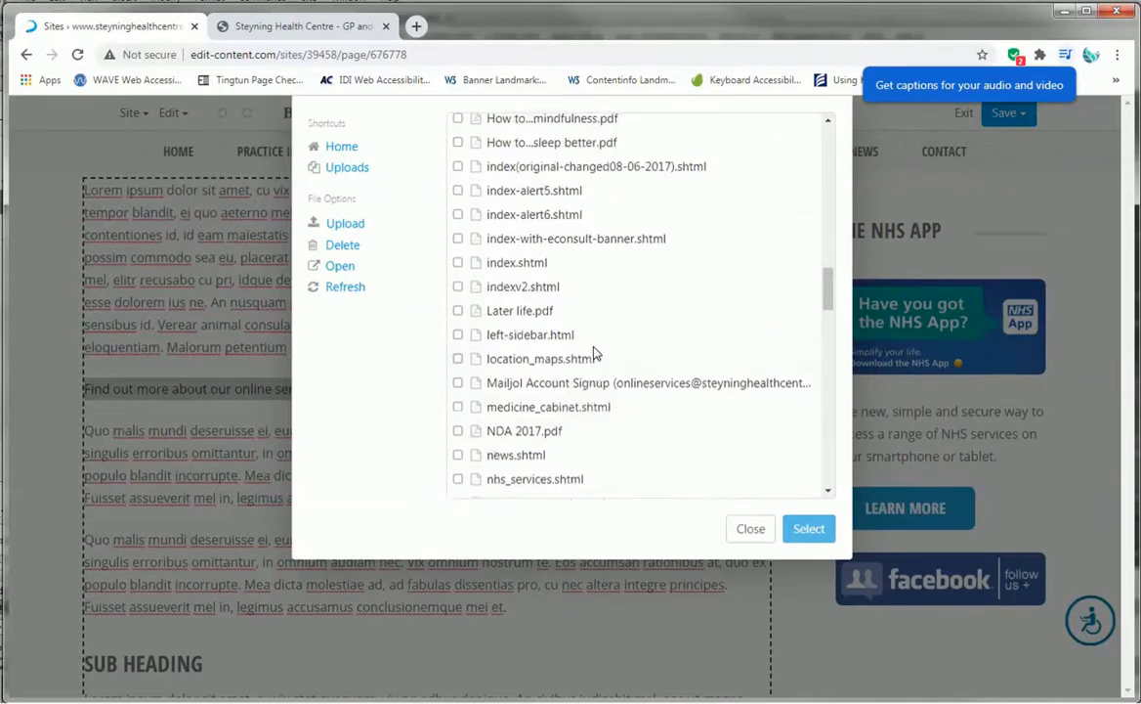
{"action": "scroll", "coordinate": [593, 352], "scroll_direction": "up", "scroll_amount": 2}
{"action": "scroll", "coordinate": [593, 352], "scroll_direction": "down", "scroll_amount": 5}
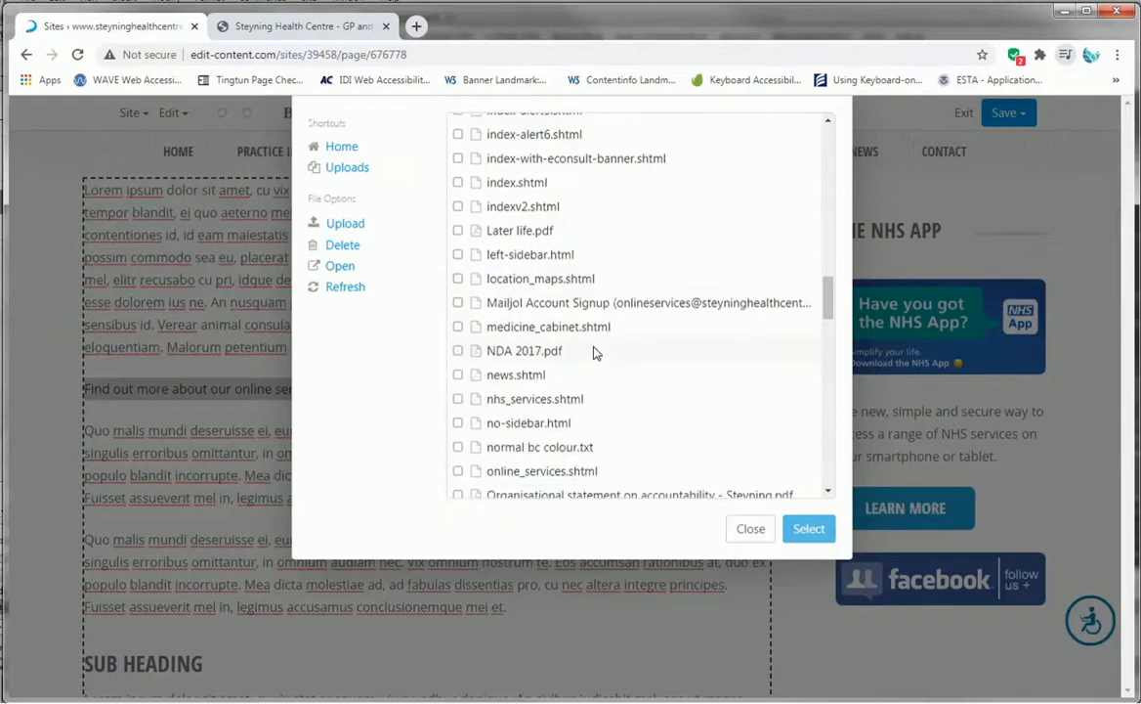
{"action": "scroll", "coordinate": [594, 352], "scroll_direction": "down", "scroll_amount": 2}
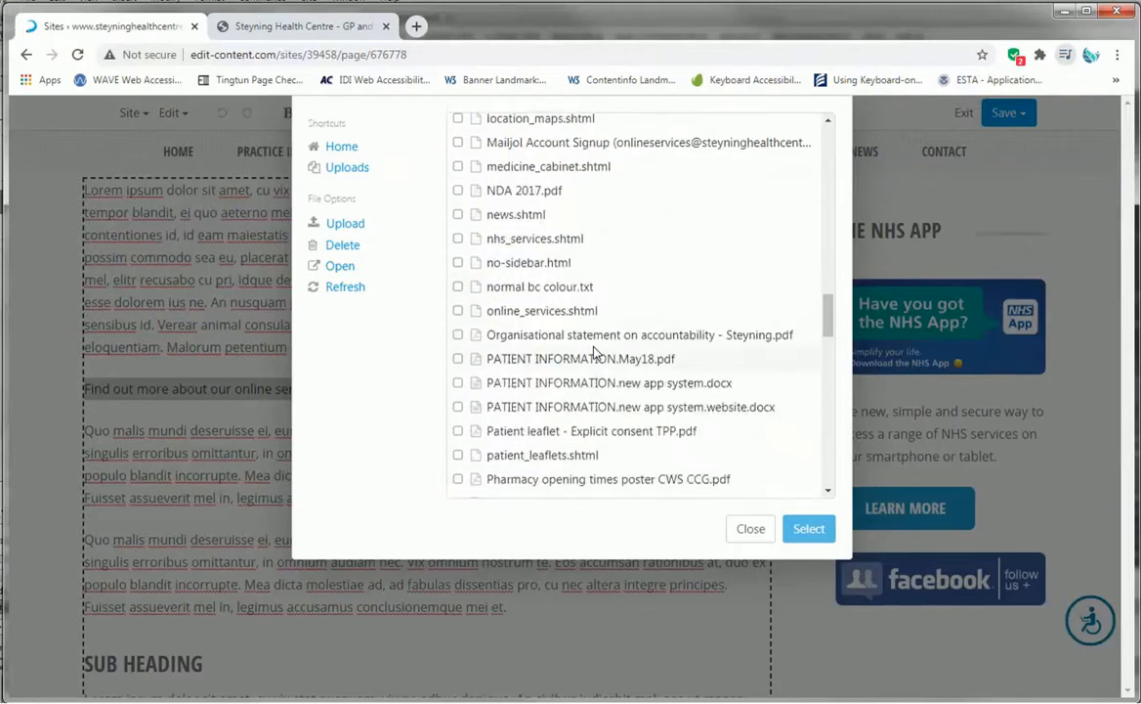
{"action": "left_click", "coordinate": [458, 311]}
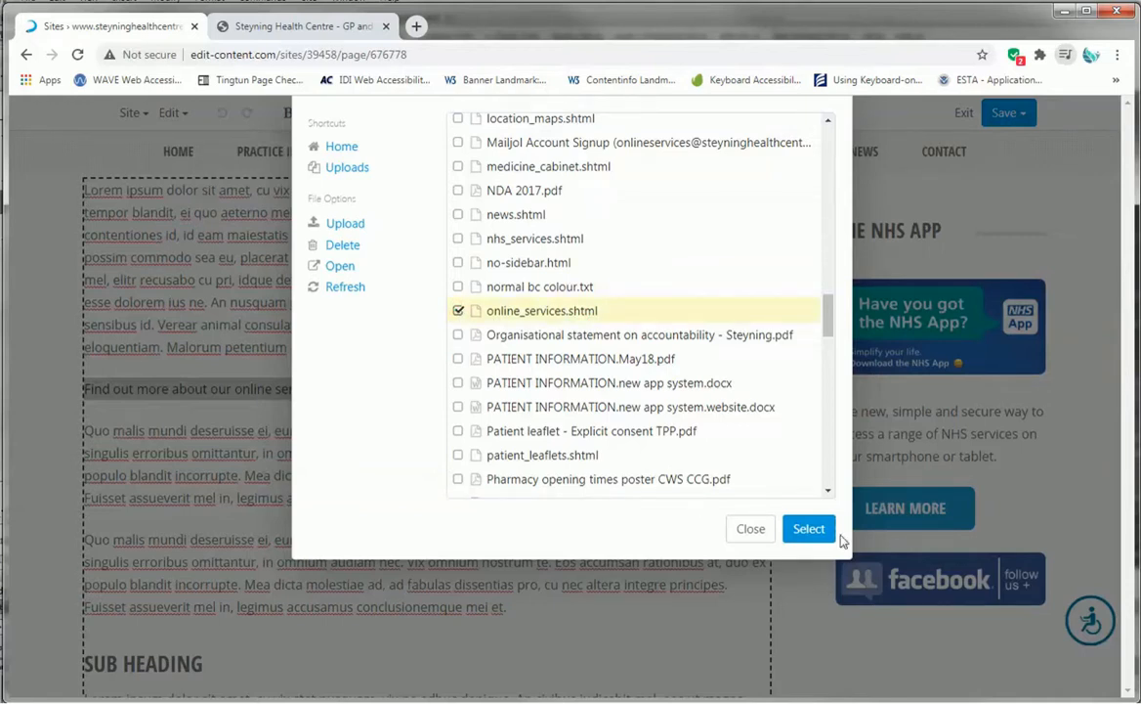
{"action": "left_click", "coordinate": [809, 529]}
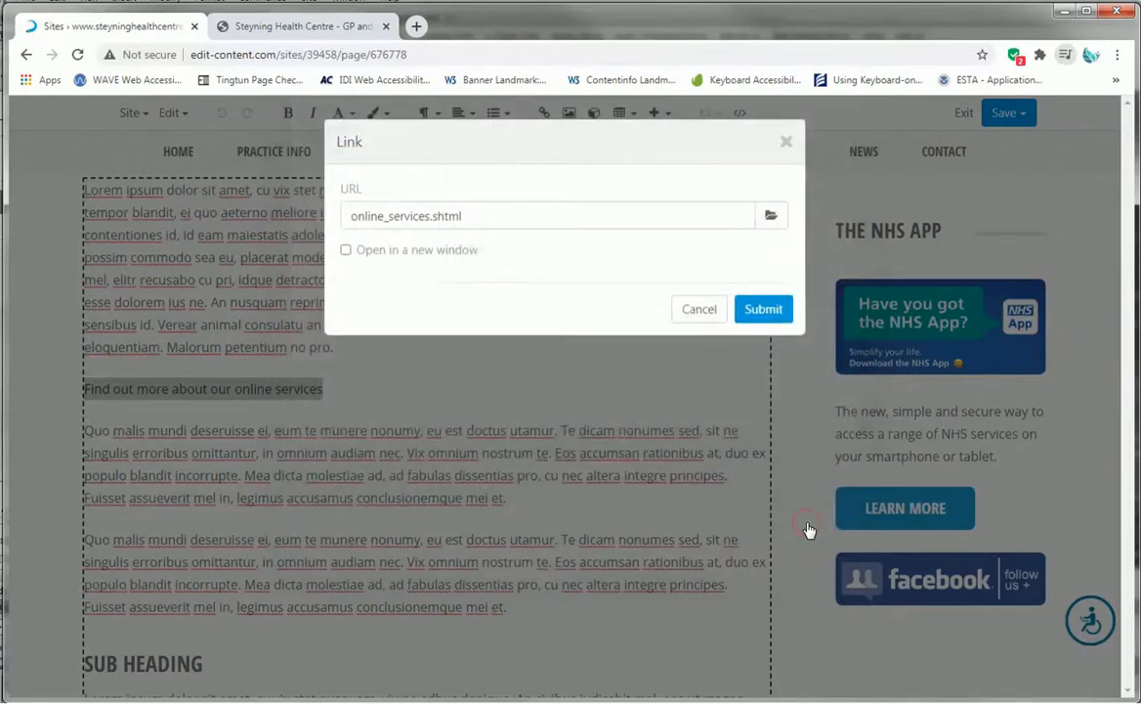
{"action": "left_click", "coordinate": [763, 309]}
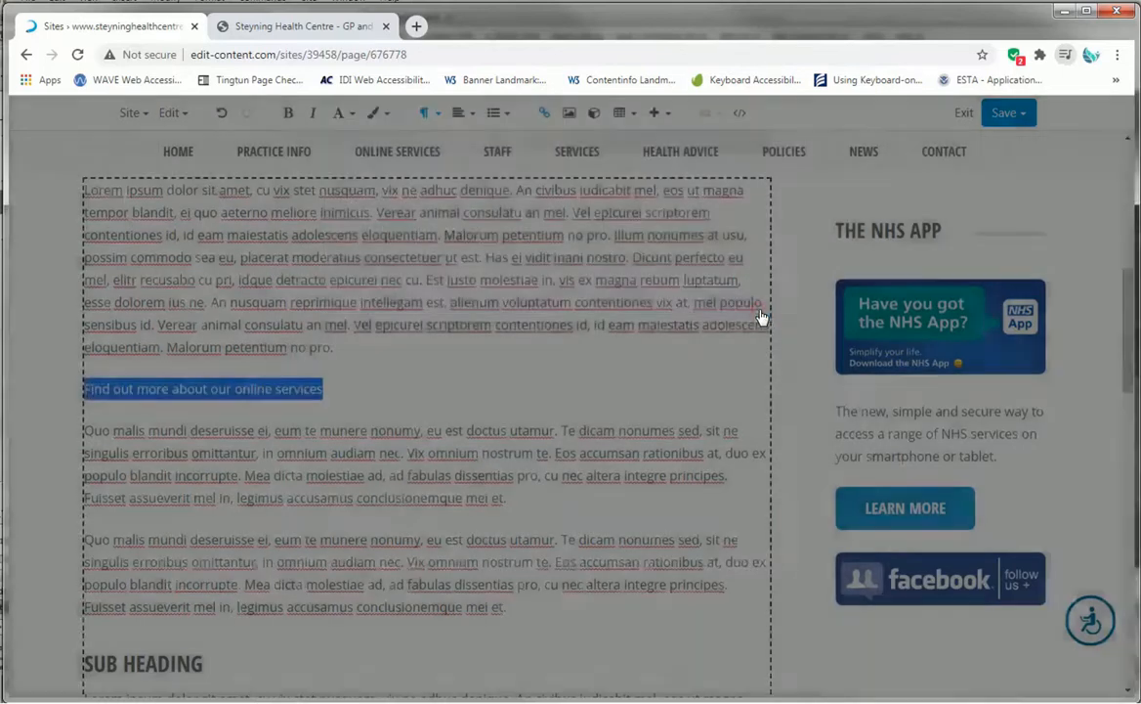
{"action": "left_click", "coordinate": [375, 393]}
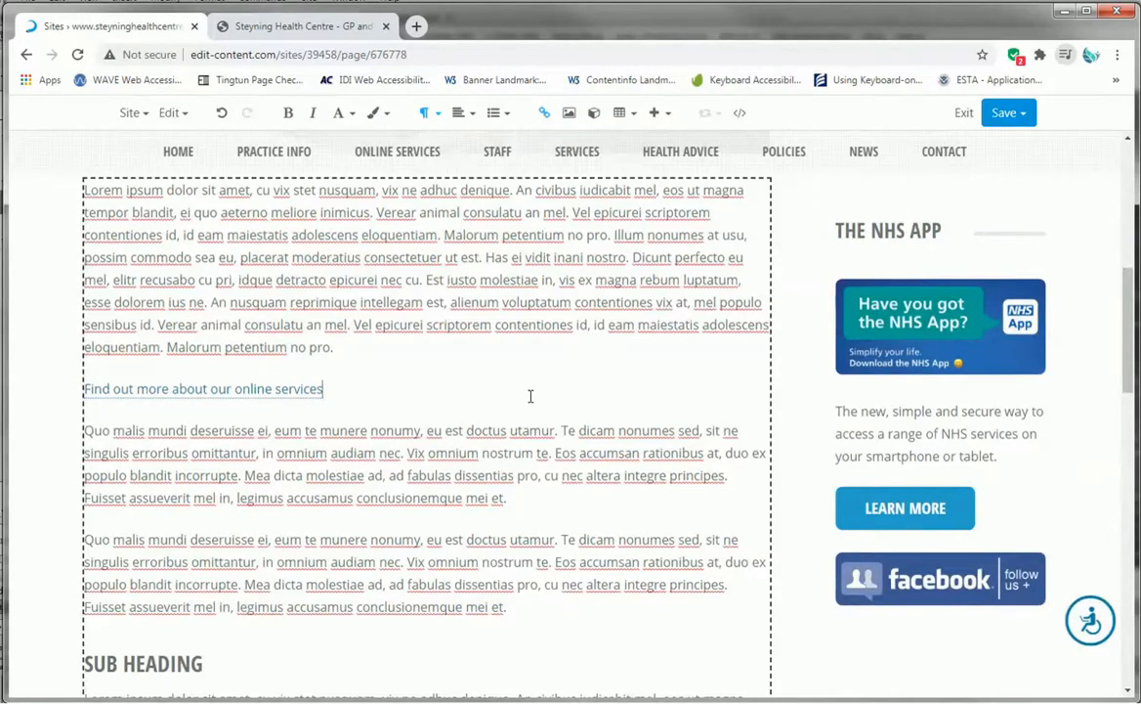
- Publish the page
{"action": "left_click", "coordinate": [1023, 117]}
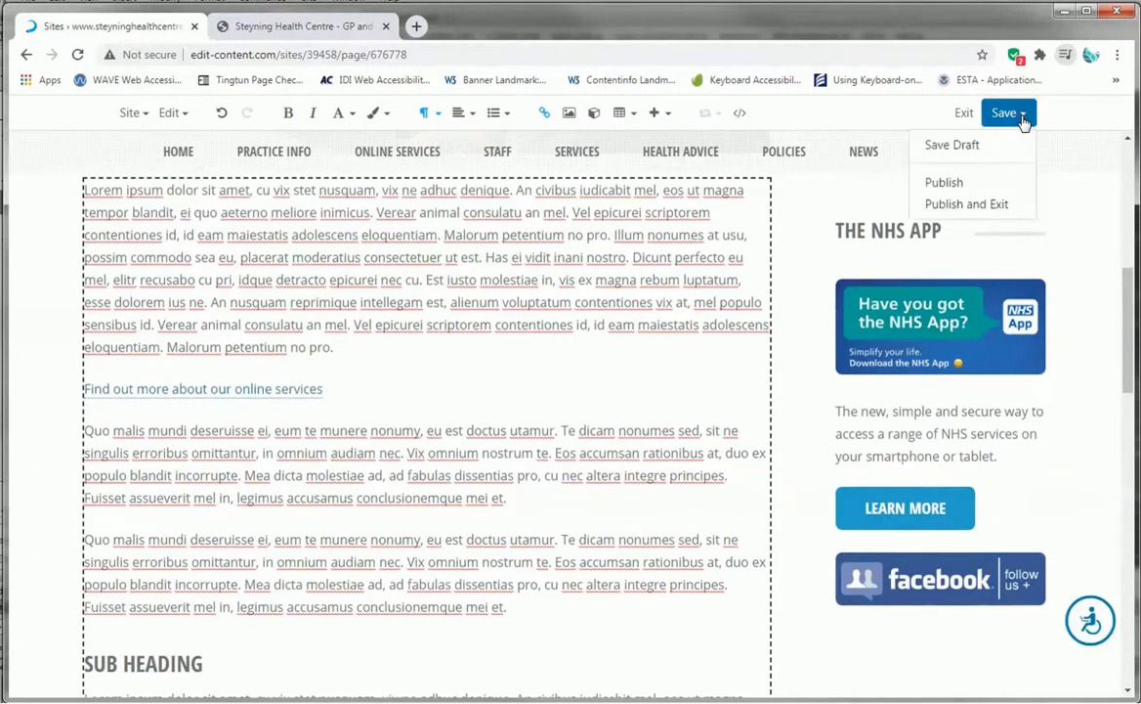
{"action": "left_click", "coordinate": [954, 185]}
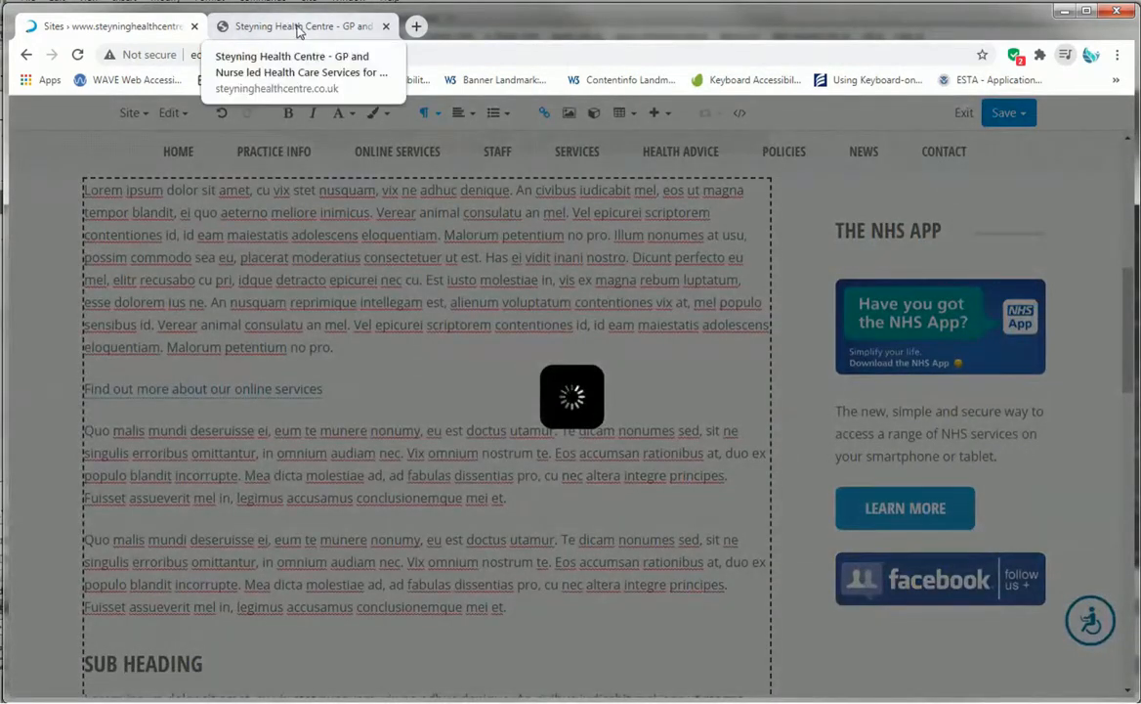
- Close the extra tab and open the published Test Page from the editor to review it
{"action": "left_click", "coordinate": [387, 30]}
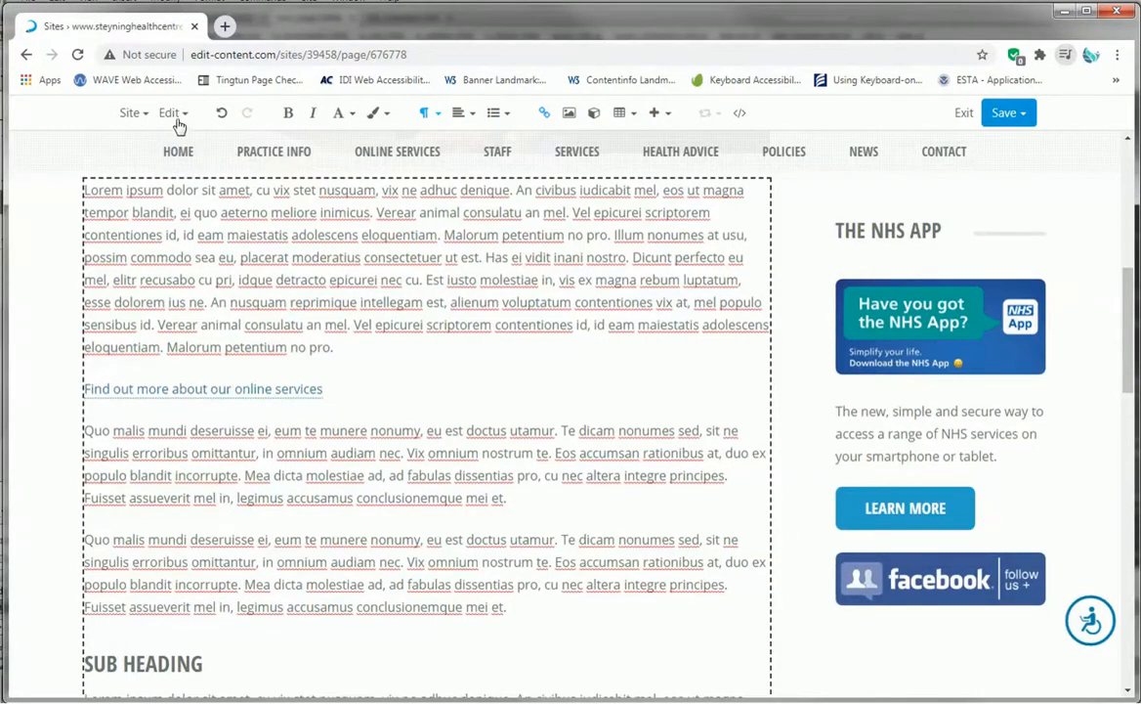
{"action": "left_click", "coordinate": [144, 115]}
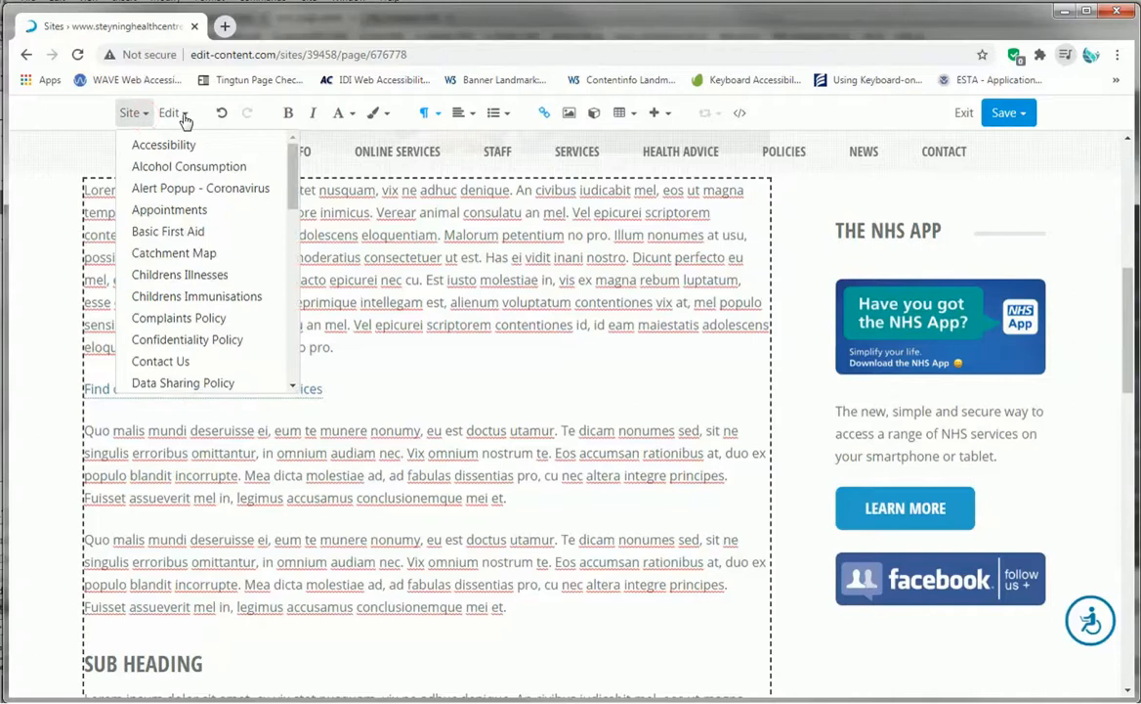
{"action": "left_click", "coordinate": [173, 114]}
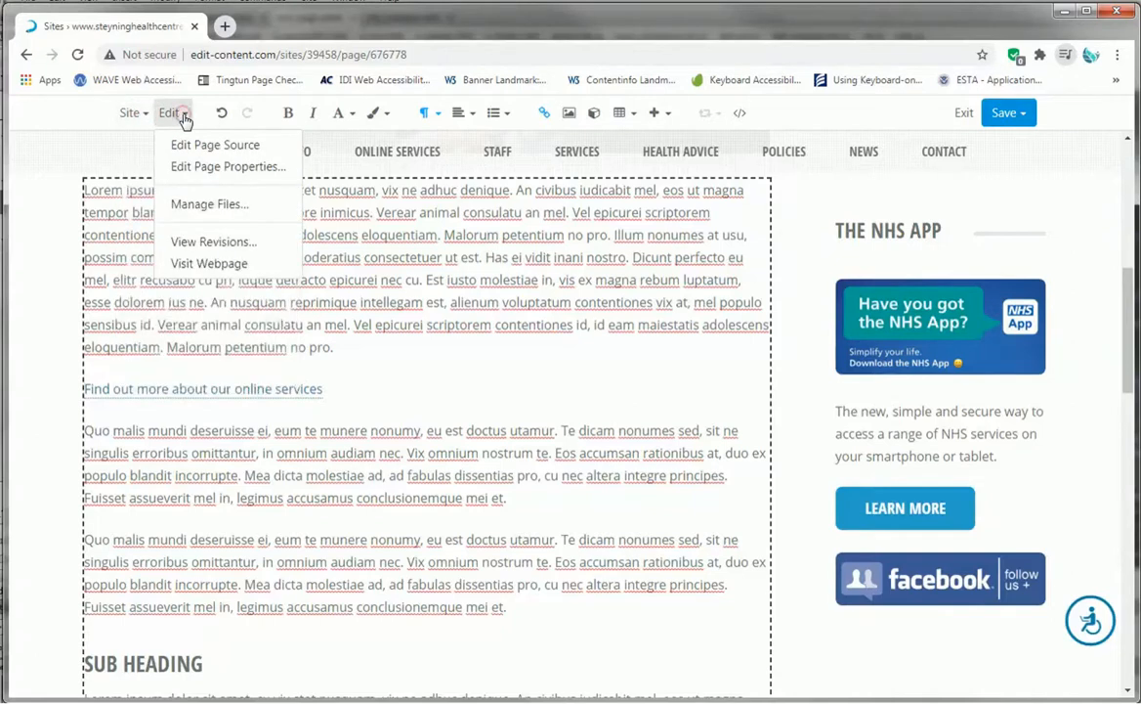
{"action": "left_click", "coordinate": [239, 264]}
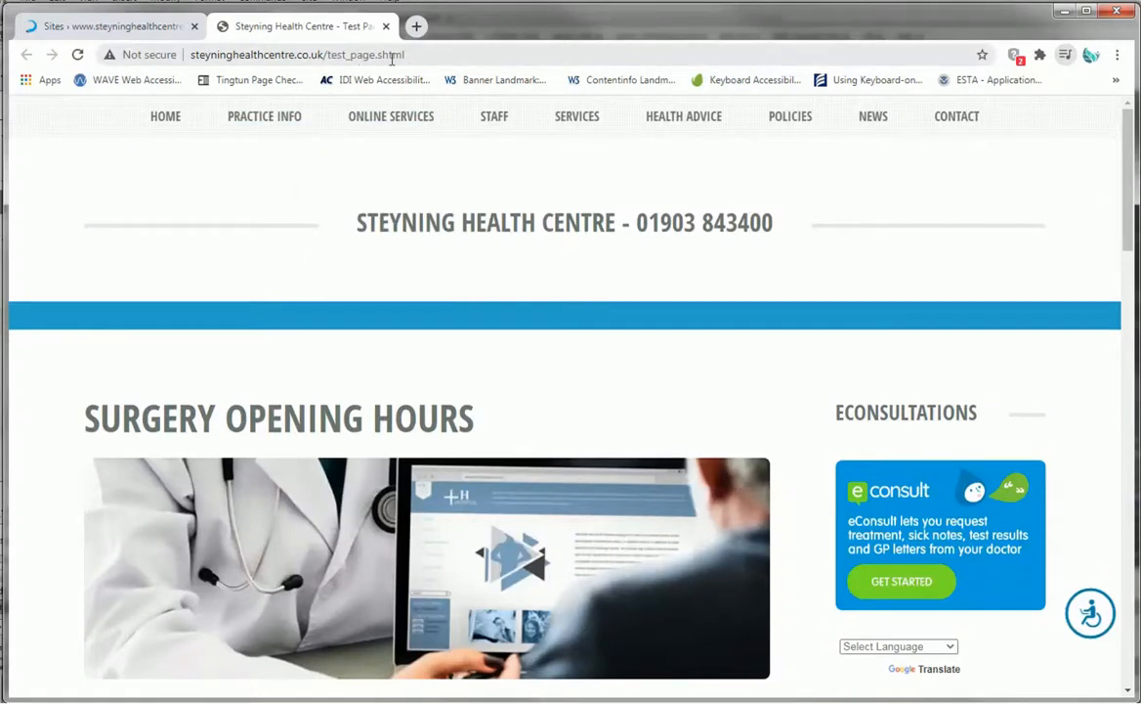
{"action": "scroll", "coordinate": [432, 317], "scroll_direction": "down", "scroll_amount": 5}
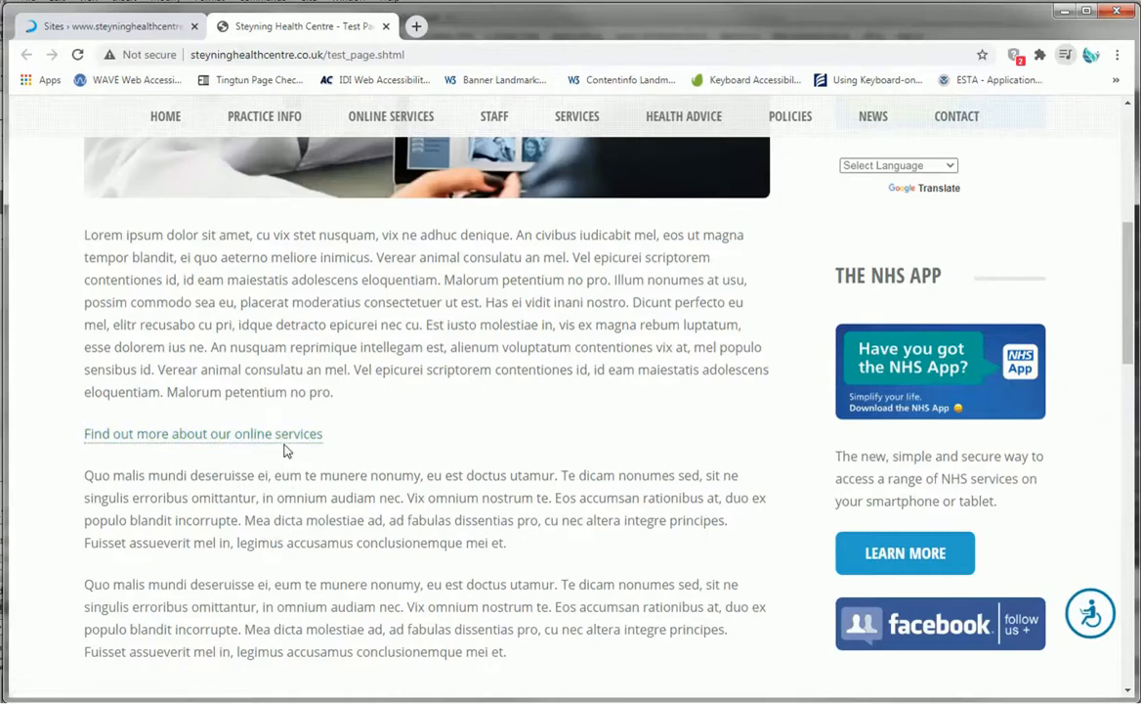
- Follow the 'Find out more about our online services' link to test it, then close that tab
{"action": "left_click", "coordinate": [168, 439]}
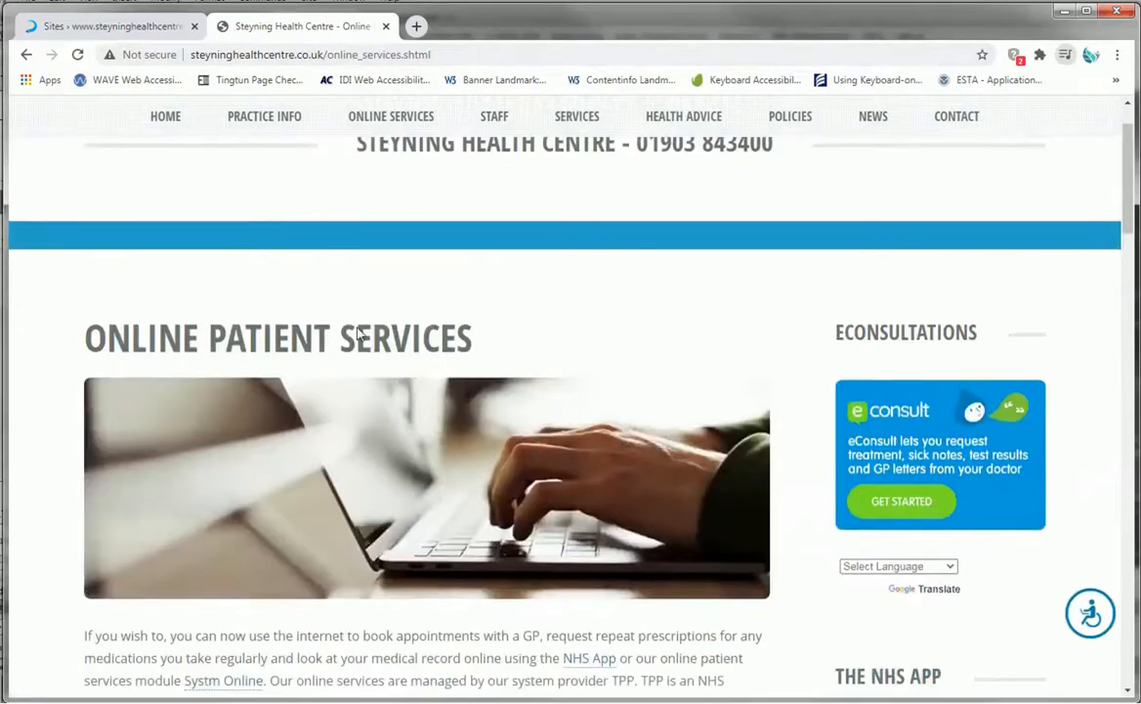
{"action": "scroll", "coordinate": [399, 461], "scroll_direction": "down", "scroll_amount": 3}
{"action": "scroll", "coordinate": [403, 469], "scroll_direction": "up", "scroll_amount": 5}
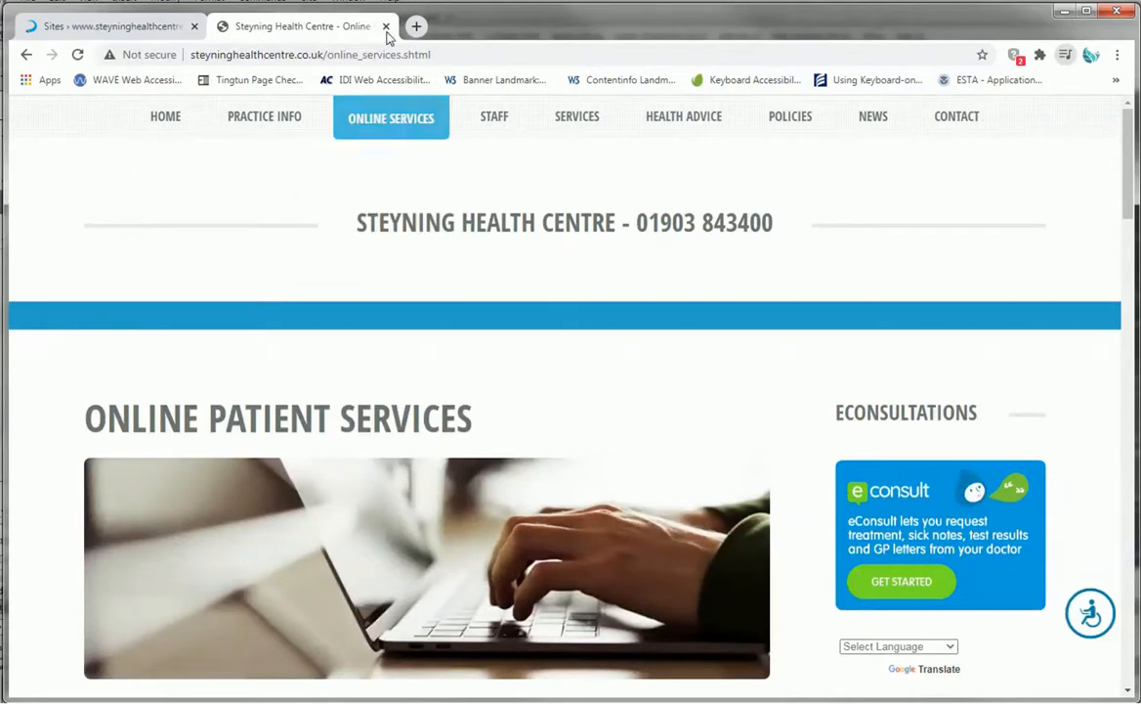
{"action": "left_click", "coordinate": [385, 27]}
{"action": "left_click", "coordinate": [385, 27]}
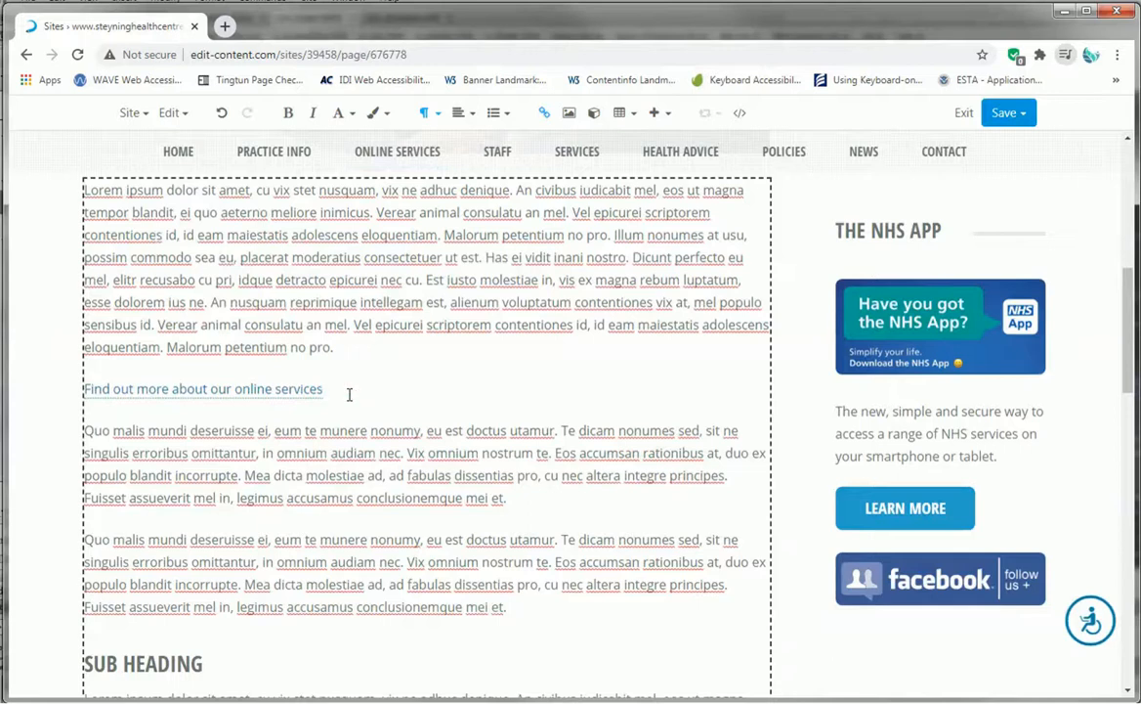
- Add a new paragraph below the online services link reading 'See tghe latest NHS Coronavirus advice'
{"action": "key", "text": "Return"}
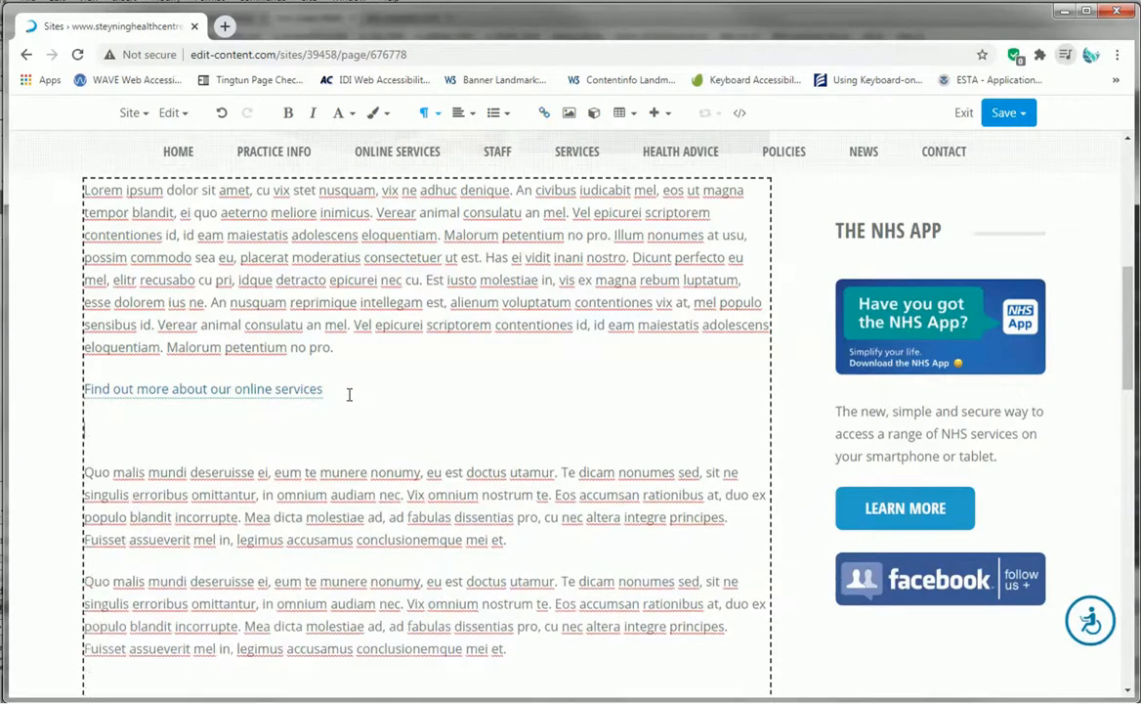
{"action": "type", "text": "See tghe latest NHS Corona"}
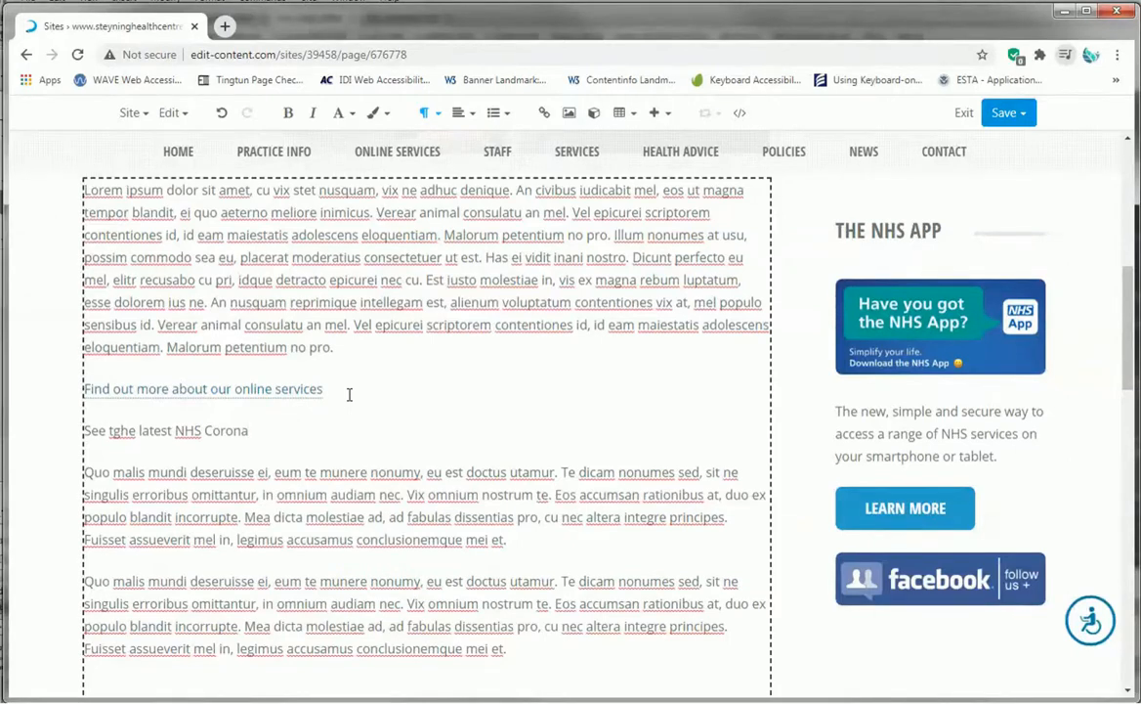
{"action": "type", "text": "virus advice"}
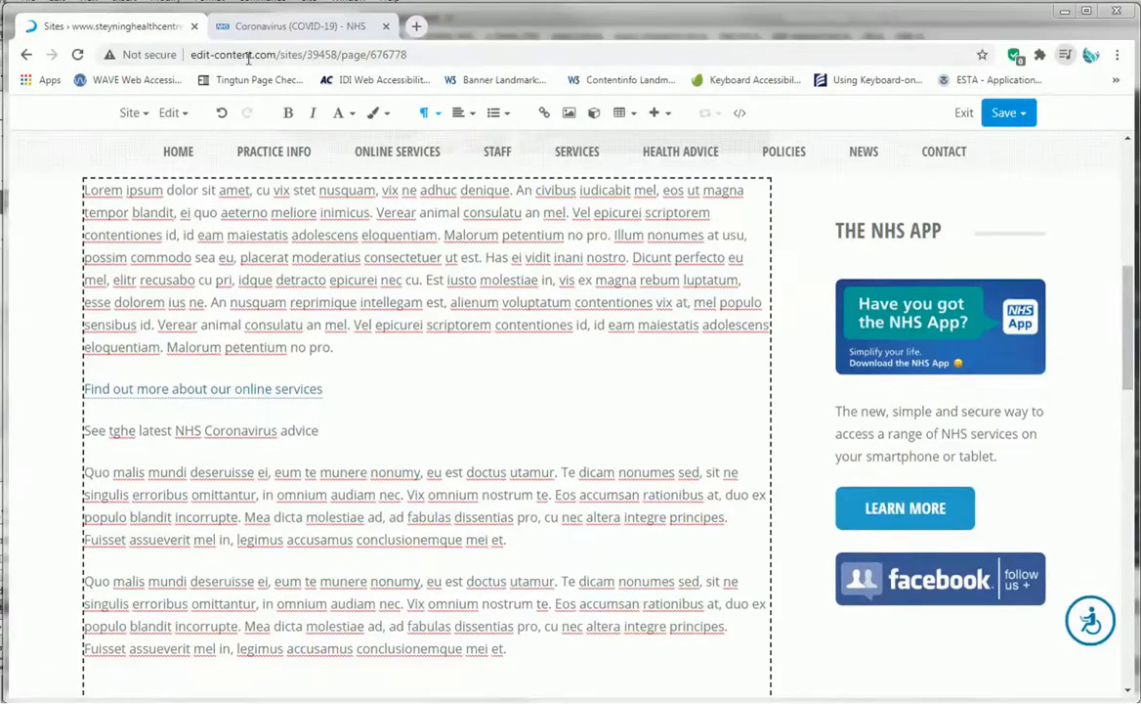
- Accept the NHS site's analytics cookies and copy the NHS Coronavirus page address
{"action": "left_click", "coordinate": [293, 27]}
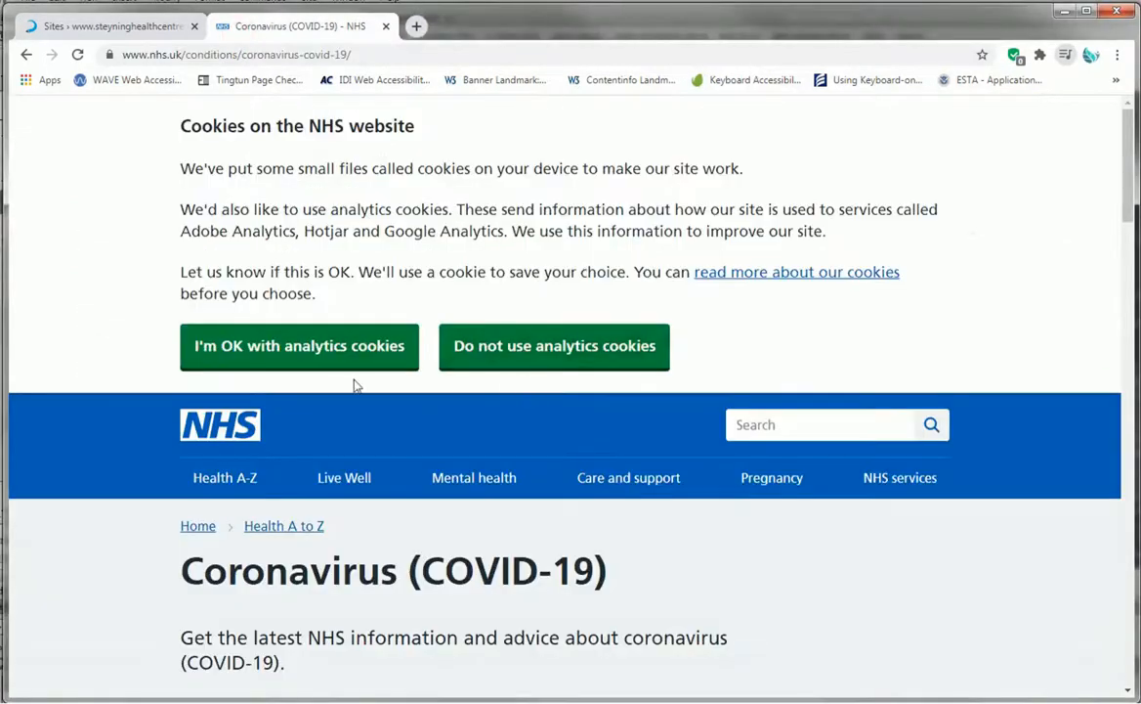
{"action": "left_click", "coordinate": [308, 350]}
{"action": "left_click_drag", "start_coordinate": [355, 54], "coordinate": [92, 55]}
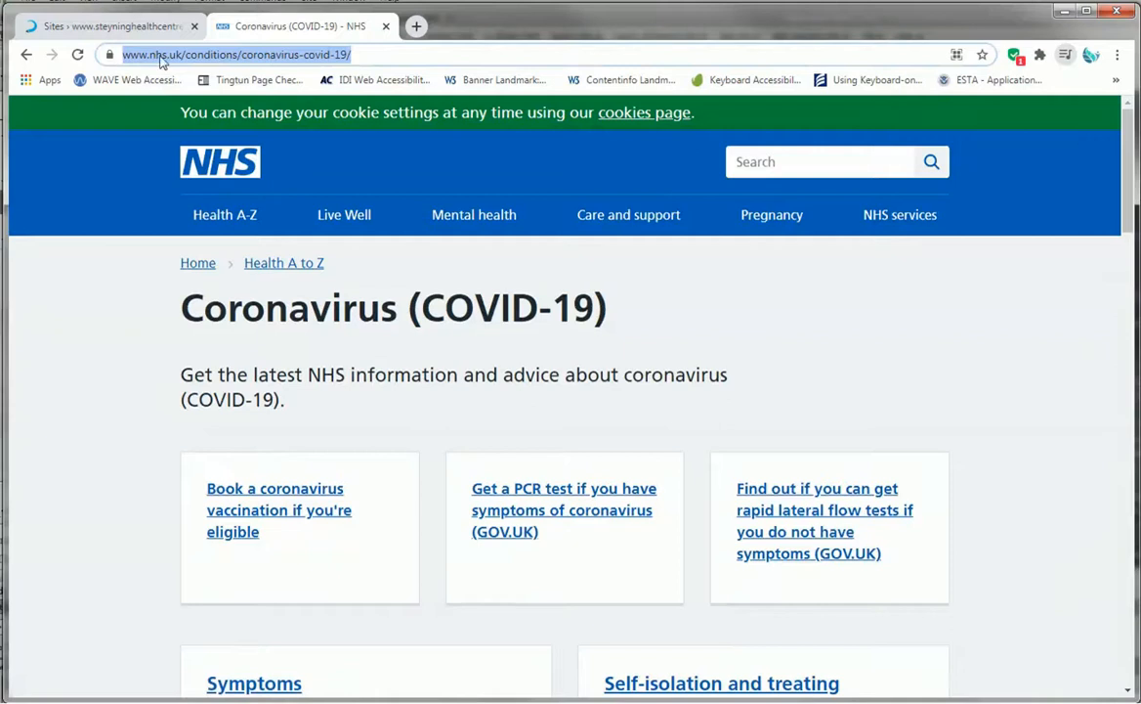
{"action": "right_click", "coordinate": [298, 49]}
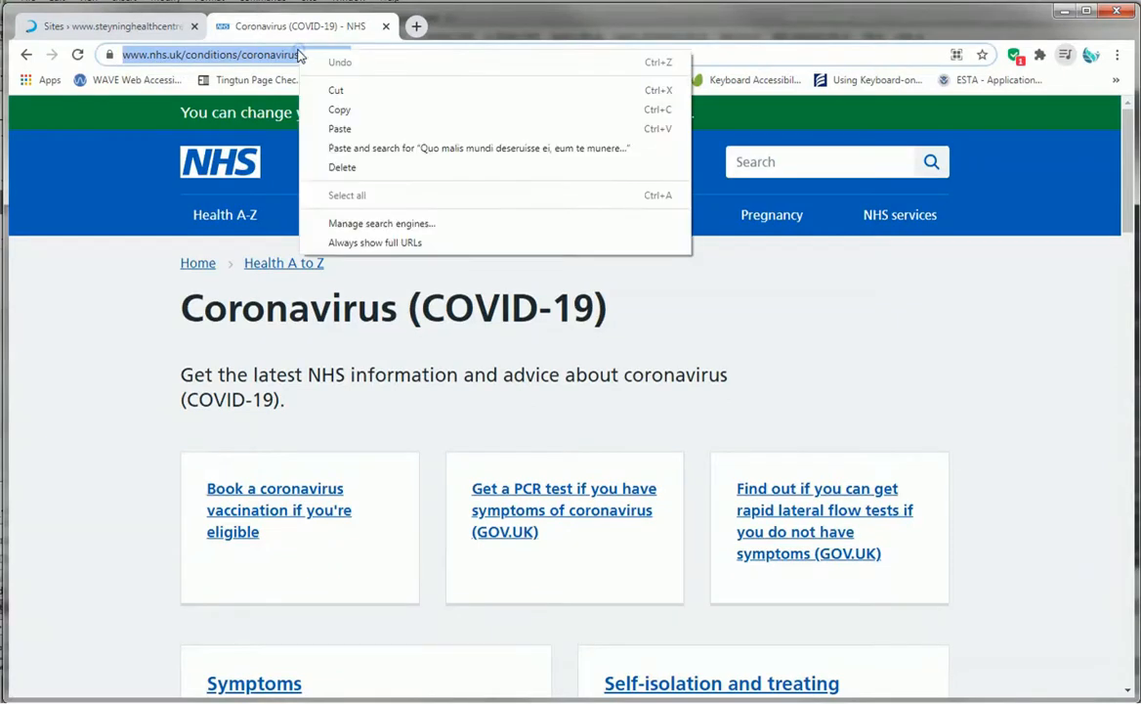
{"action": "left_click", "coordinate": [368, 111]}
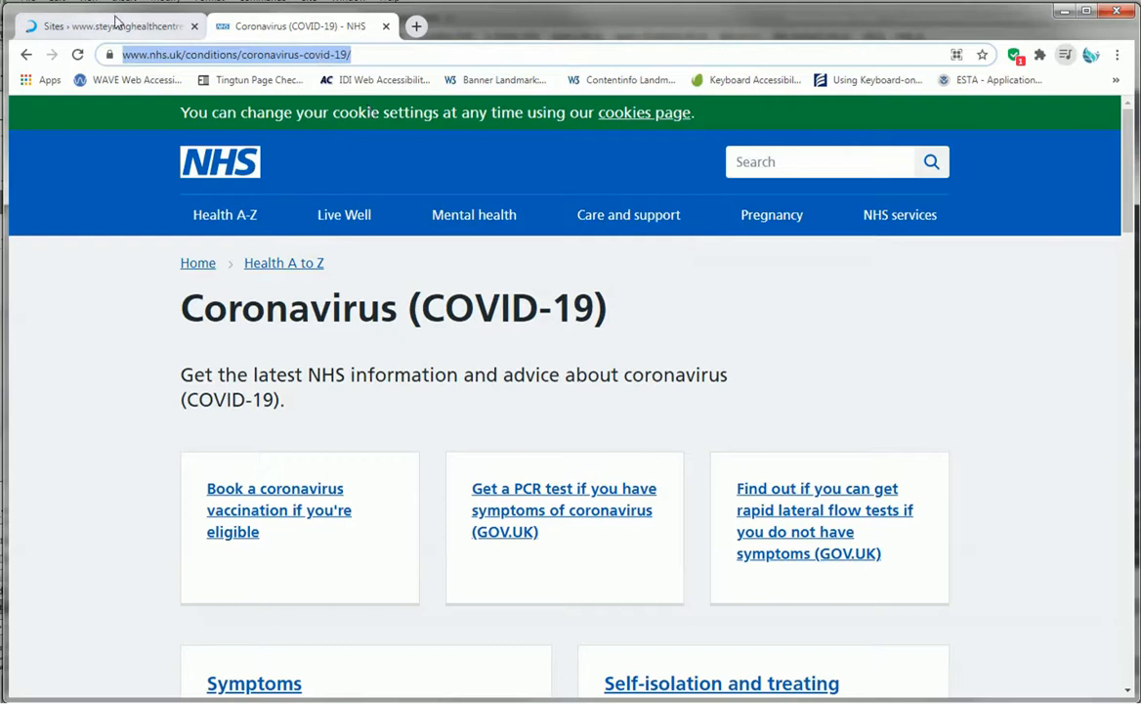
- Return to the editor and correct 'tghe' to 'the' in the new paragraph
{"action": "left_click", "coordinate": [116, 21]}
{"action": "left_click", "coordinate": [324, 428]}
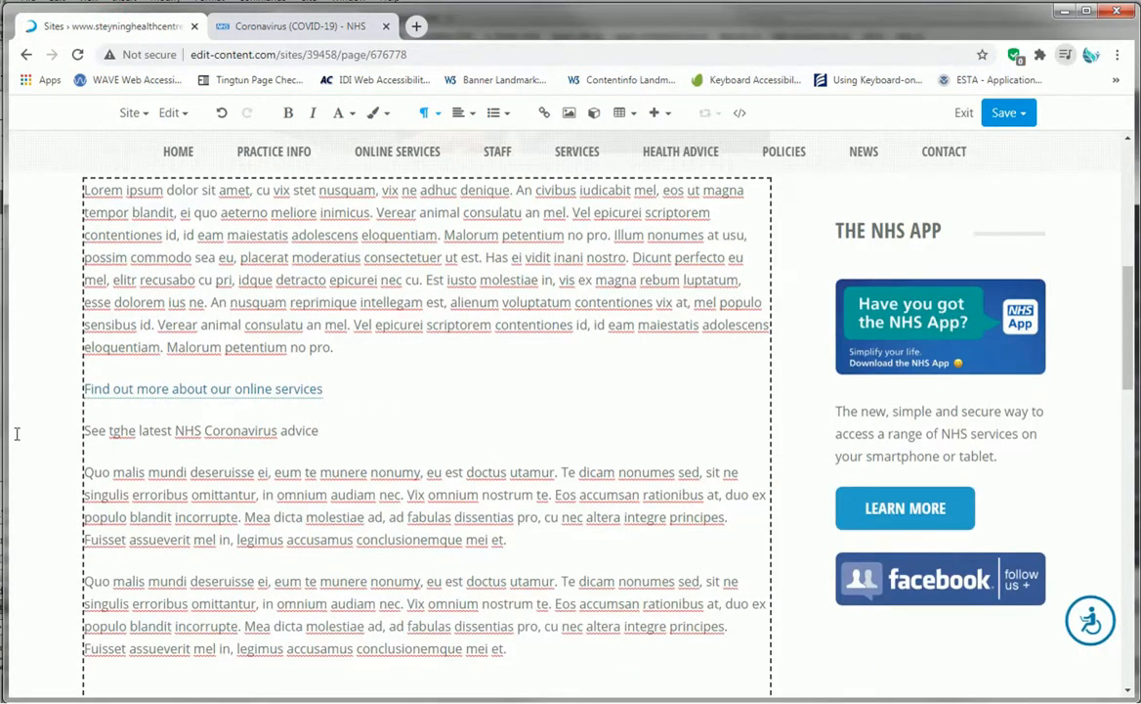
{"action": "left_click", "coordinate": [122, 430]}
{"action": "key", "text": "BackSpace"}
{"action": "left_click_drag", "start_coordinate": [311, 430], "coordinate": [86, 439]}
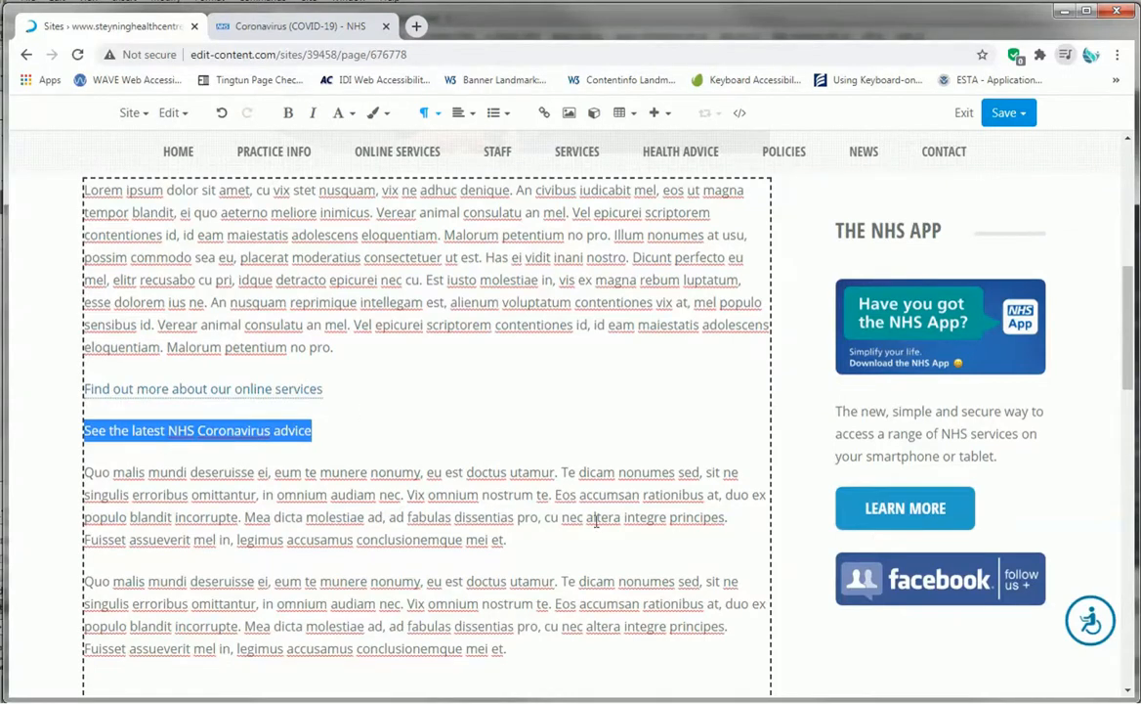
{"action": "left_click", "coordinate": [325, 426]}
{"action": "left_click", "coordinate": [330, 430]}
{"action": "key", "text": "ctrl+shift+Left"}
{"action": "key", "text": "ctrl+shift+Left"}
{"action": "key", "text": "ctrl+shift+Left"}
{"action": "key", "text": "ctrl+shift+Left"}
{"action": "key", "text": "ctrl+shift+Left"}
{"action": "key", "text": "ctrl+shift+Left"}
{"action": "left_click", "coordinate": [544, 112]}
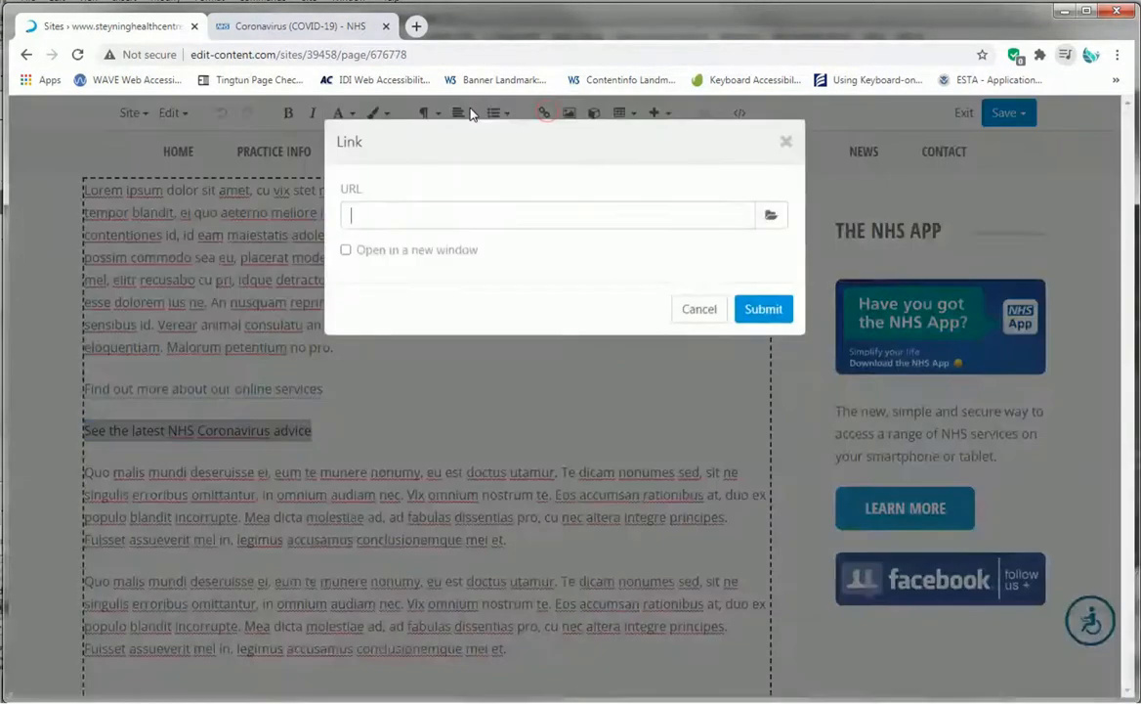
{"action": "right_click", "coordinate": [350, 200]}
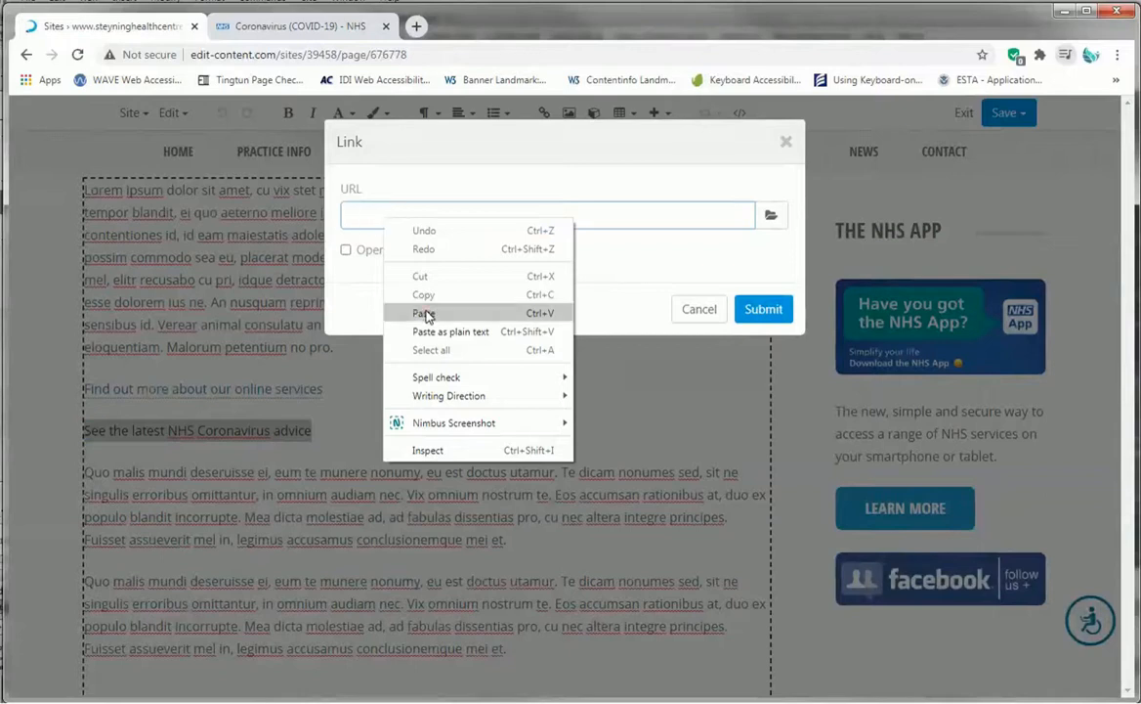
{"action": "left_click", "coordinate": [389, 283]}
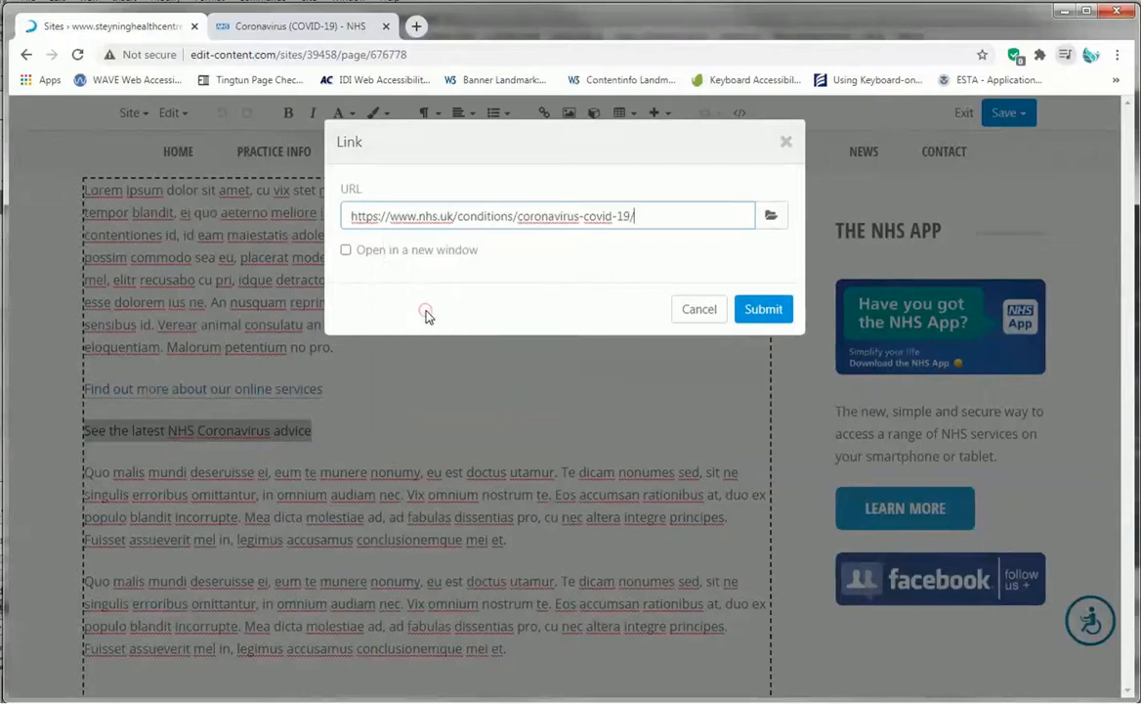
{"action": "left_click", "coordinate": [347, 251]}
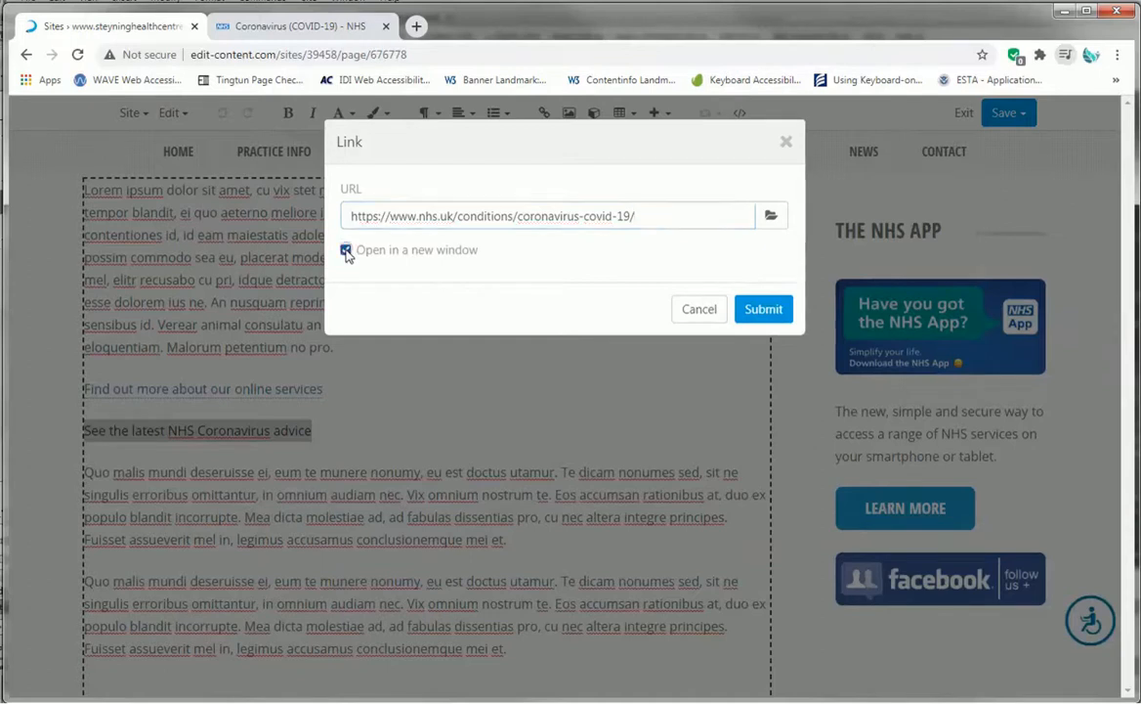
{"action": "left_click", "coordinate": [765, 309]}
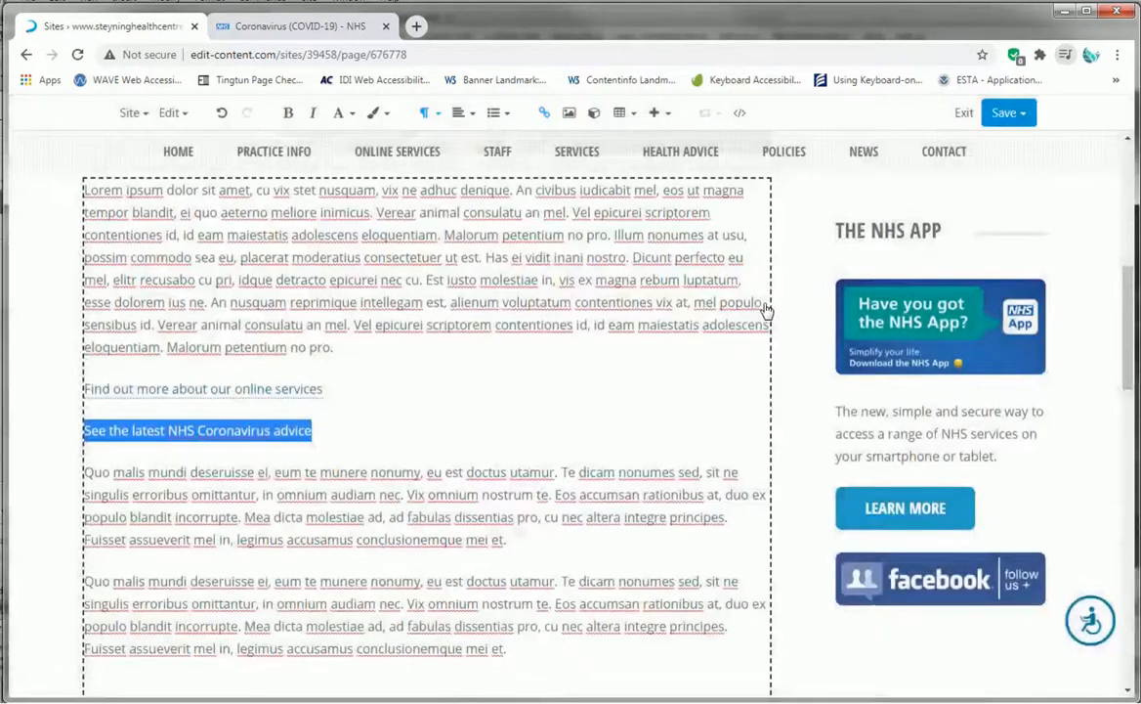
- Publish the page and close the NHS browser tab
{"action": "left_click", "coordinate": [1006, 112]}
{"action": "left_click", "coordinate": [946, 180]}
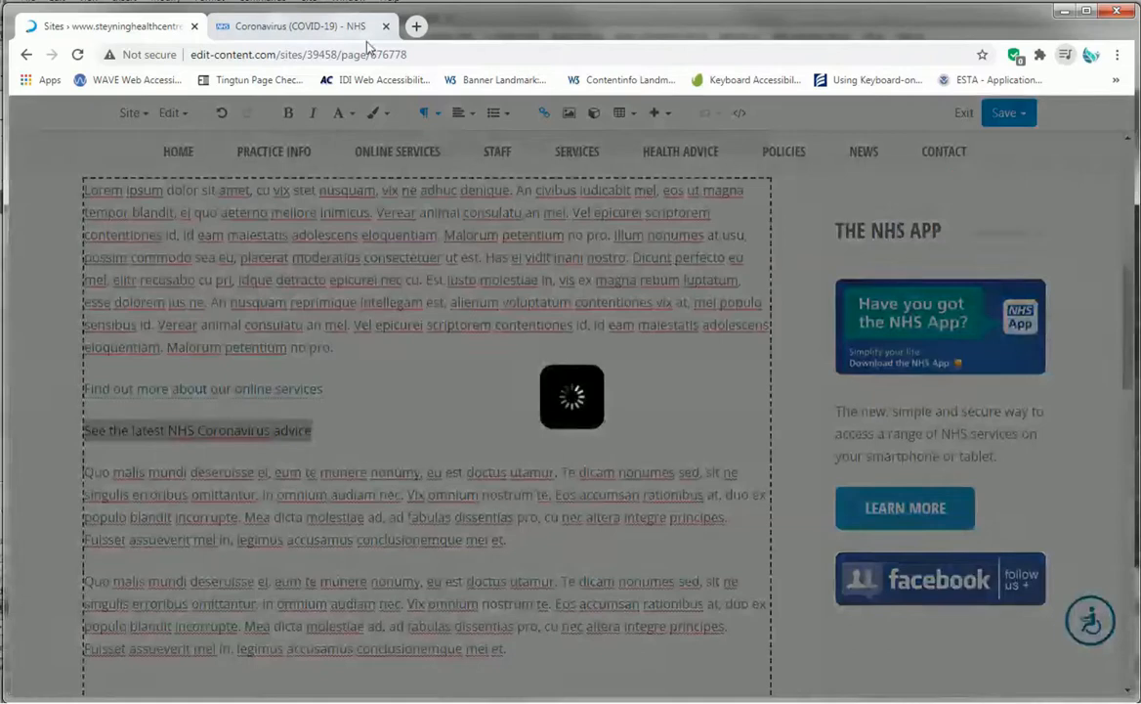
{"action": "left_click", "coordinate": [385, 26]}
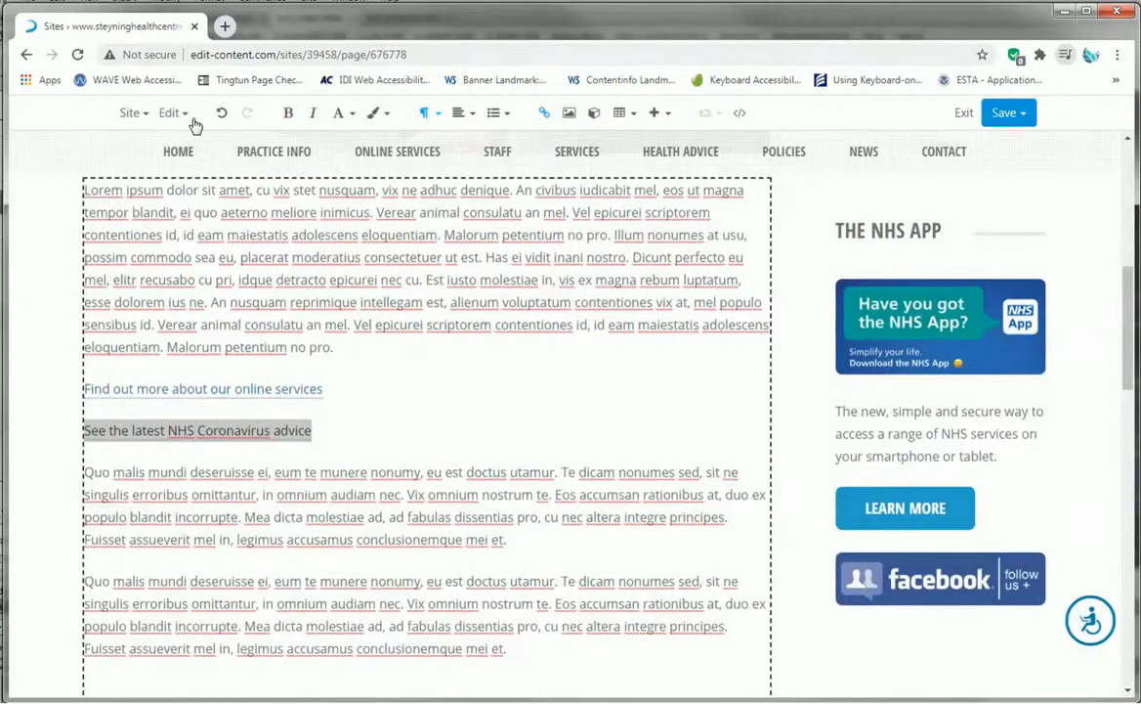
- Open the published page and test the 'See the latest NHS Coronavirus advice' link
{"action": "left_click", "coordinate": [174, 113]}
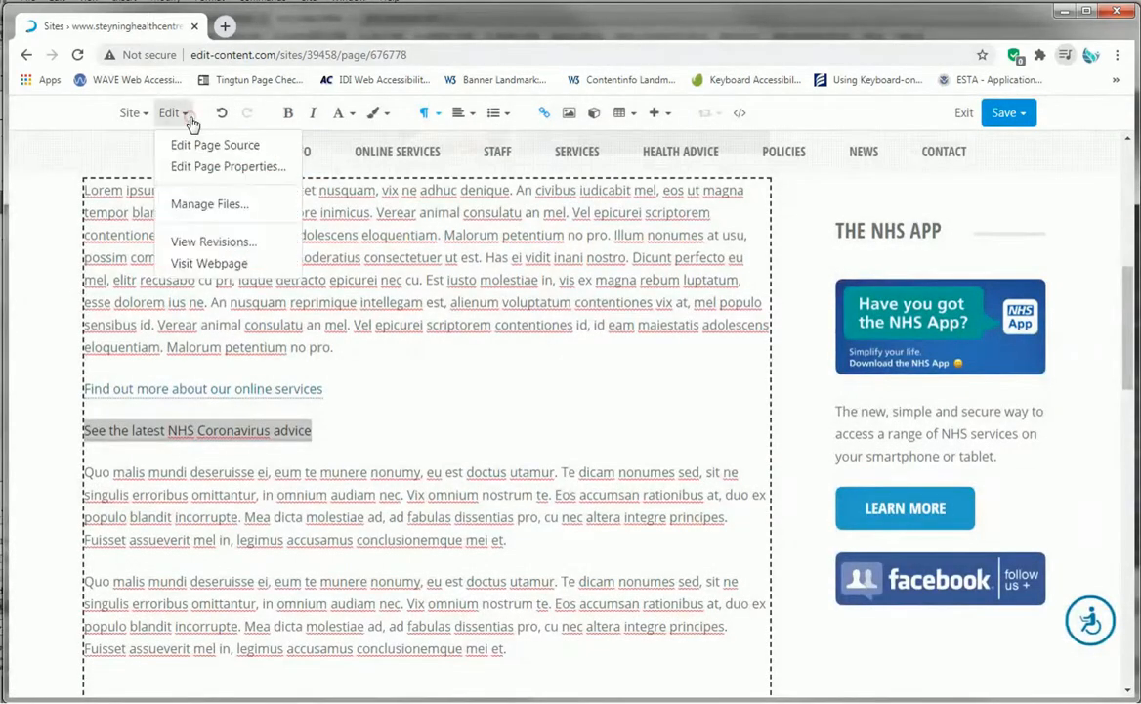
{"action": "left_click", "coordinate": [230, 273]}
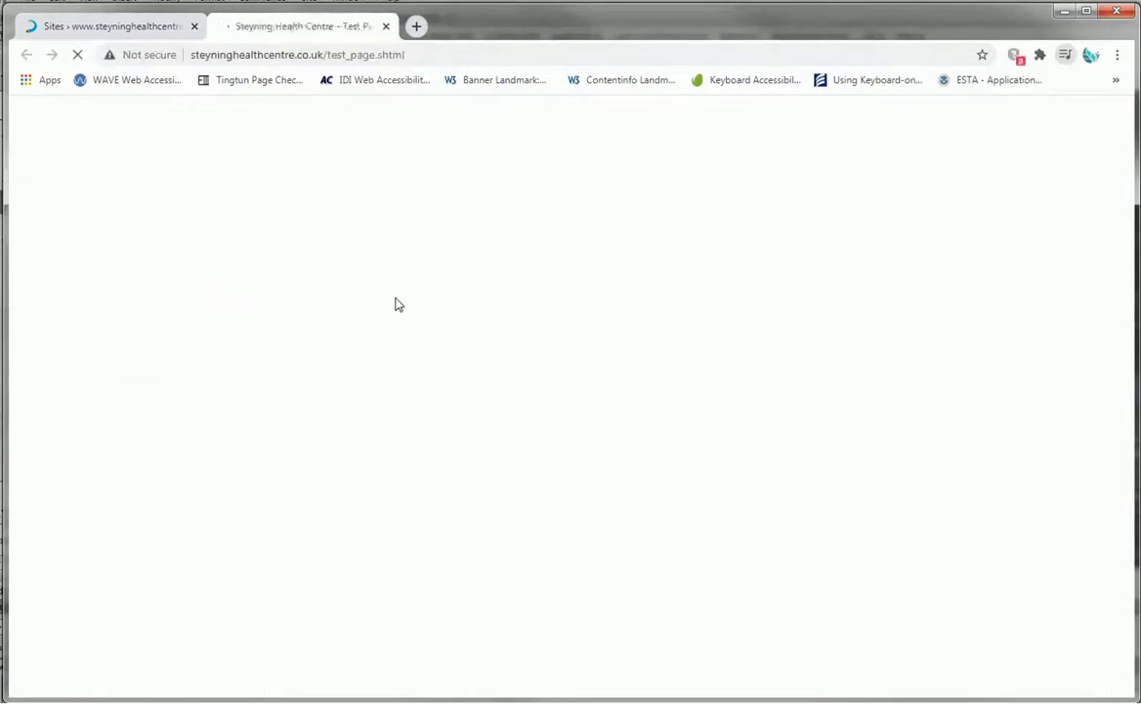
{"action": "scroll", "coordinate": [387, 332], "scroll_direction": "down", "scroll_amount": 4}
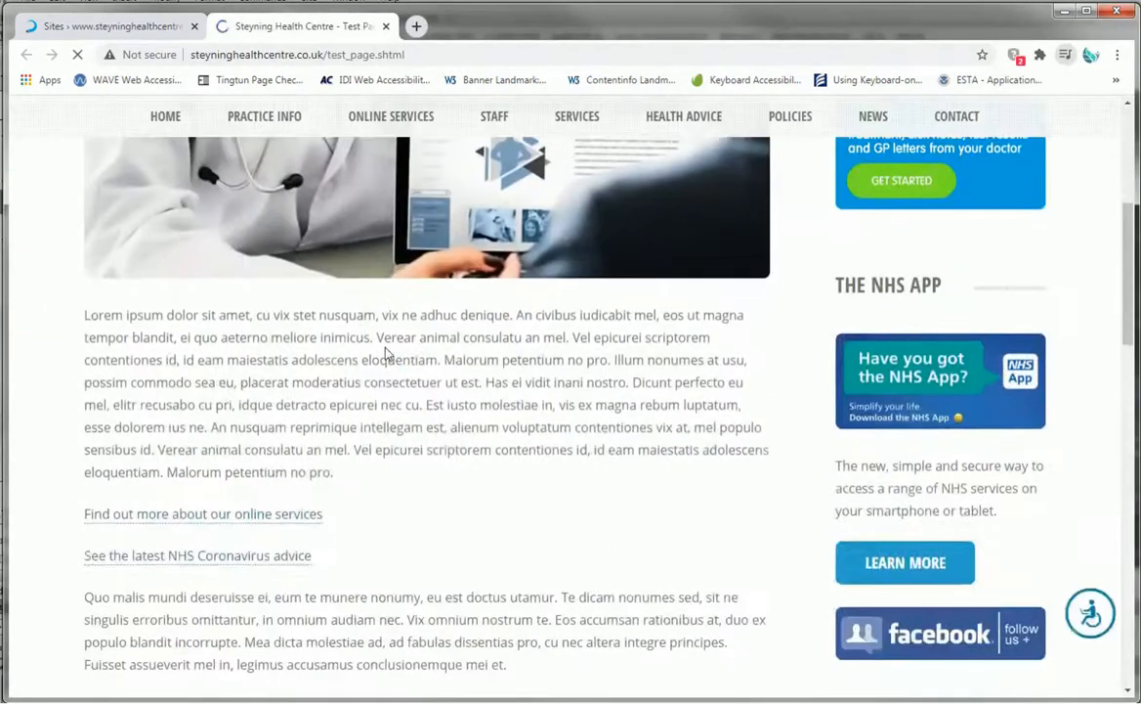
{"action": "left_click", "coordinate": [226, 559]}
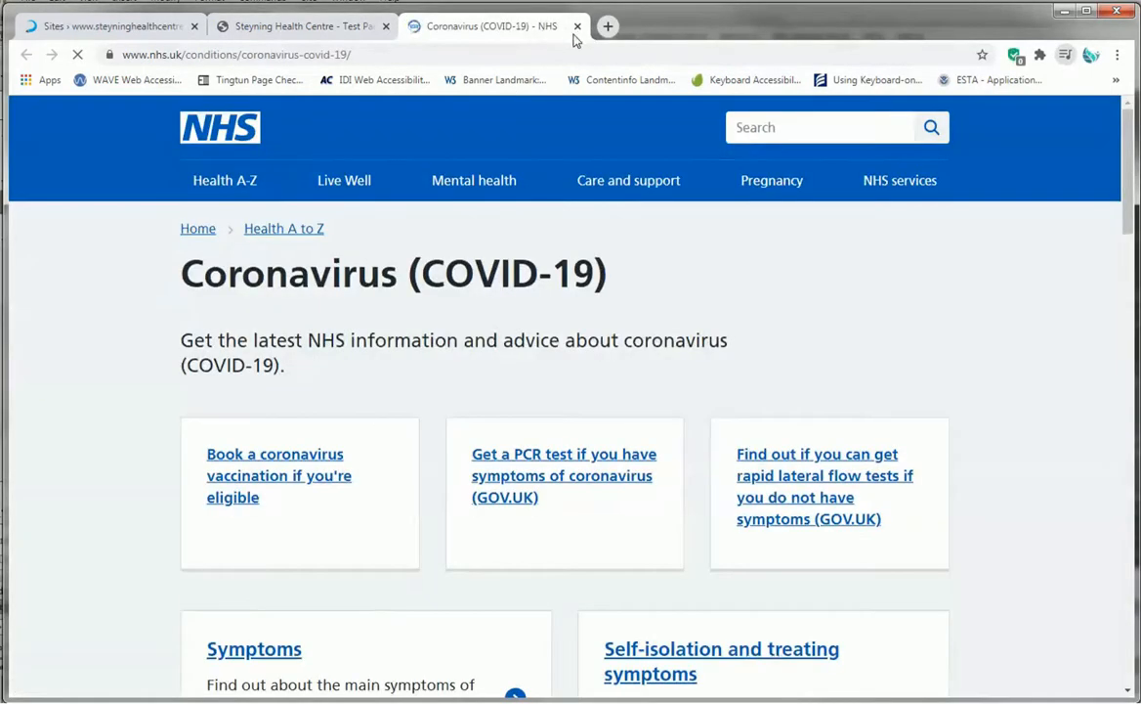
{"action": "left_click", "coordinate": [315, 26]}
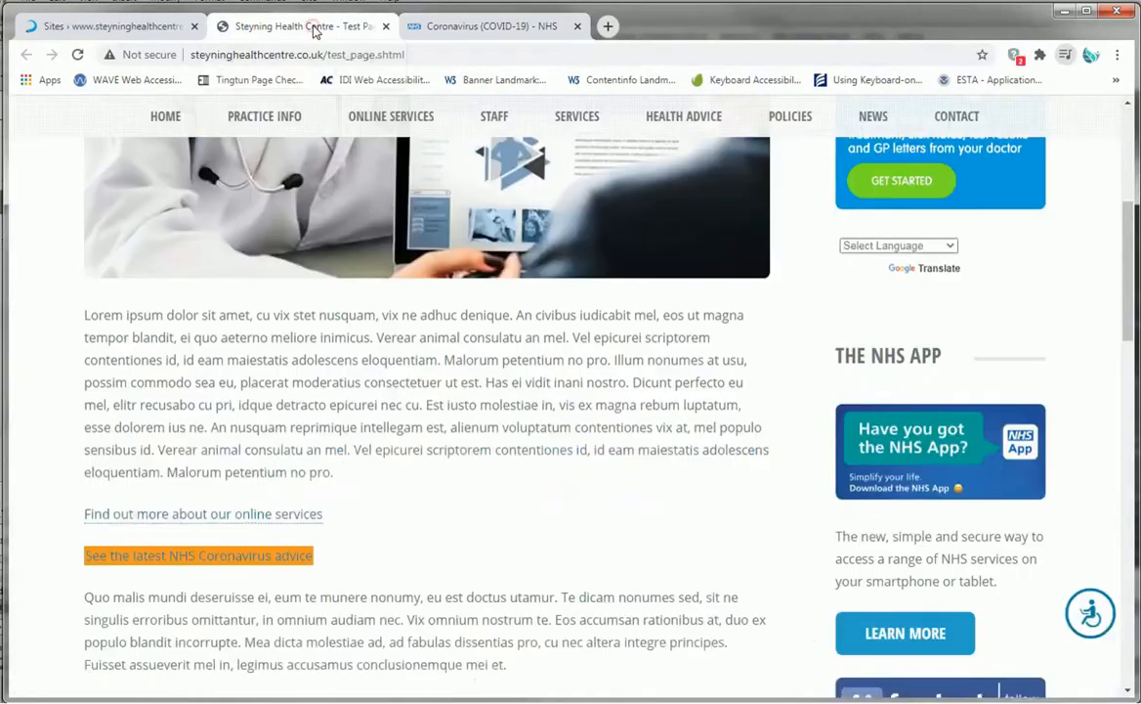
{"action": "left_click", "coordinate": [493, 29]}
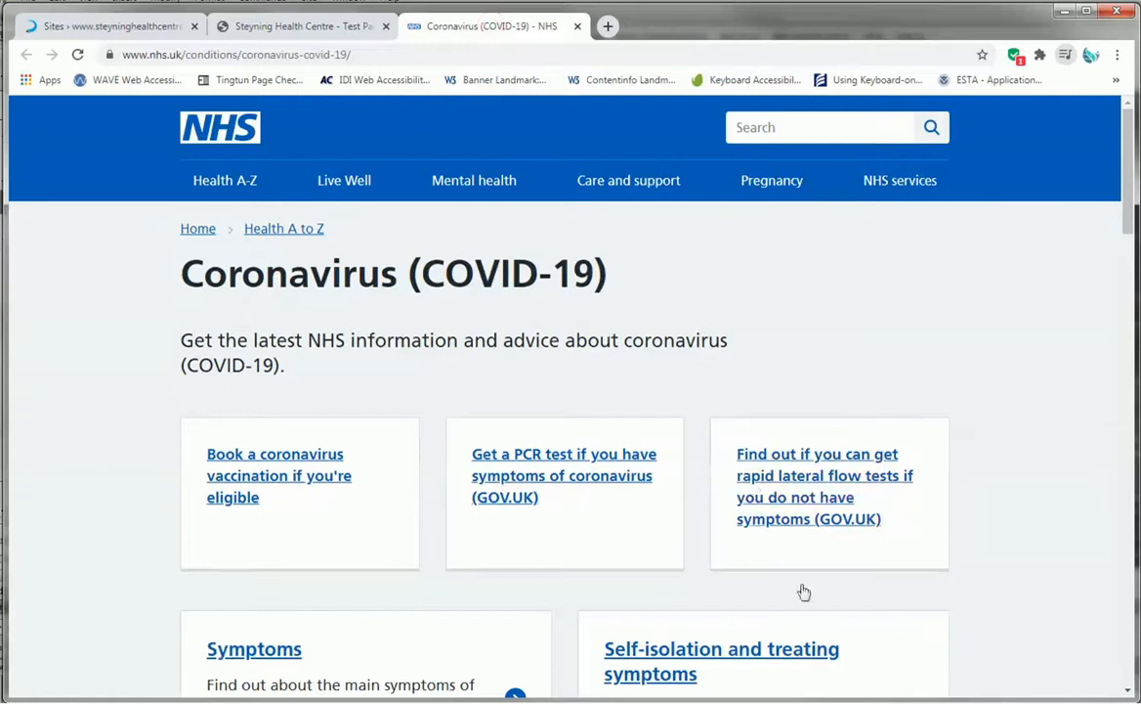
- Browse the linked coronavirus pages on the NHS and GOV.UK sites, then close that tab
{"action": "left_click", "coordinate": [665, 480]}
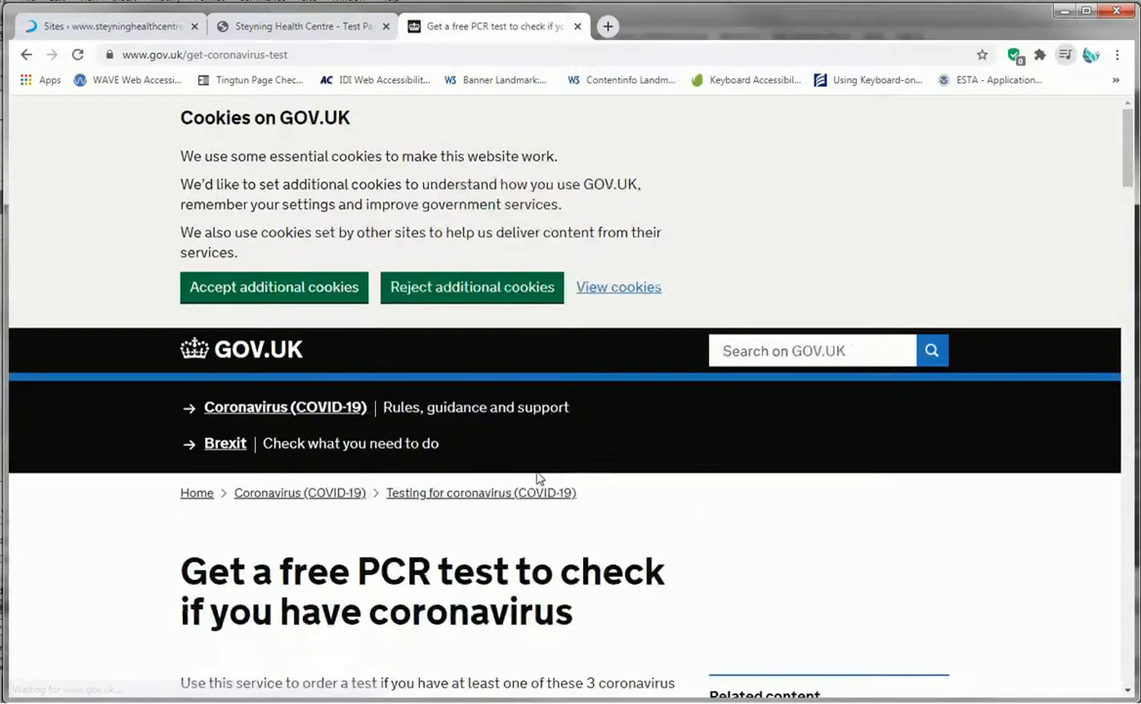
{"action": "scroll", "coordinate": [540, 477], "scroll_direction": "down", "scroll_amount": 2}
{"action": "left_click", "coordinate": [736, 577]}
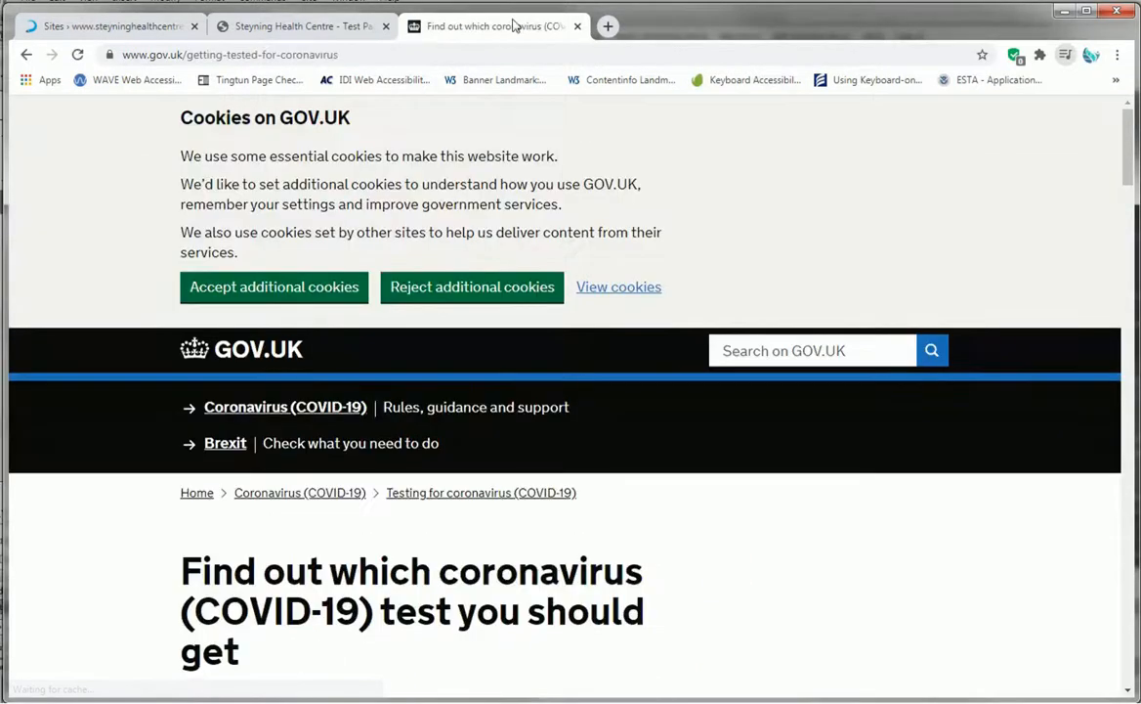
{"action": "left_click", "coordinate": [577, 27]}
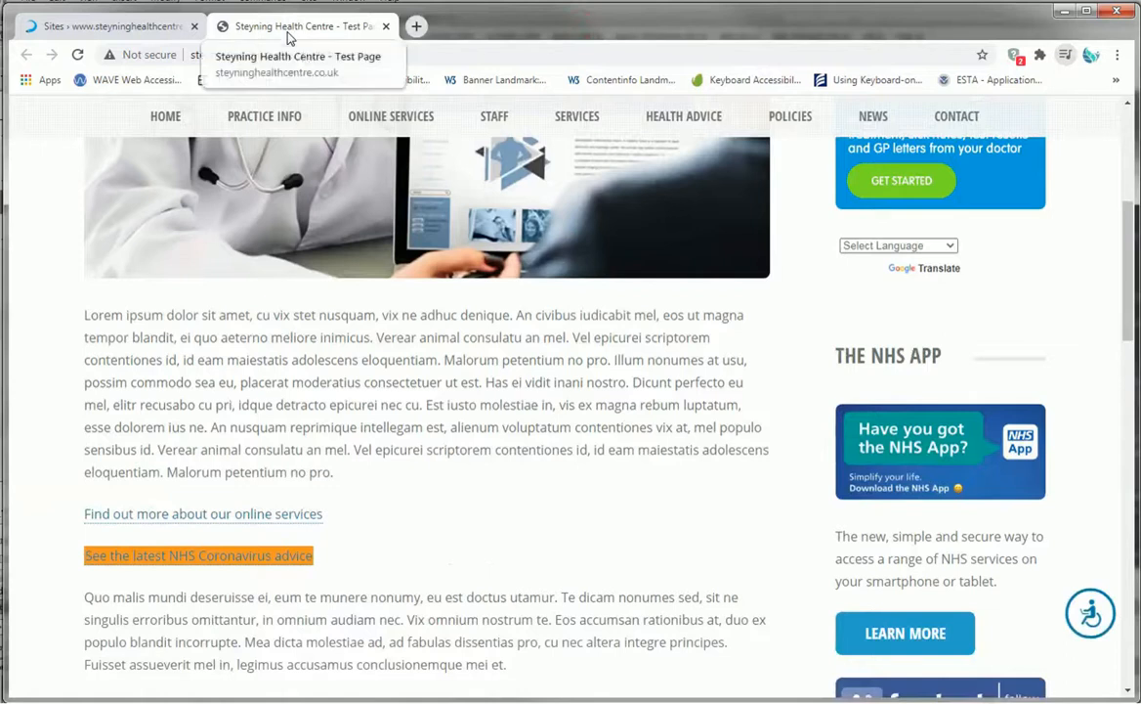
- Return to the editor and add a new paragraph 'email us for further advice' below the coronavirus link
{"action": "left_click", "coordinate": [494, 489]}
{"action": "scroll", "coordinate": [462, 461], "scroll_direction": "up", "scroll_amount": 3}
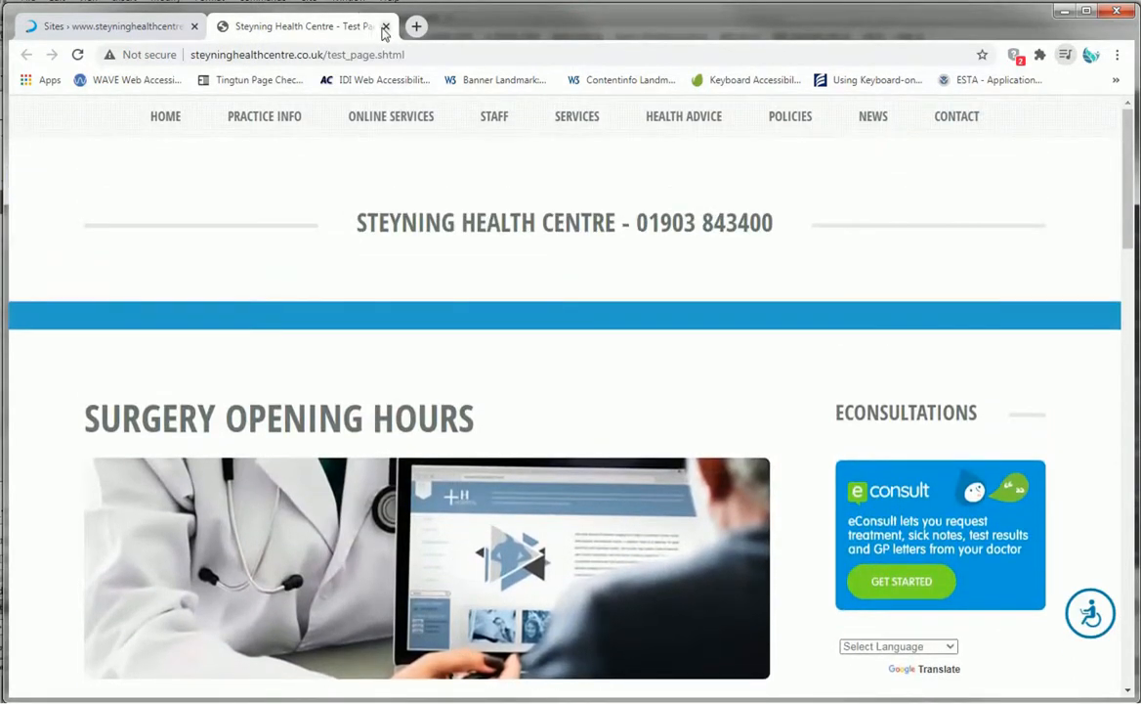
{"action": "key", "text": "ctrl+shift+Tab"}
{"action": "triple_click", "coordinate": [331, 426]}
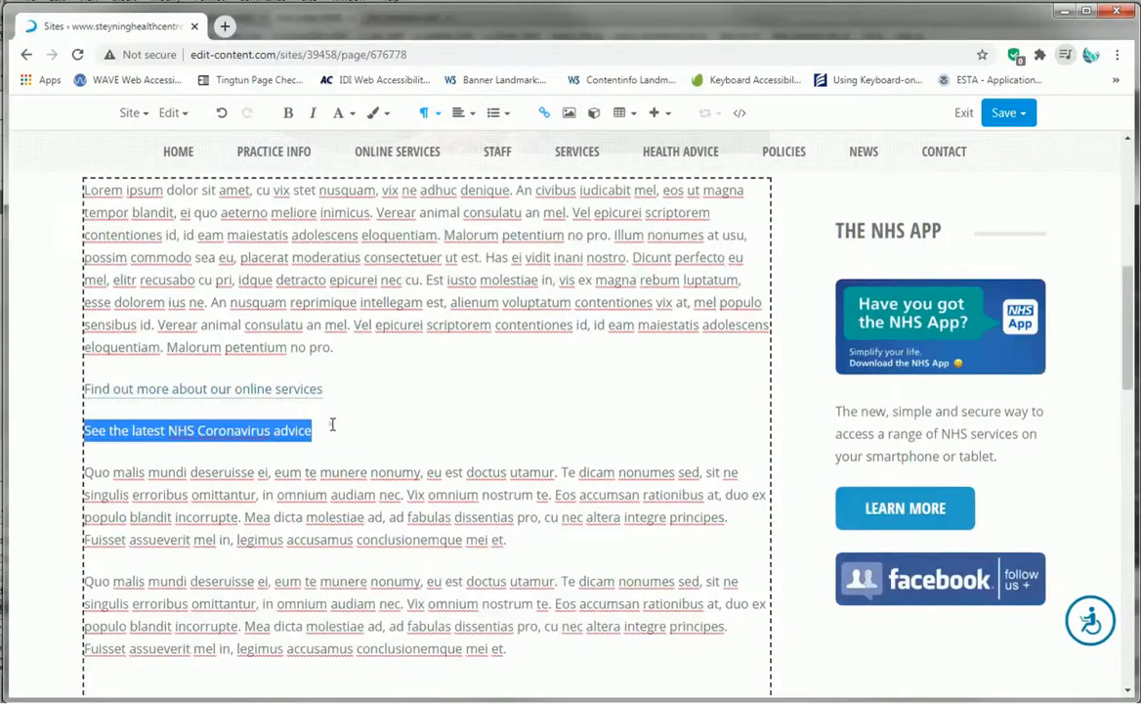
{"action": "left_click", "coordinate": [336, 438]}
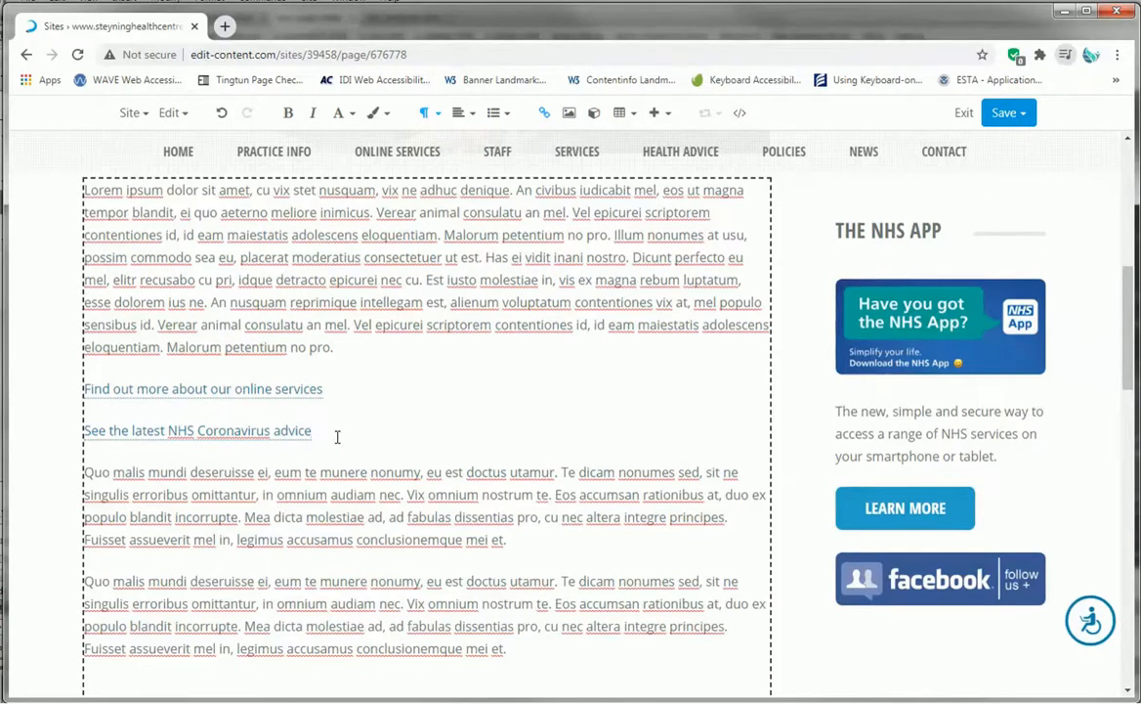
{"action": "key", "text": "Return"}
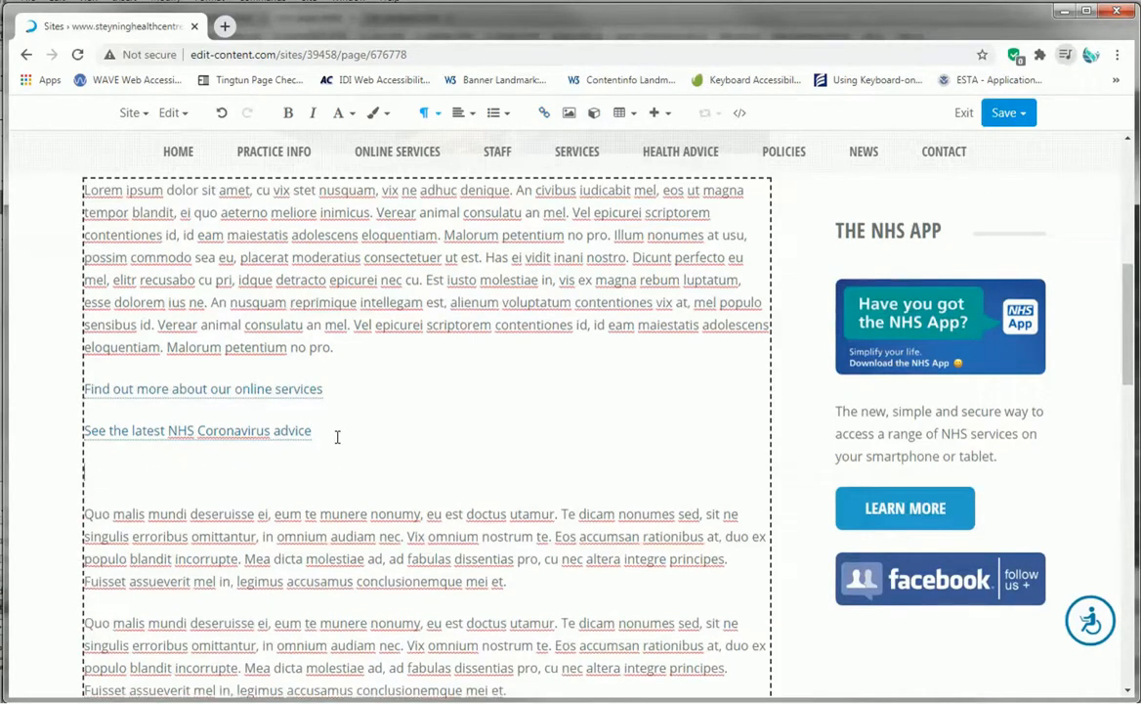
{"action": "left_click", "coordinate": [129, 475]}
{"action": "type", "text": "email us for further advice"}
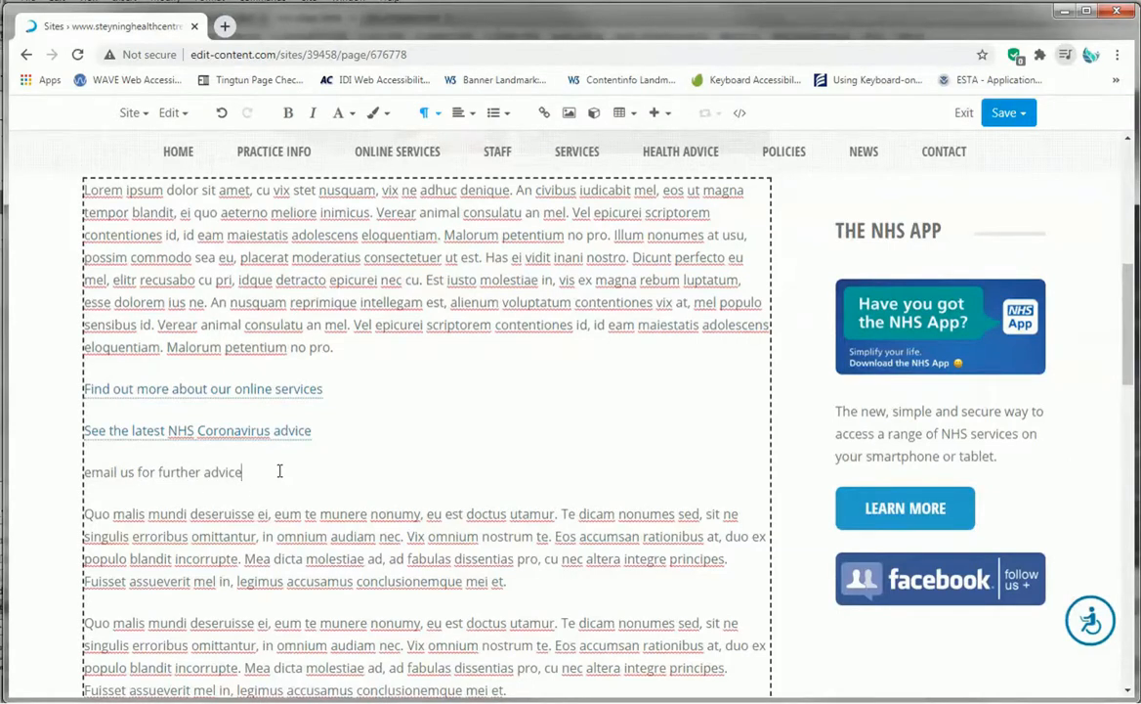
- Link 'email us for further advice' to a mailto: e-mail address
{"action": "left_click_drag", "start_coordinate": [249, 472], "coordinate": [82, 472]}
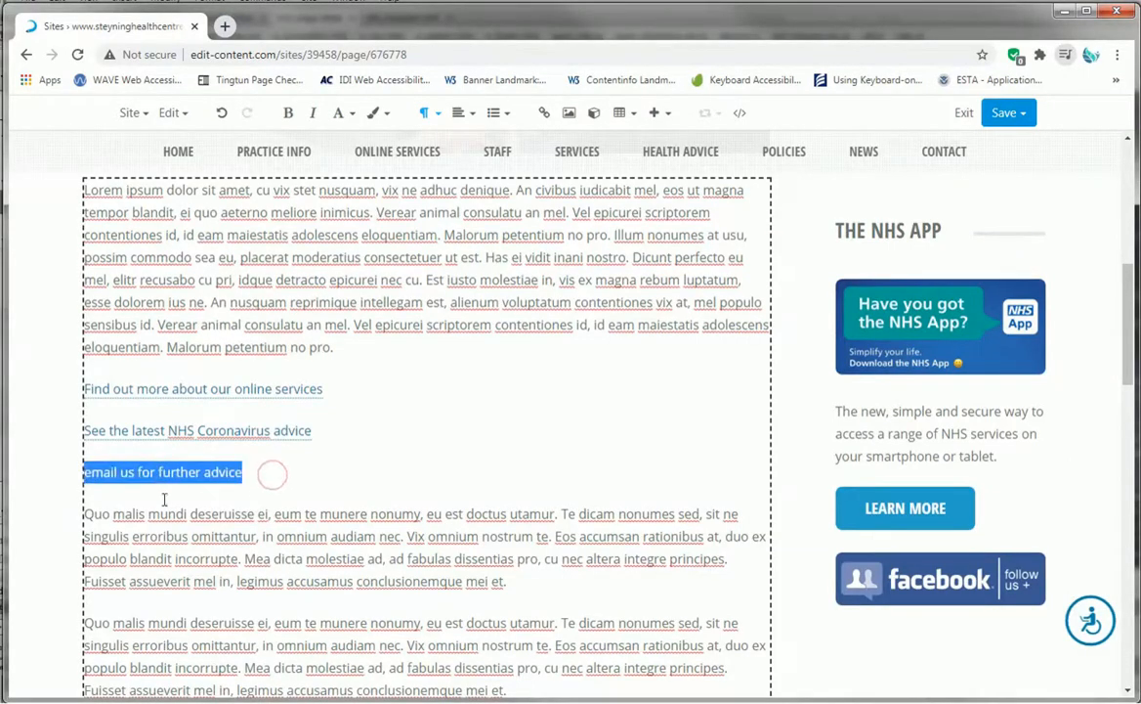
{"action": "left_click", "coordinate": [543, 112]}
{"action": "left_click", "coordinate": [380, 213]}
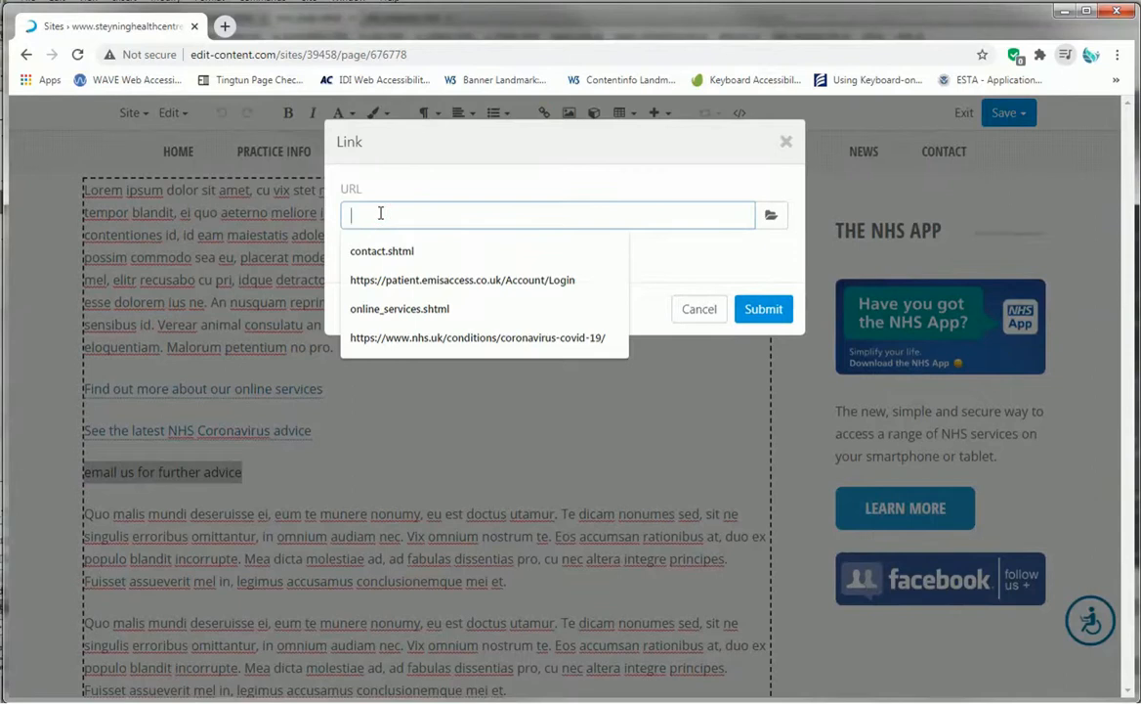
{"action": "type", "text": "mailto:"}
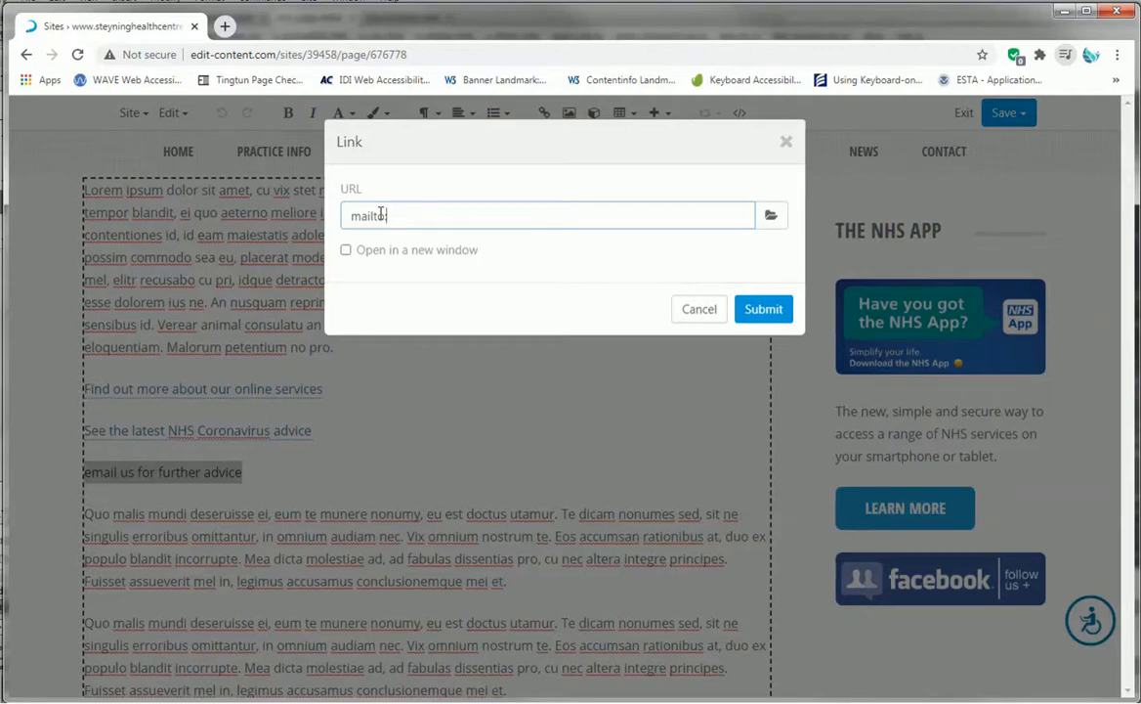
{"action": "type", "text": "ame@domain.com"}
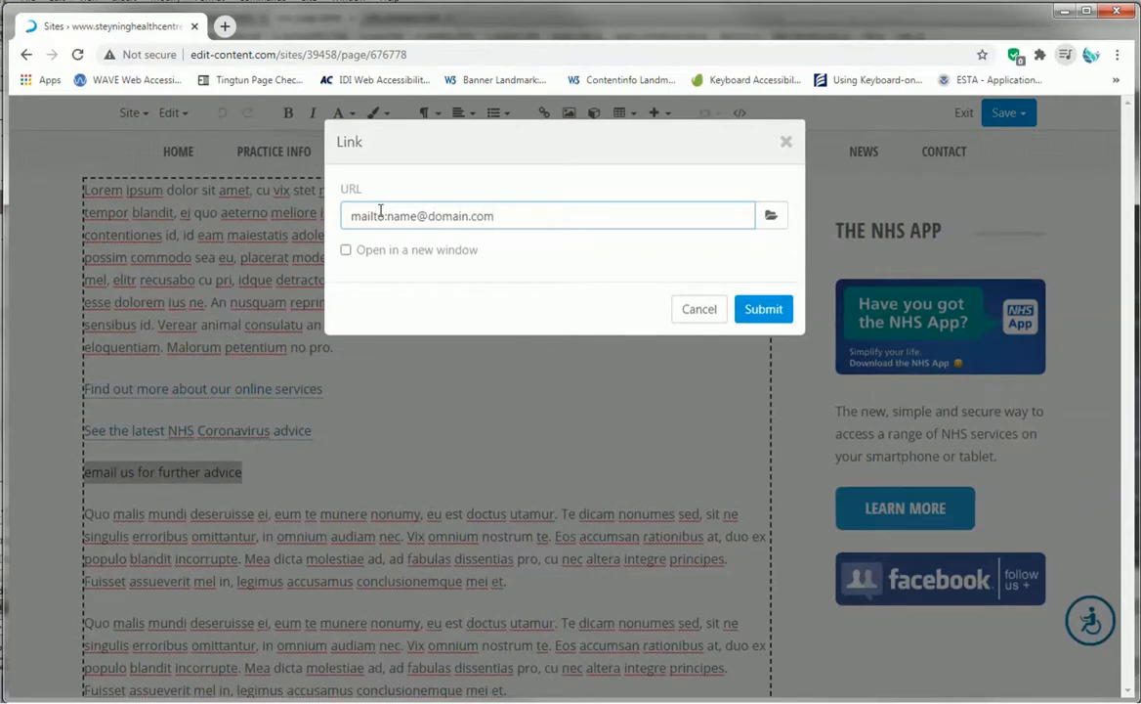
{"action": "left_click", "coordinate": [640, 216]}
{"action": "left_click", "coordinate": [775, 317]}
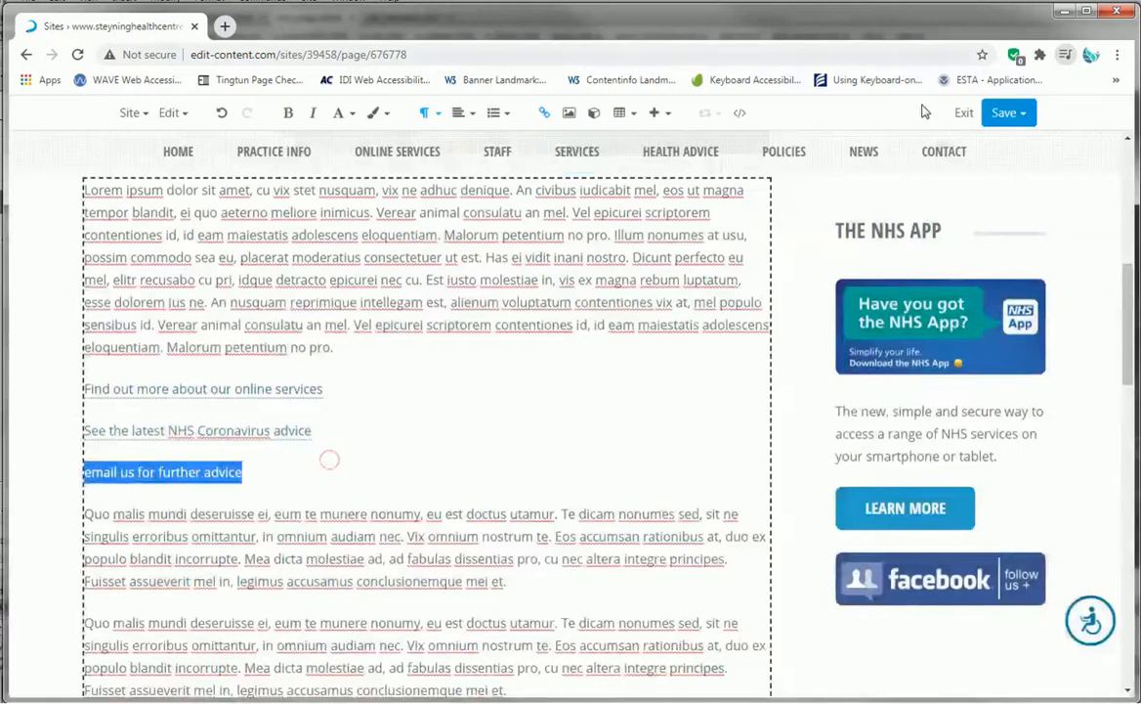
- Publish the page and open the published webpage
{"action": "left_click", "coordinate": [1016, 113]}
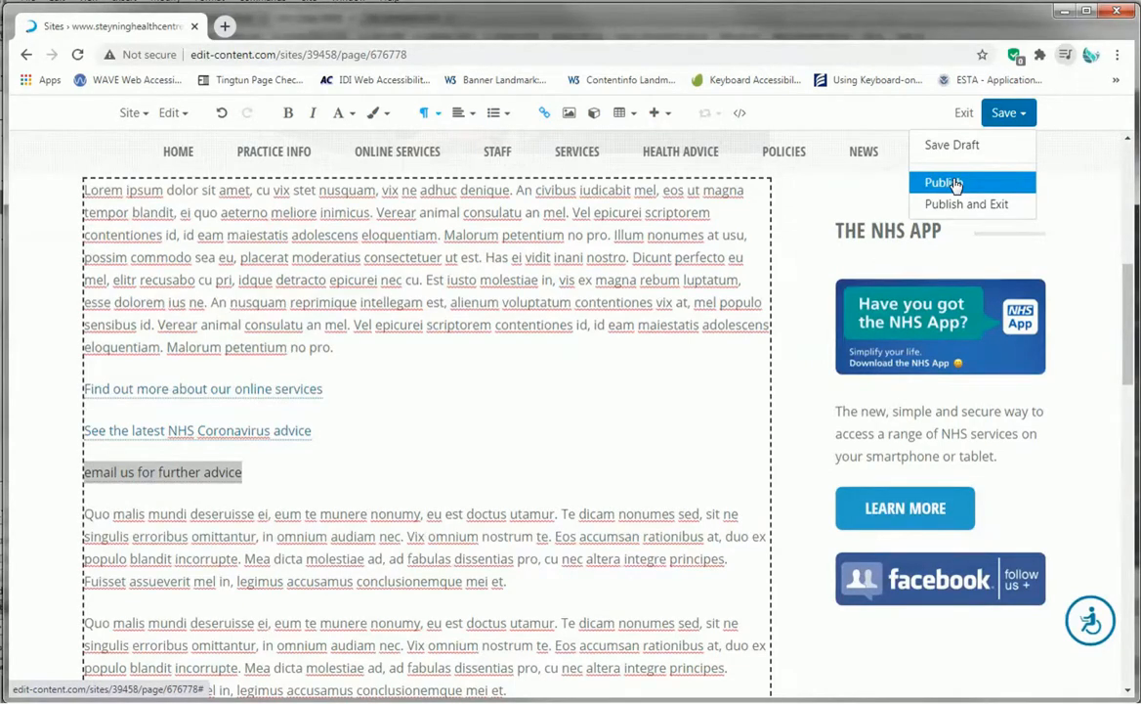
{"action": "left_click", "coordinate": [956, 184]}
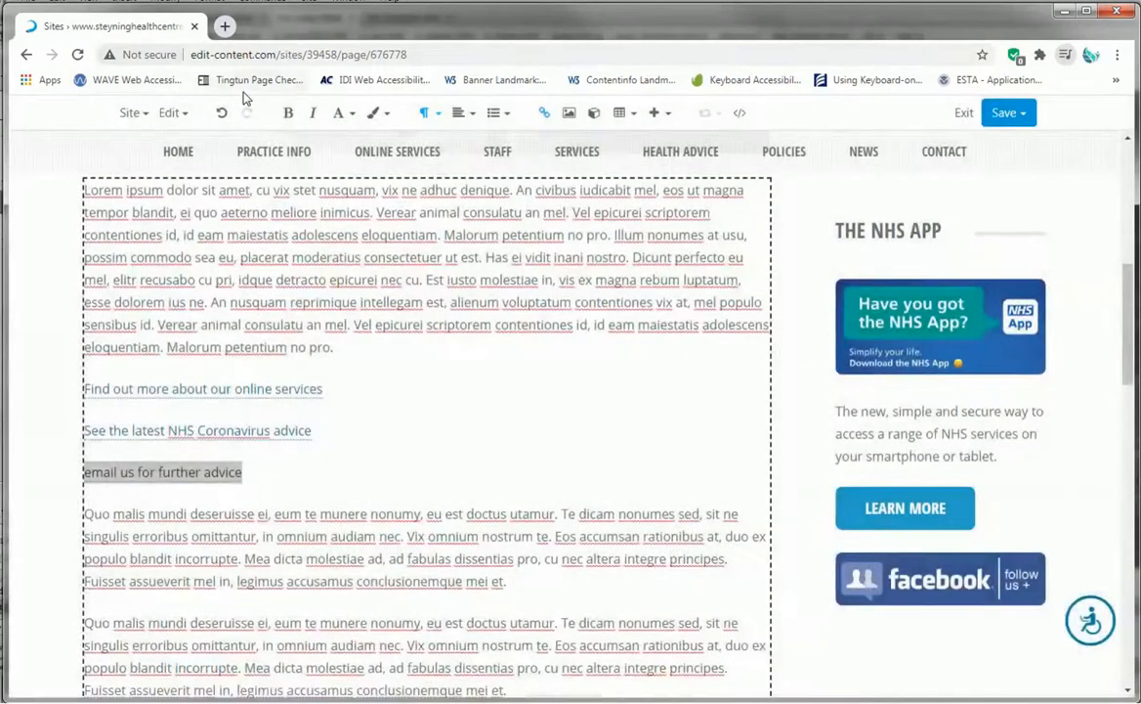
{"action": "left_click", "coordinate": [181, 113]}
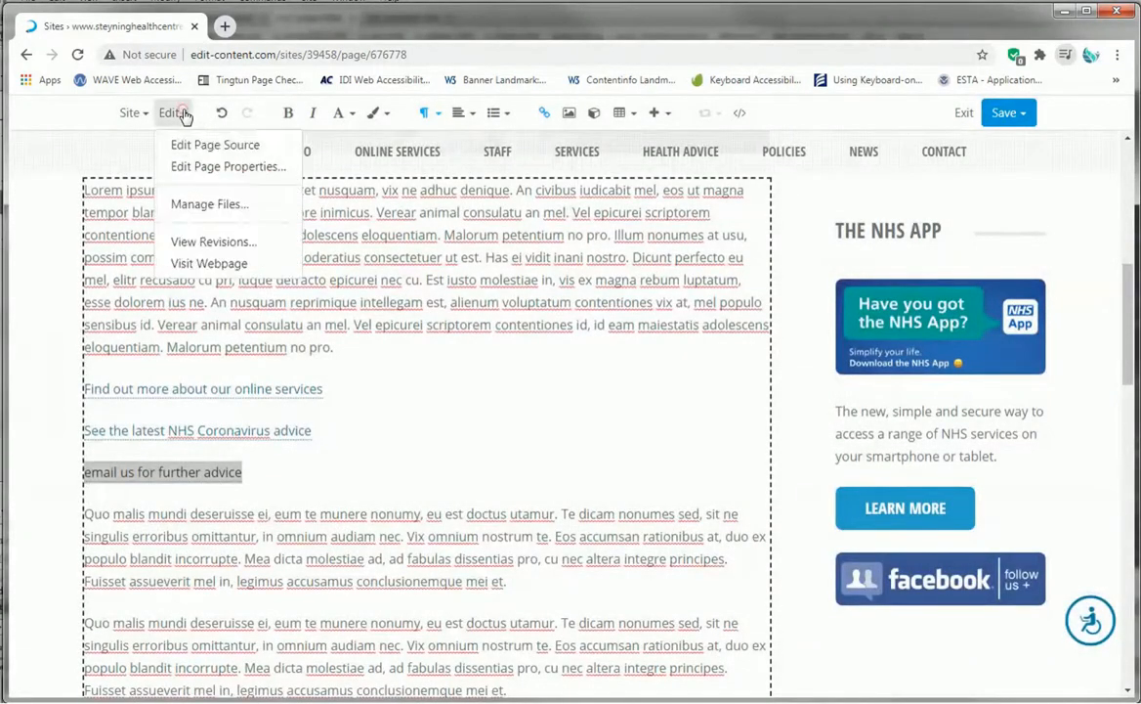
{"action": "left_click", "coordinate": [240, 264]}
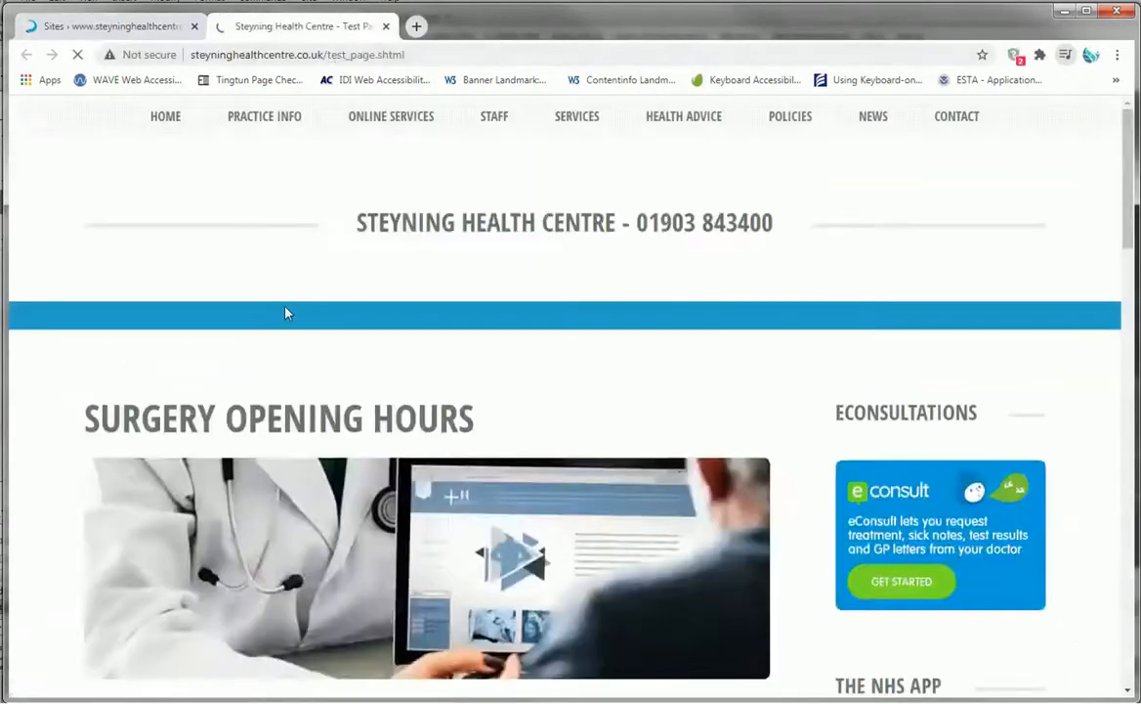
- Test the 'email us for further advice' link on the published page, cancelling the mail application chooser
{"action": "scroll", "coordinate": [316, 333], "scroll_direction": "down", "scroll_amount": 2}
{"action": "scroll", "coordinate": [313, 333], "scroll_direction": "down", "scroll_amount": 5}
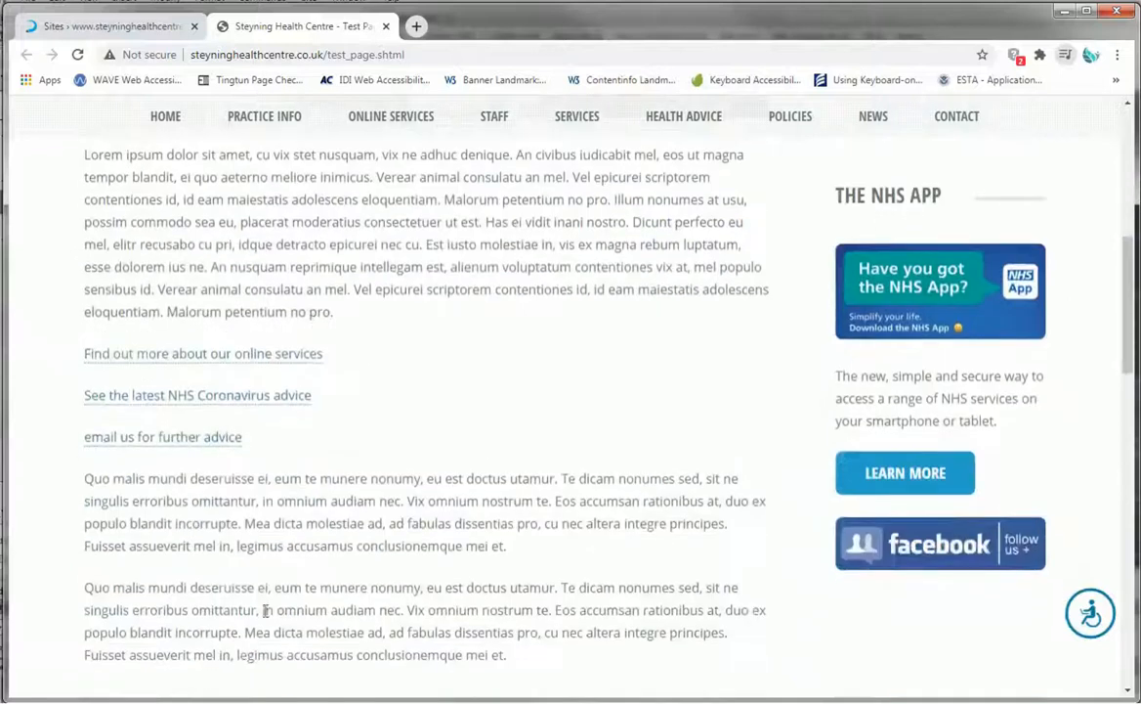
{"action": "left_click", "coordinate": [193, 447]}
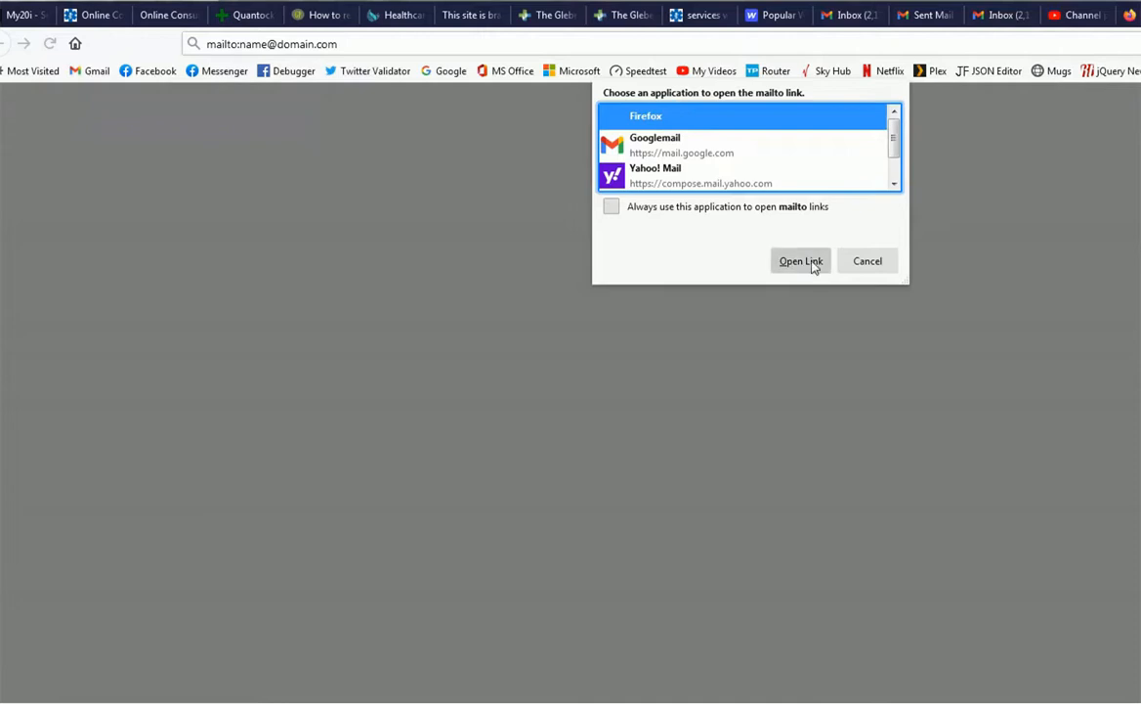
{"action": "left_click", "coordinate": [876, 268]}
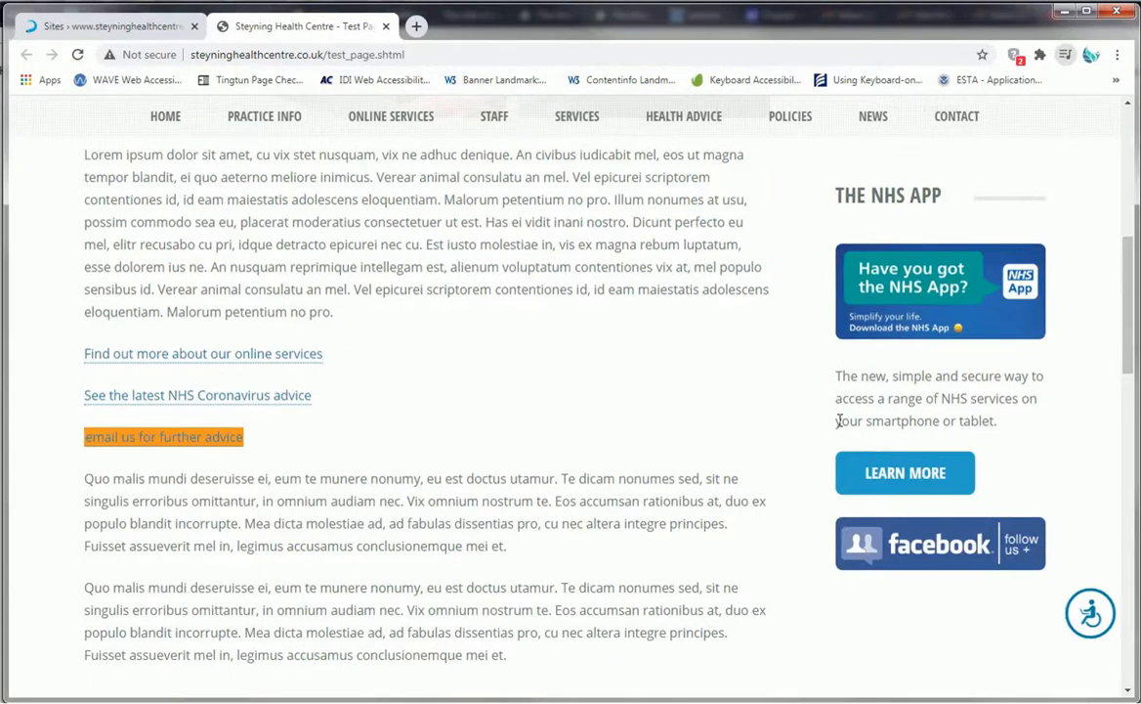
{"action": "left_click", "coordinate": [373, 414]}
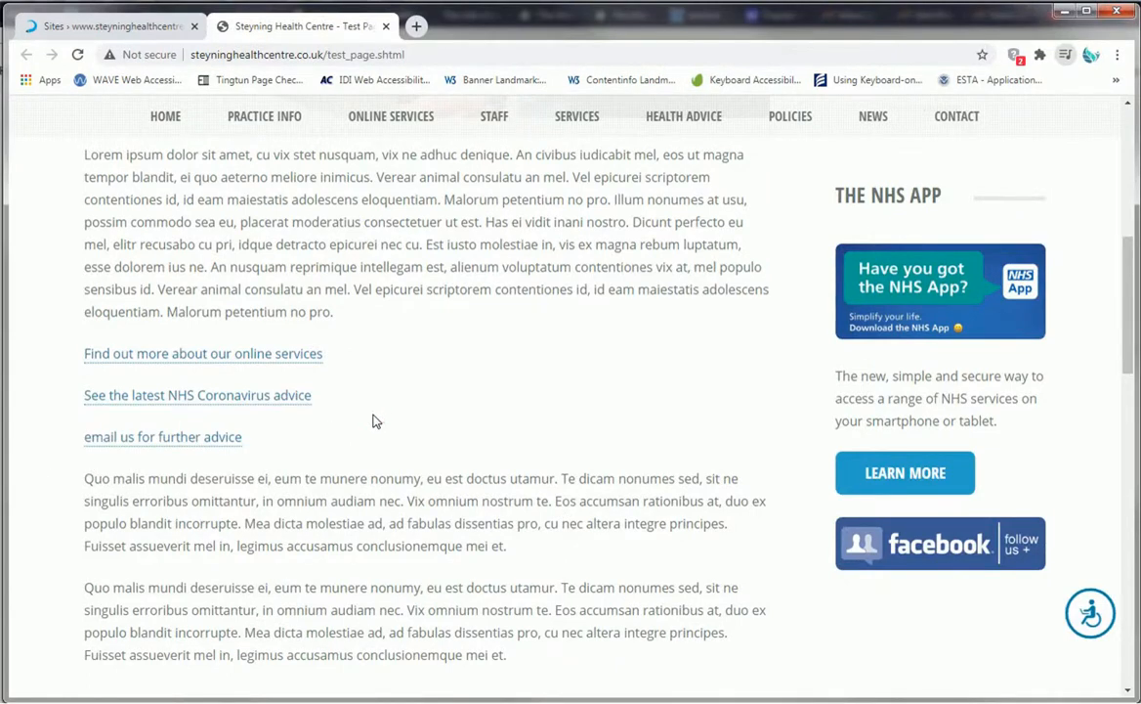